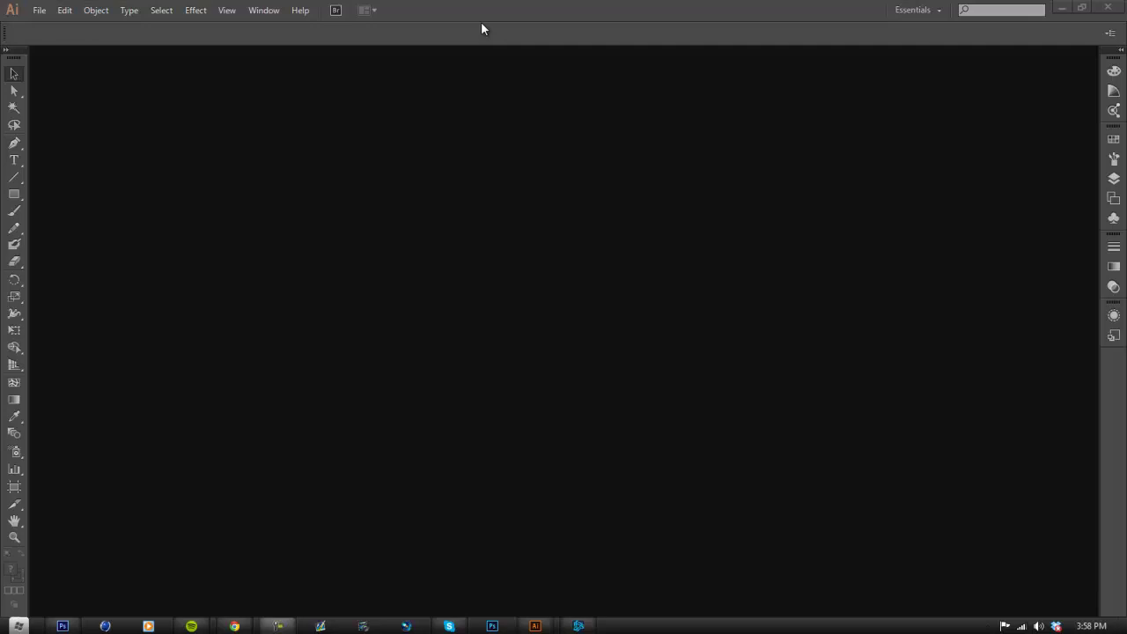
- Start a new document with the 1280 x 800 size, units in points and raster effects at High (300 ppi)
left_click(41, 10)
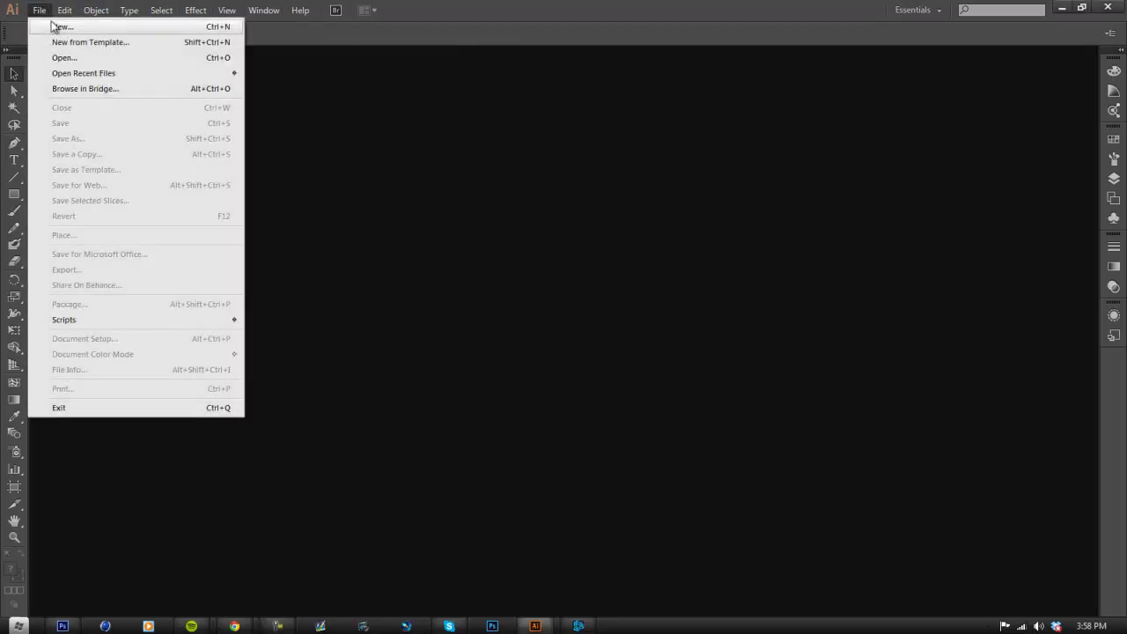
left_click(51, 23)
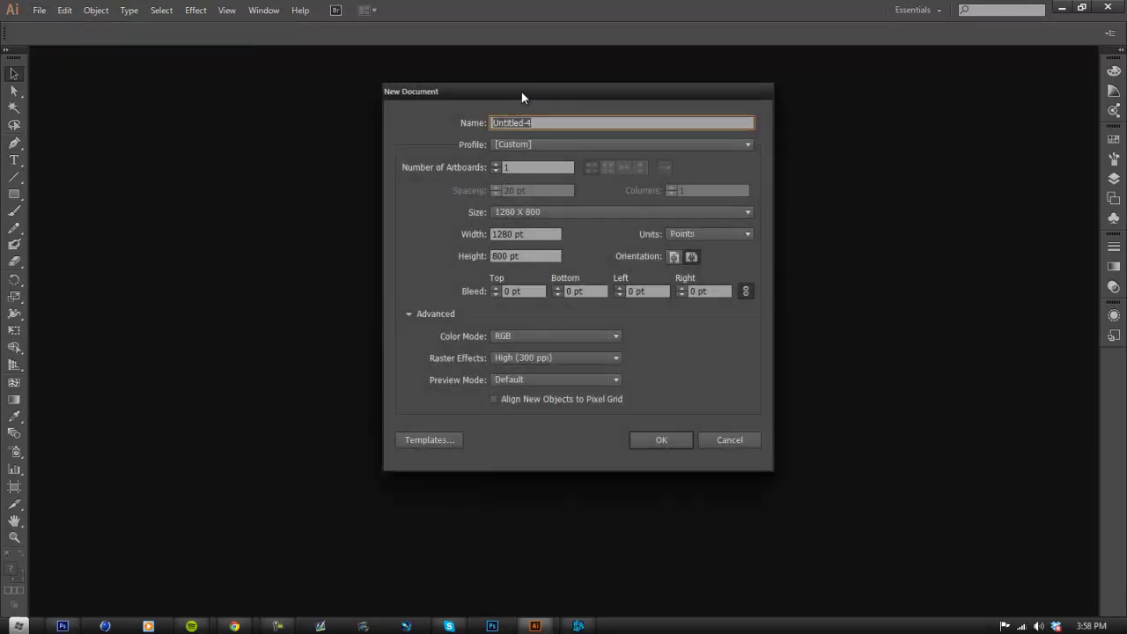
left_click_drag(521, 91, 518, 84)
left_click(501, 203)
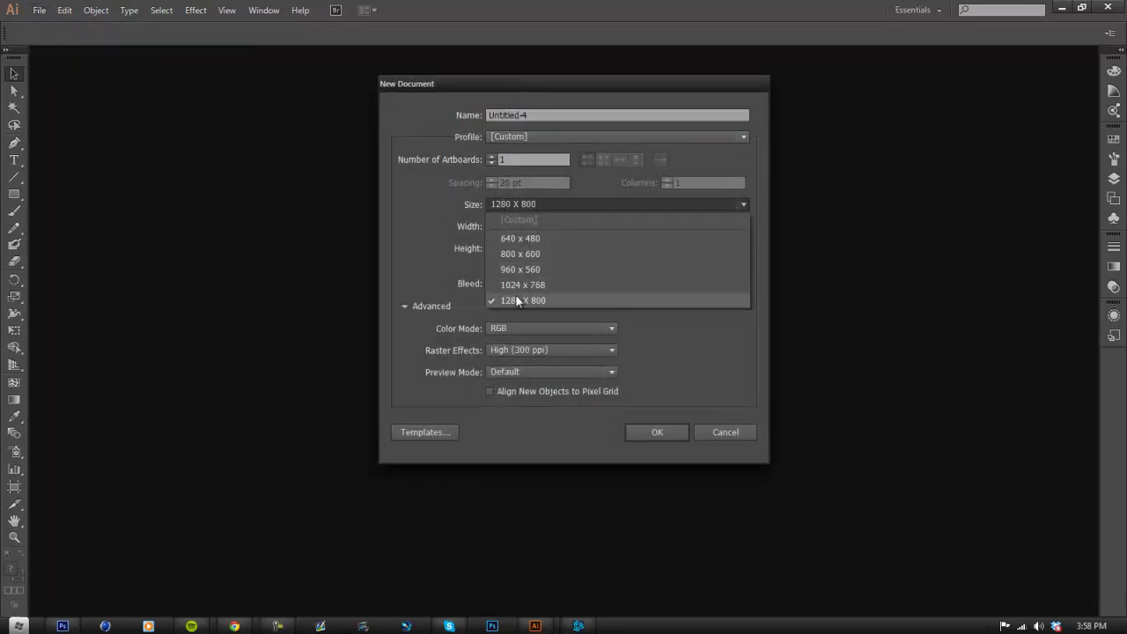
left_click(516, 300)
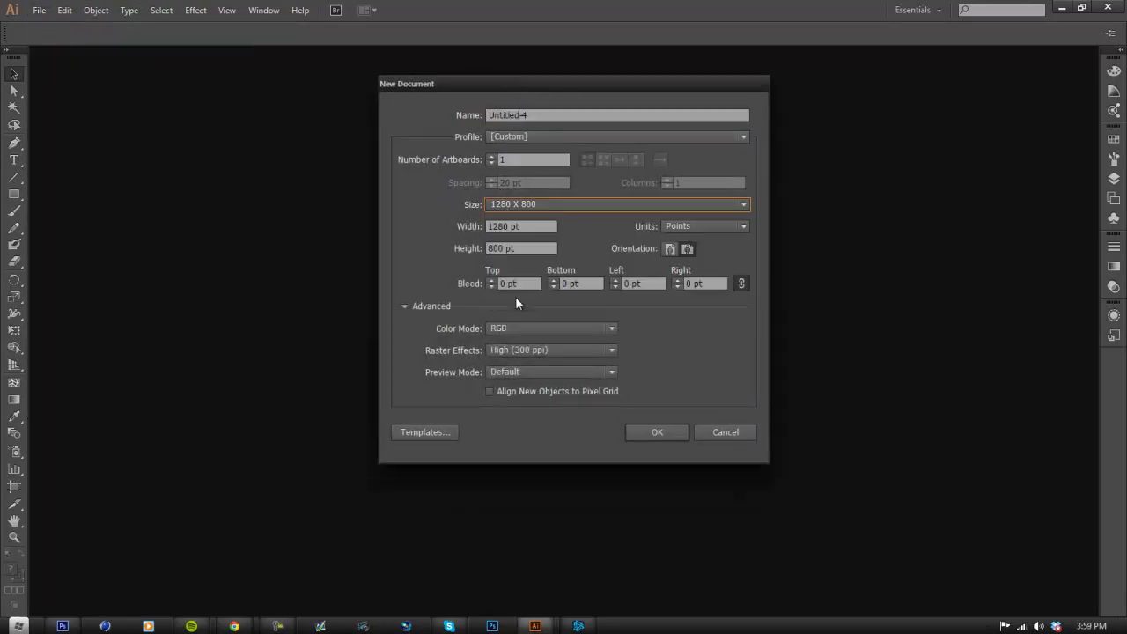
left_click(671, 226)
left_click(616, 223)
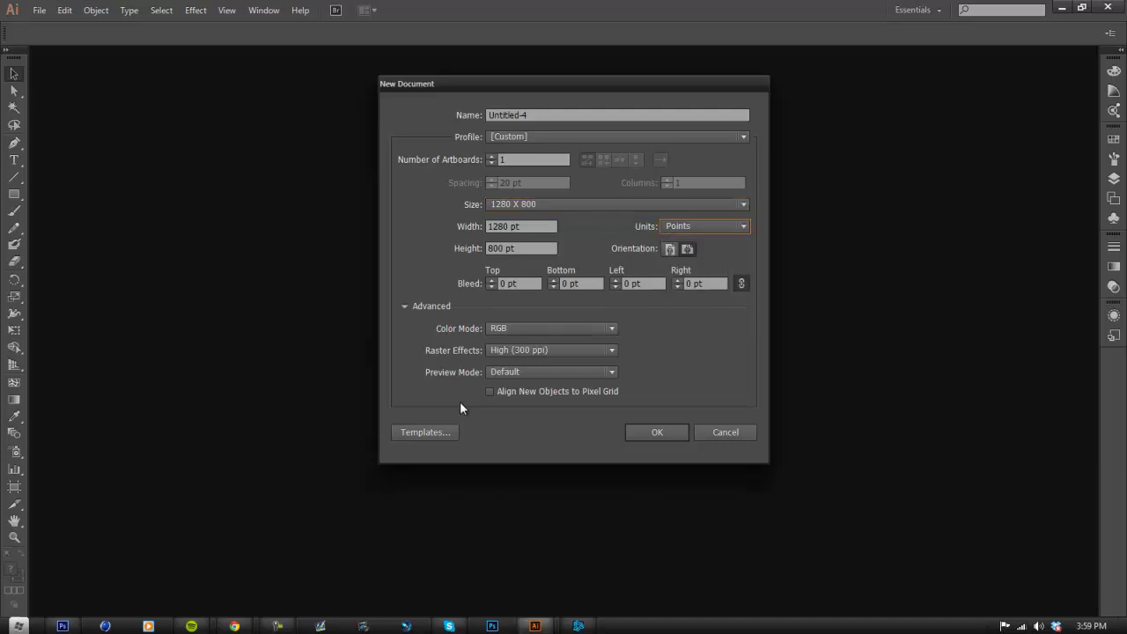
left_click(405, 305)
left_click(402, 305)
left_click(506, 352)
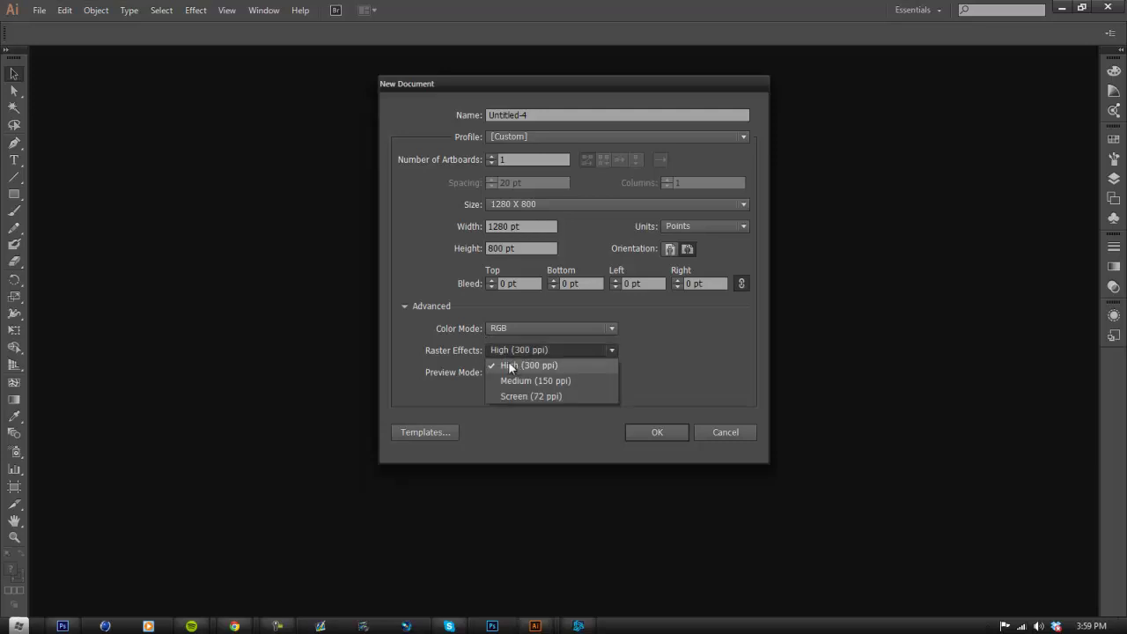
left_click(439, 363)
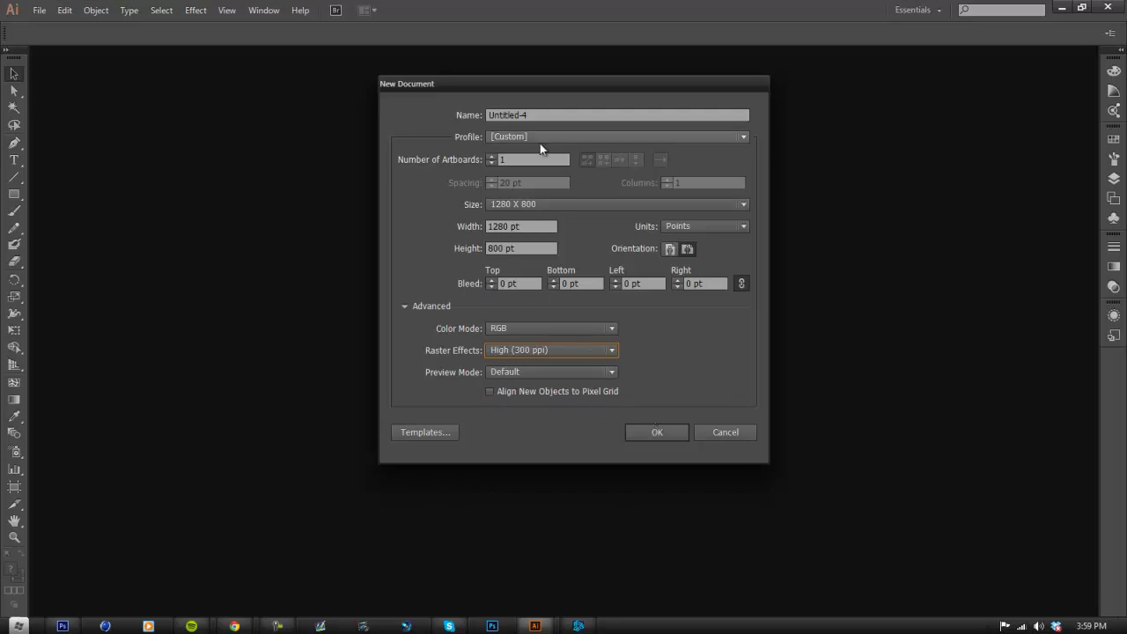
- Name the new document "logo" and create it
left_click(564, 115)
key("BackSpace")
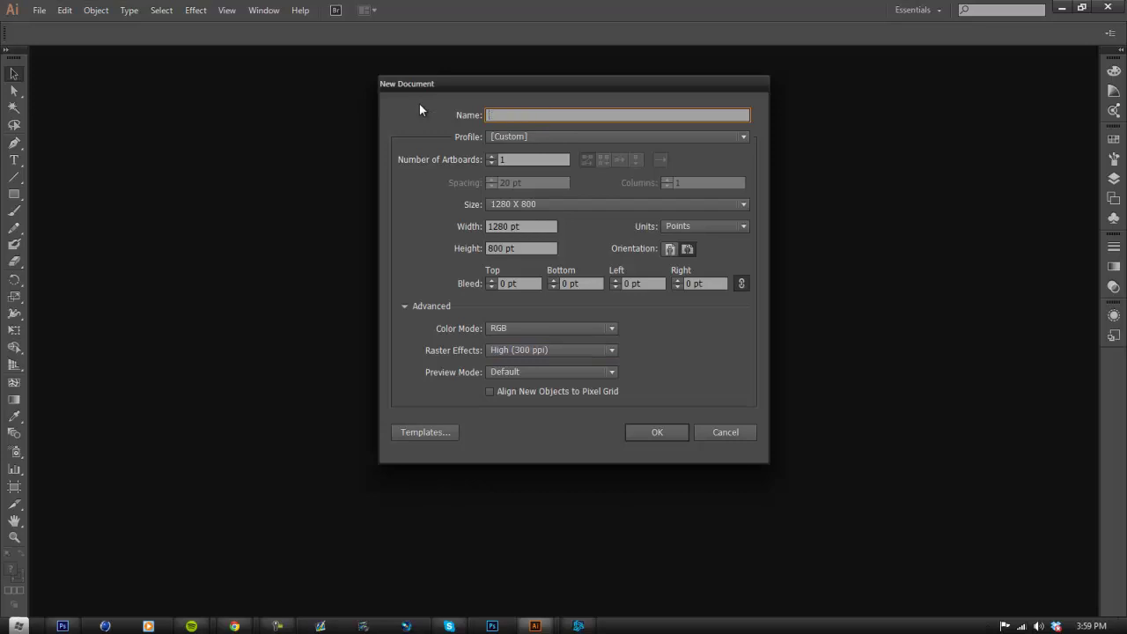
type("logo")
left_click(659, 432)
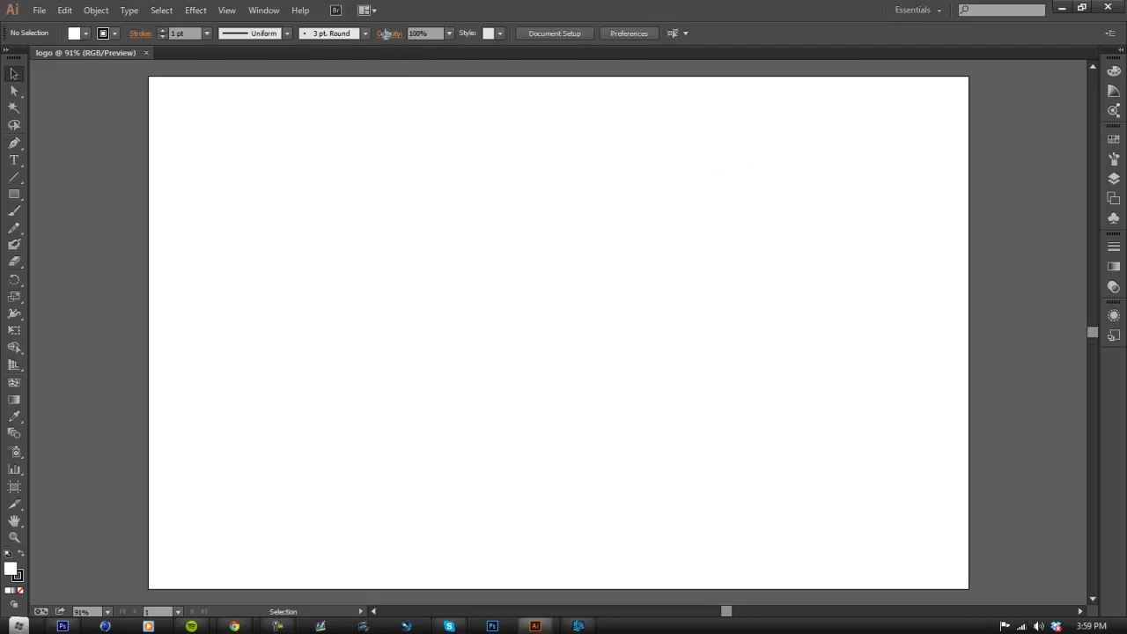
- Lock Layer 1, then add a new layer above it and target that layer for drawing
left_click(271, 11)
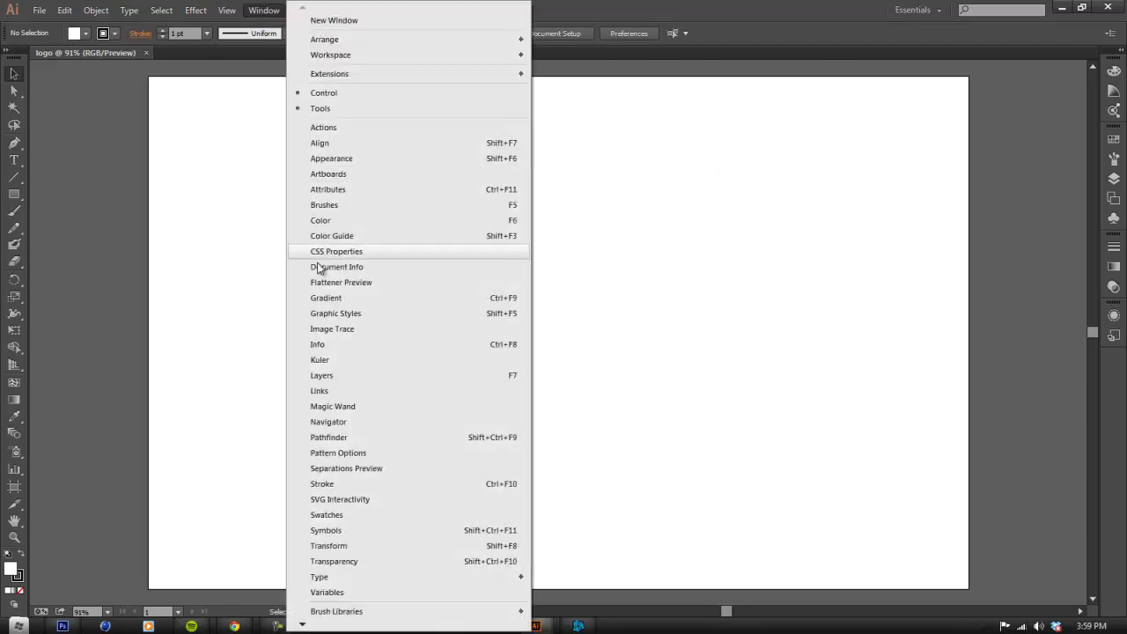
left_click(333, 376)
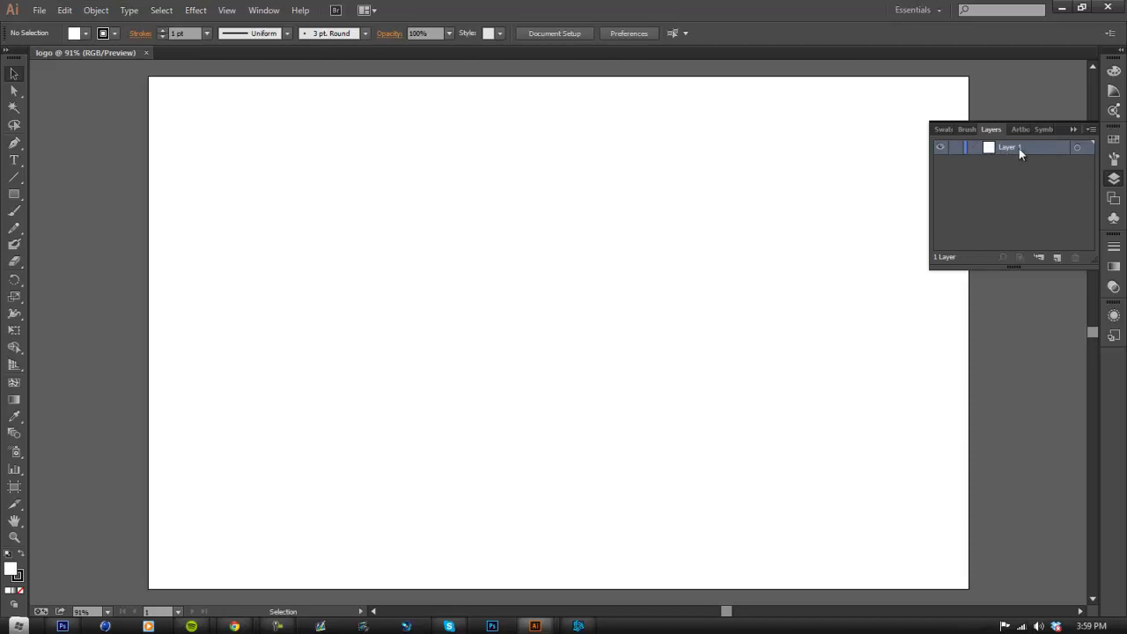
left_click(956, 151)
left_click(1056, 258)
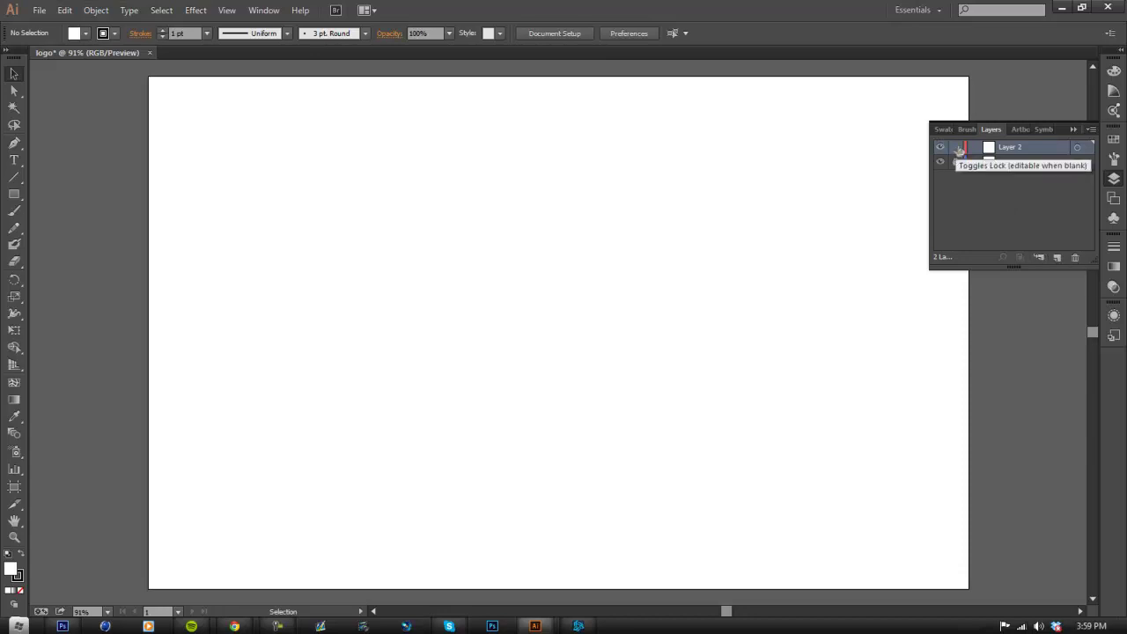
left_click(1077, 150)
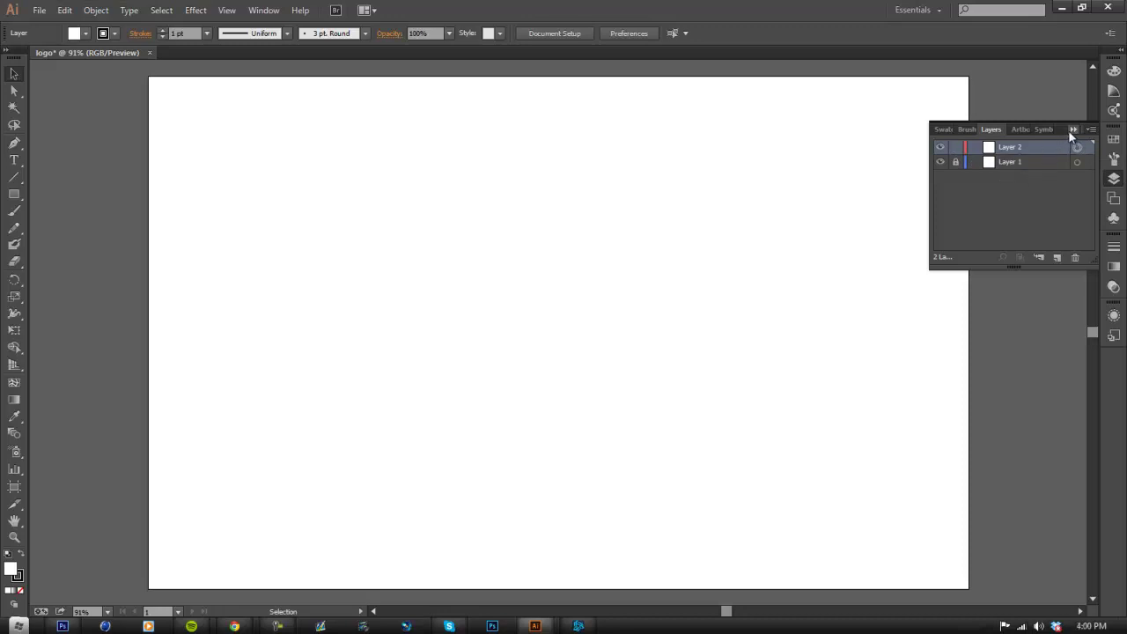
left_click(1073, 130)
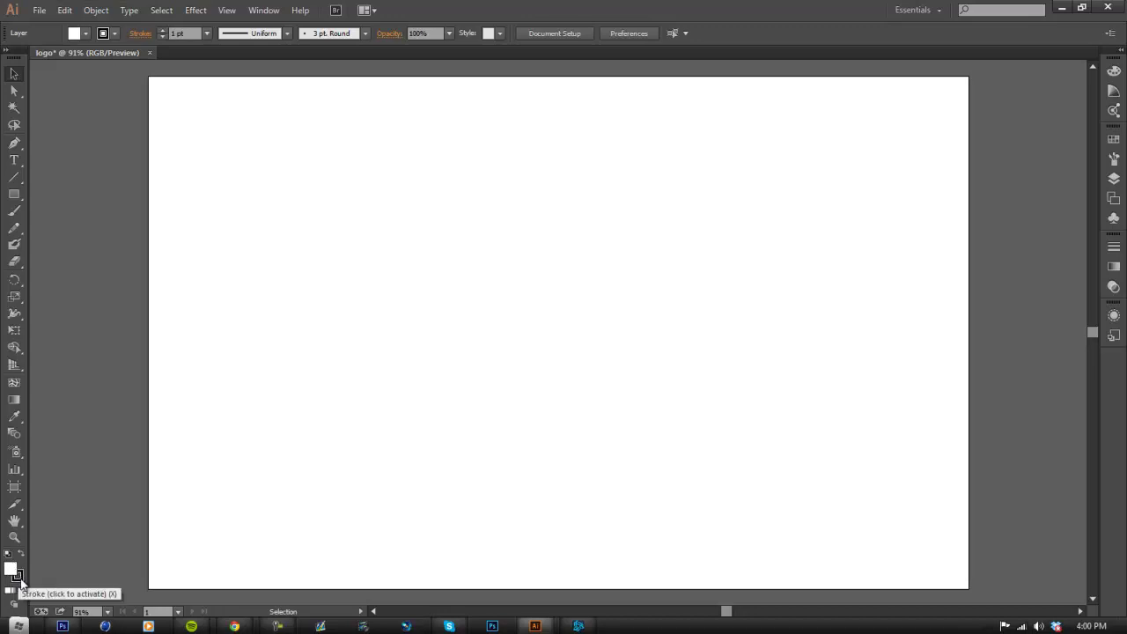
- Show the tools in two columns and set the stroke to none
left_click(17, 577)
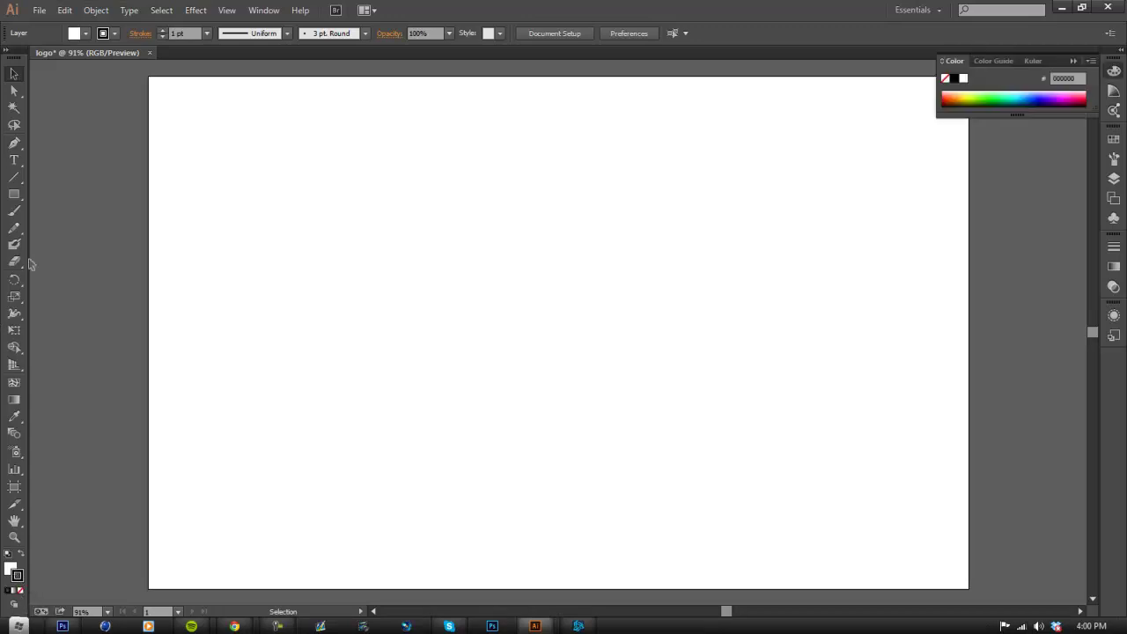
left_click(7, 60)
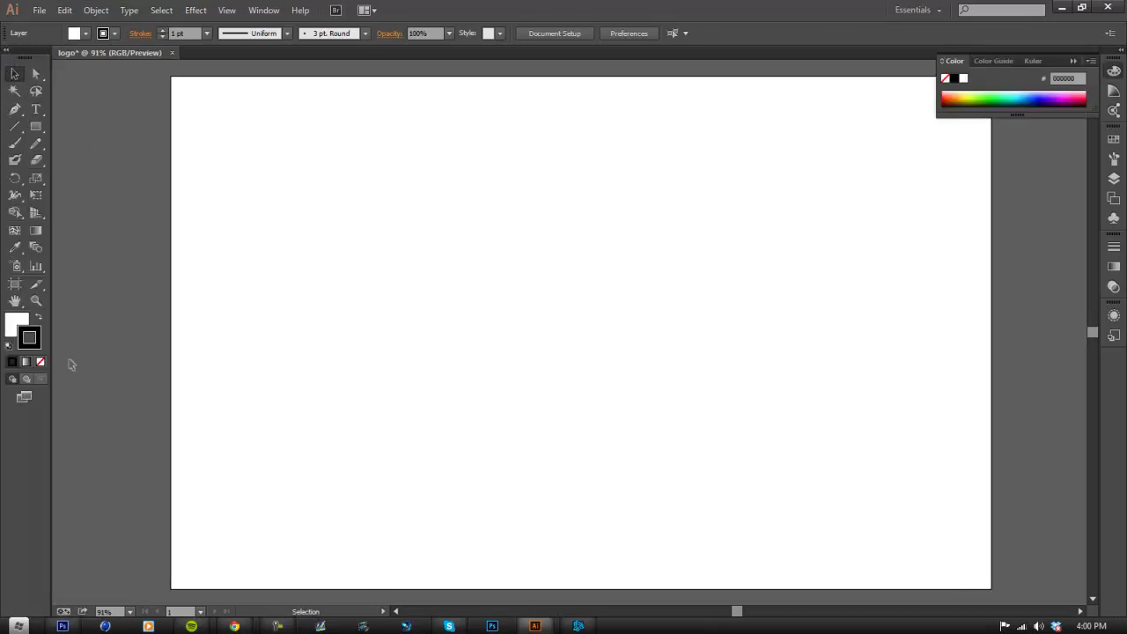
left_click(40, 362)
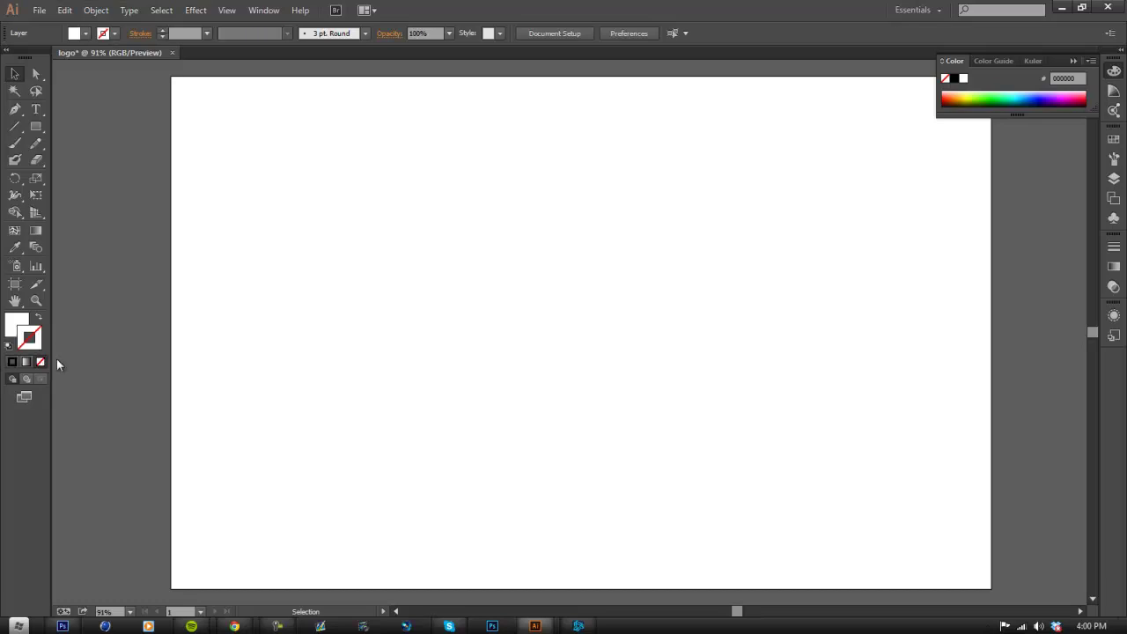
- Set the fill color to black (000000)
left_click(18, 326)
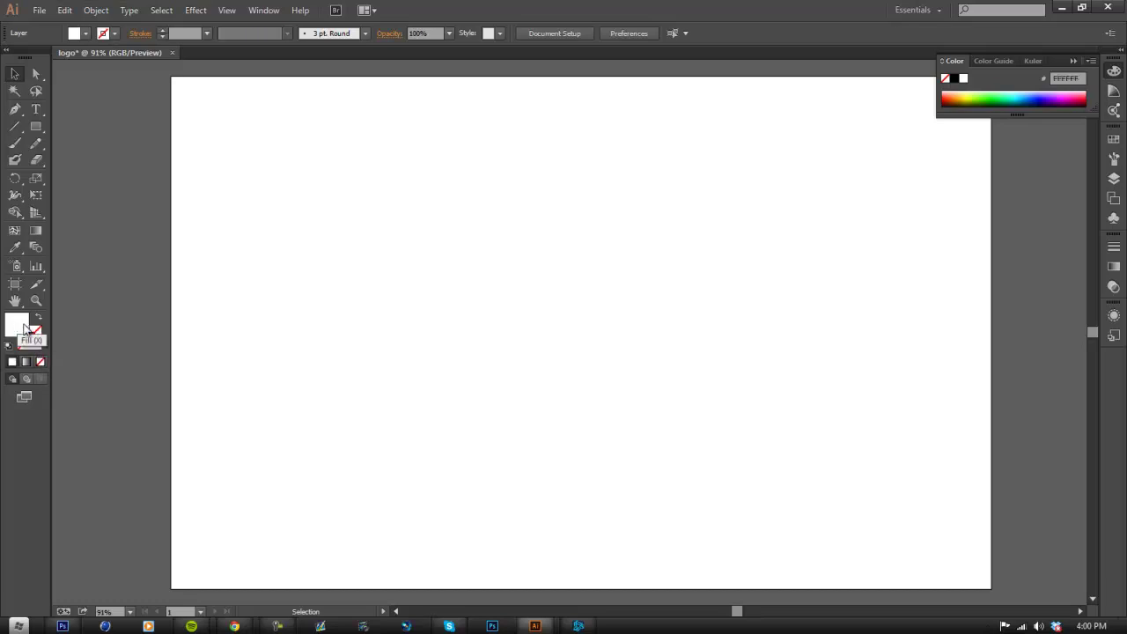
double_click(18, 331)
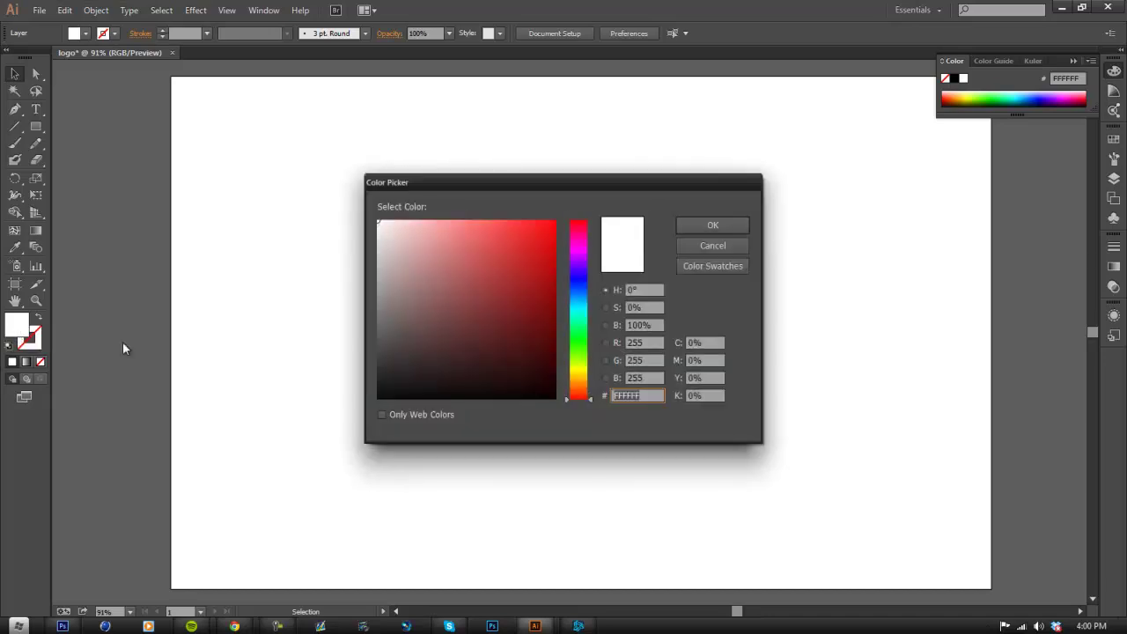
left_click_drag(427, 329, 354, 405)
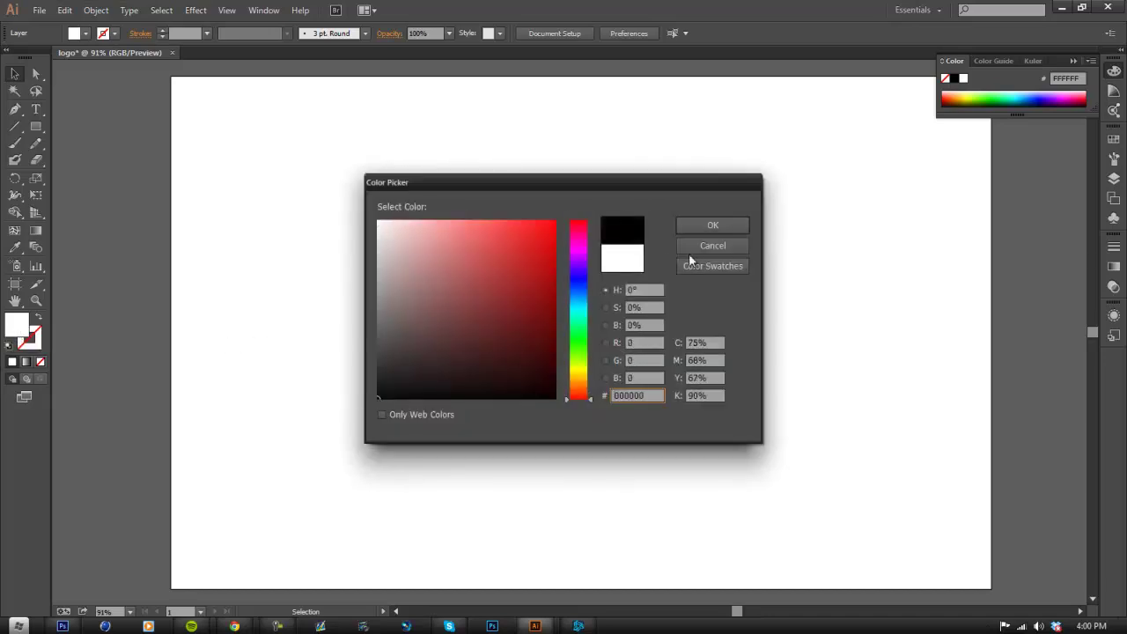
left_click(710, 228)
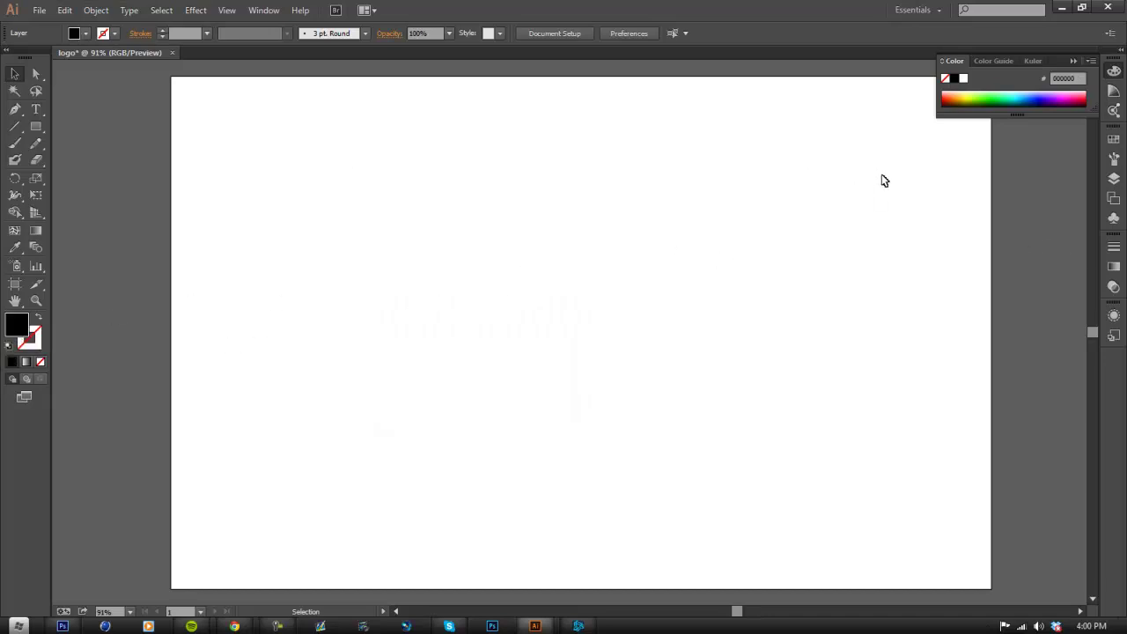
left_click(36, 300)
left_click_drag(459, 295, 428, 327)
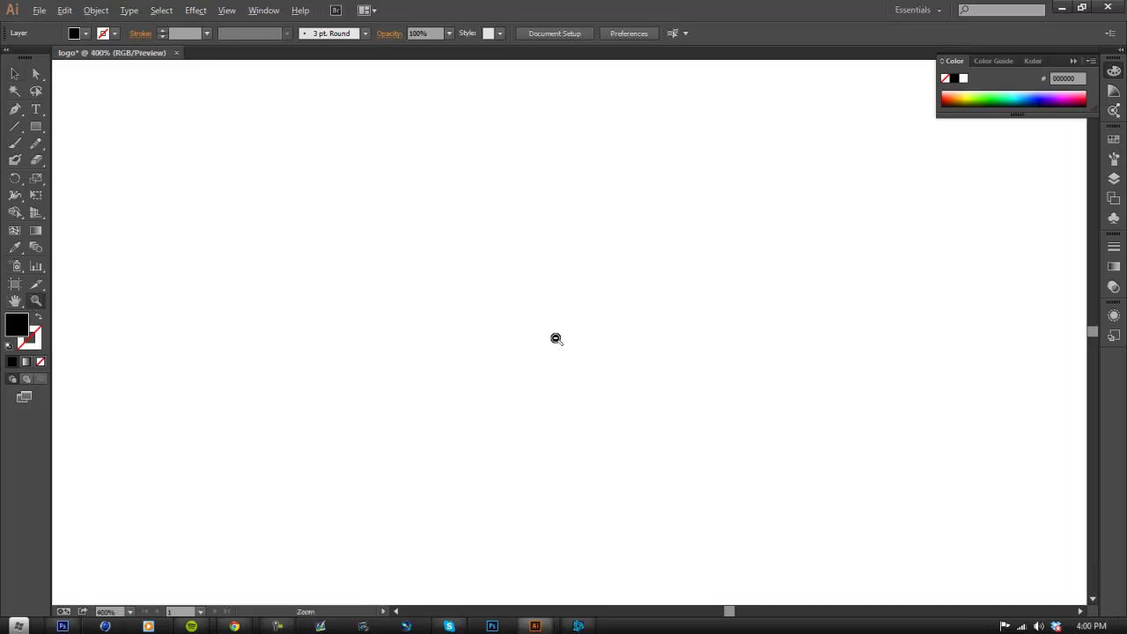
left_click(555, 338, "alt")
left_click_drag(574, 347, 661, 353)
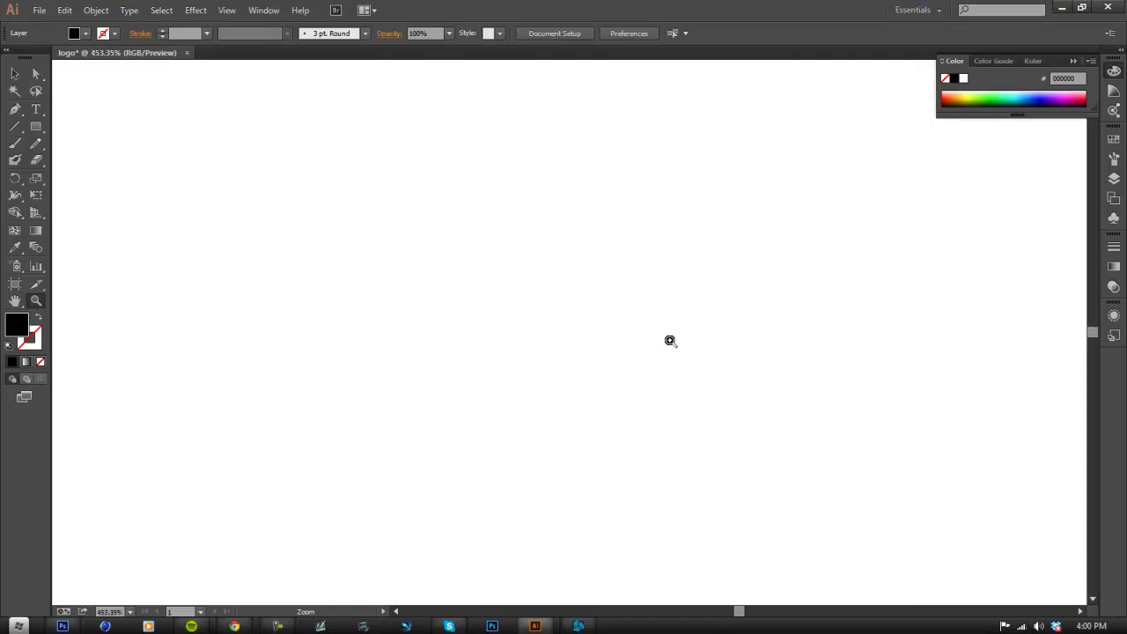
left_click(667, 372, "alt")
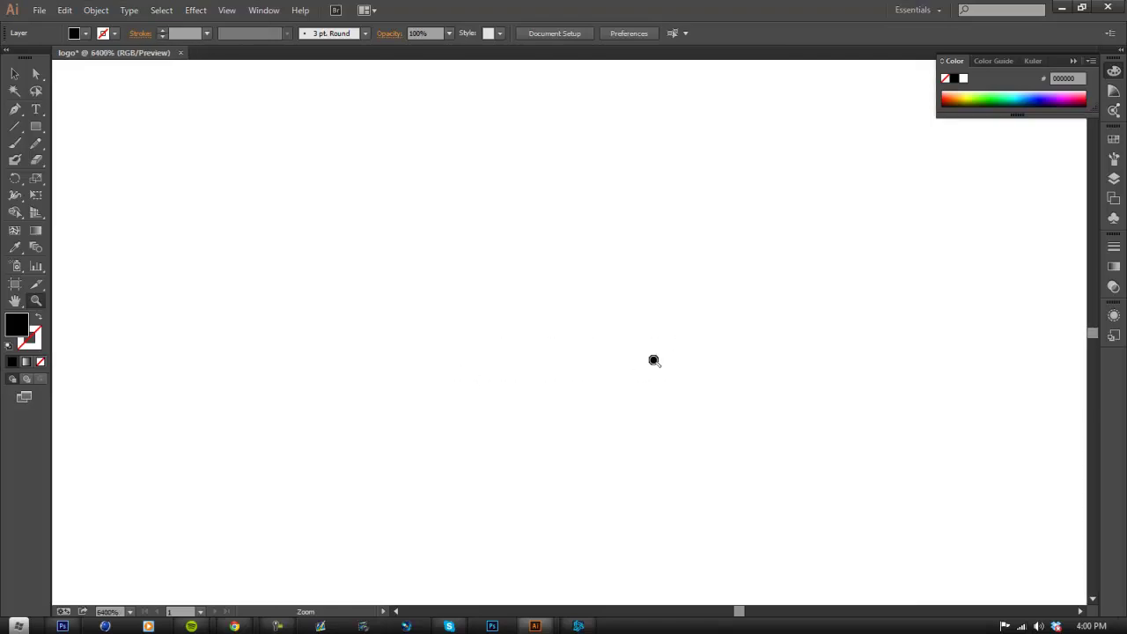
left_click(534, 379, "alt")
left_click(580, 378, "alt")
left_click(580, 378, "alt")
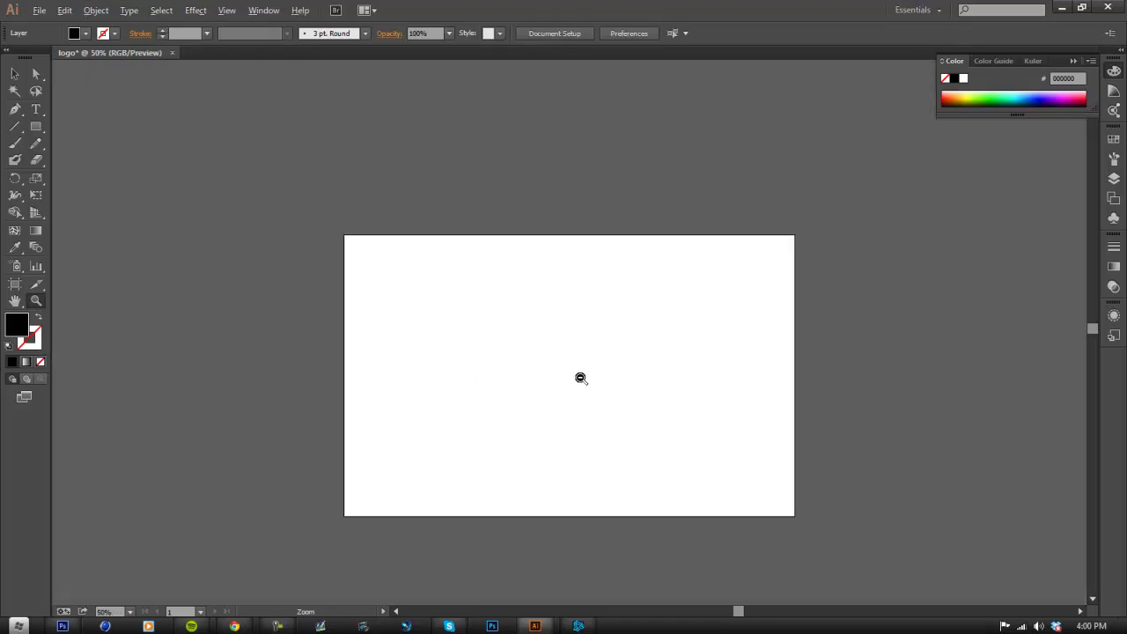
left_click(584, 377)
left_click(584, 378)
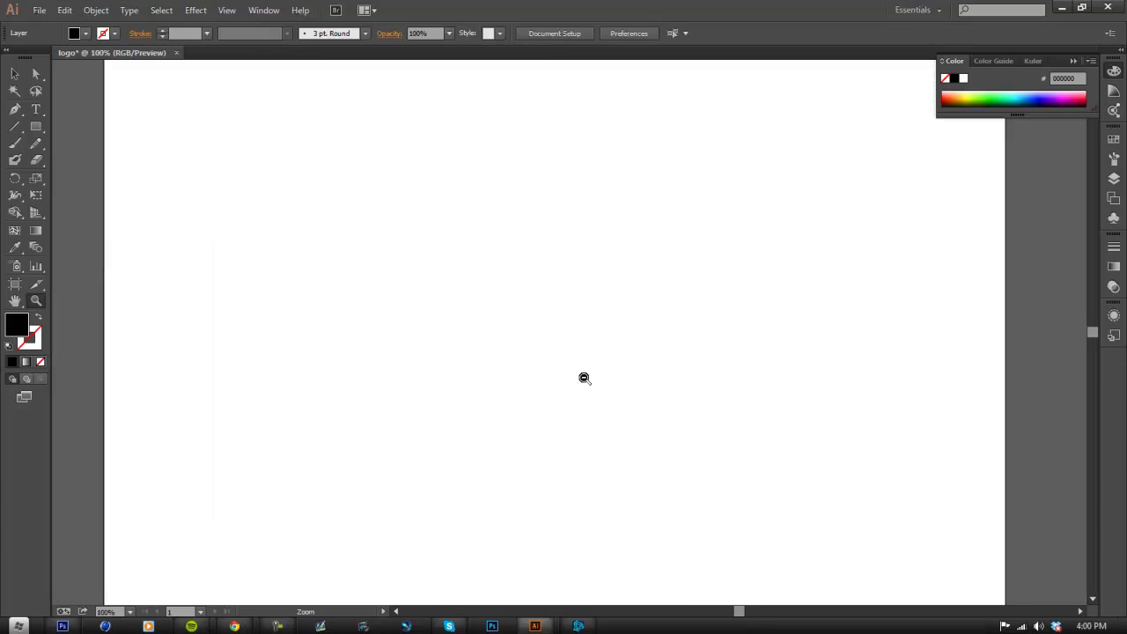
left_click(584, 378, "alt")
left_click(584, 378)
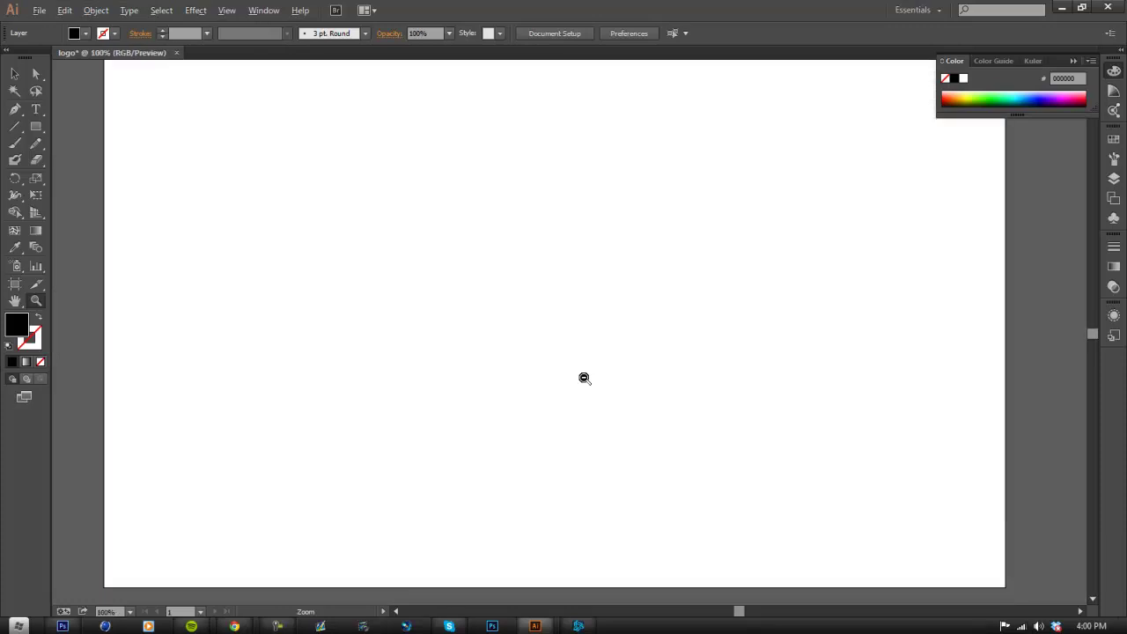
left_click(584, 378, "alt")
left_click(604, 338)
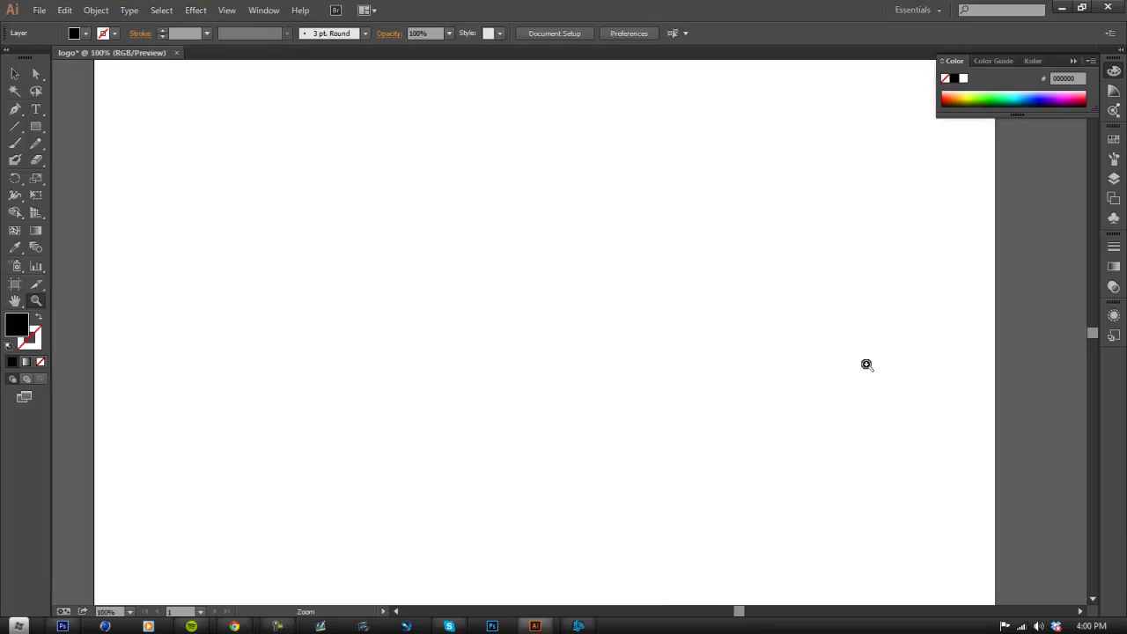
left_click(717, 379, "alt")
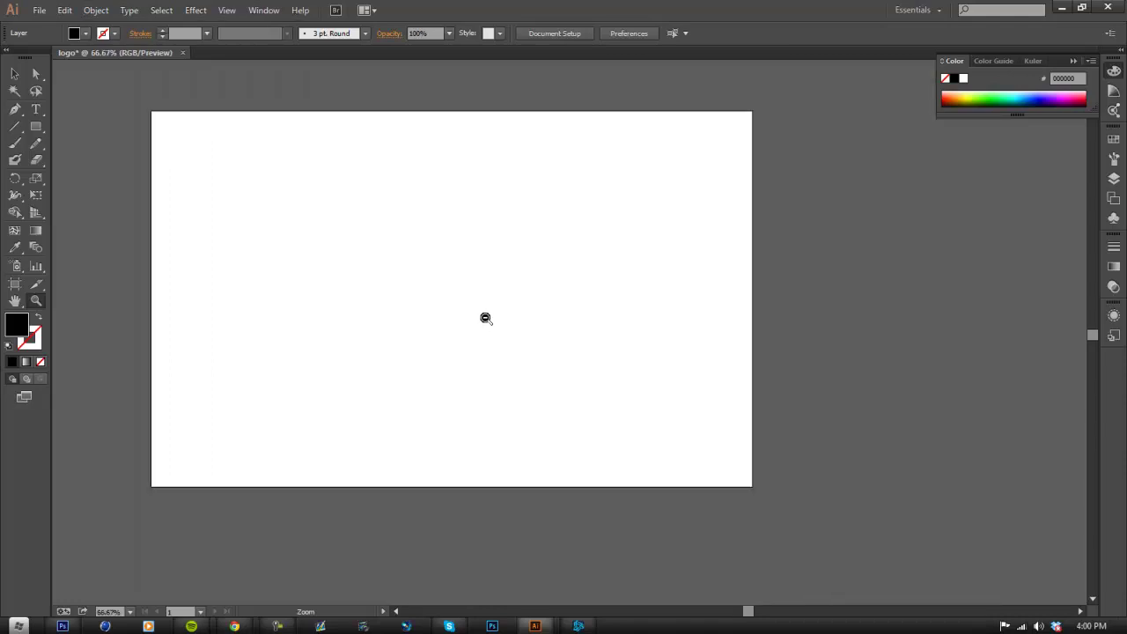
left_click(488, 318, "alt")
left_click(567, 319)
left_click(566, 319)
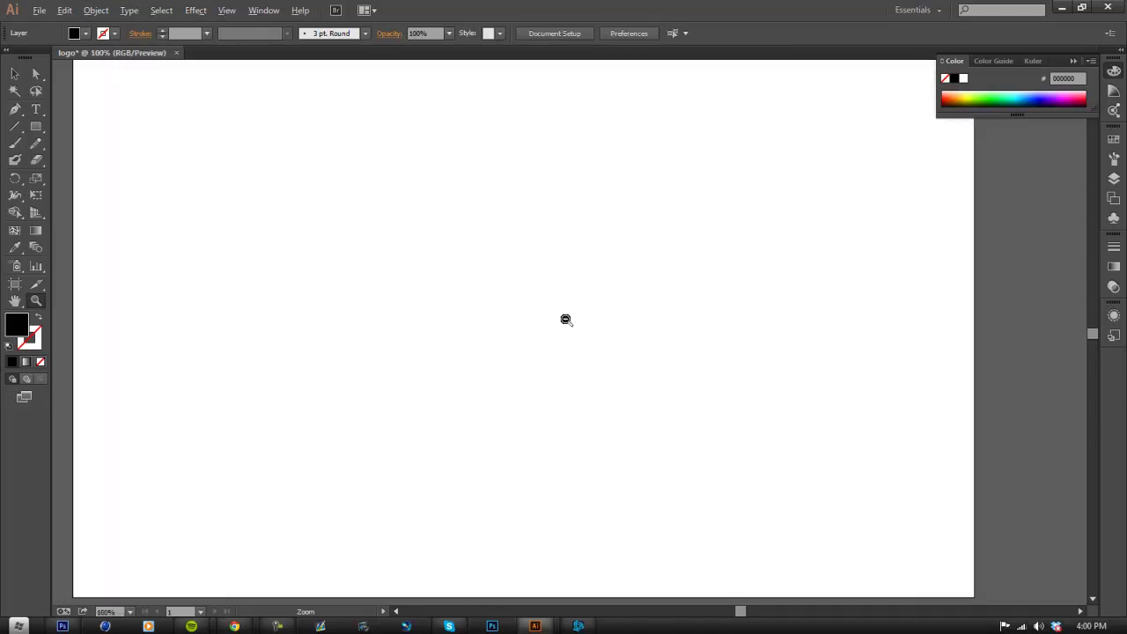
scroll(783, 310, "down", 1)
scroll(775, 310, "up", 1)
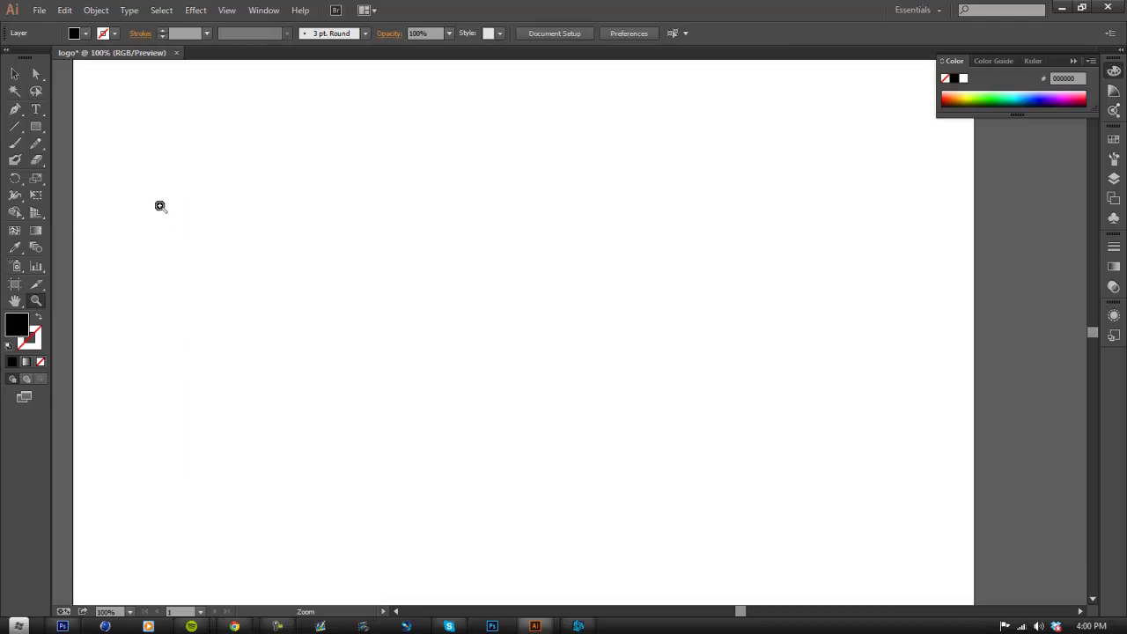
- Draw a thin horizontal black rectangle about 317 pt wide and 28 pt high in the upper middle of the artboard
left_click(36, 126)
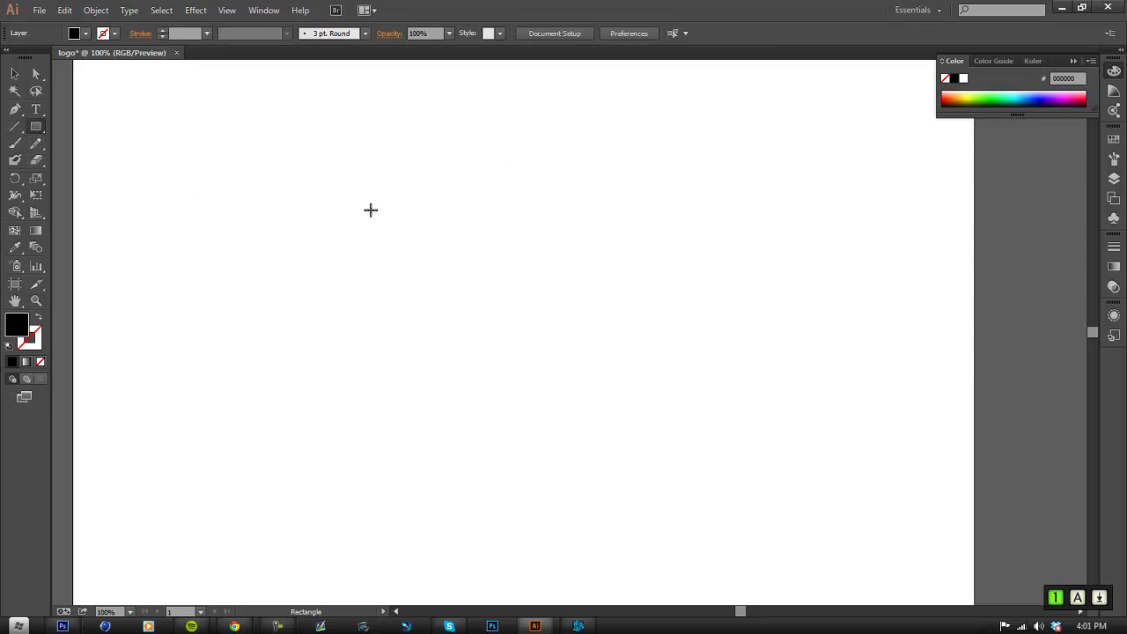
left_click_drag(393, 217, 614, 233)
left_click(14, 75)
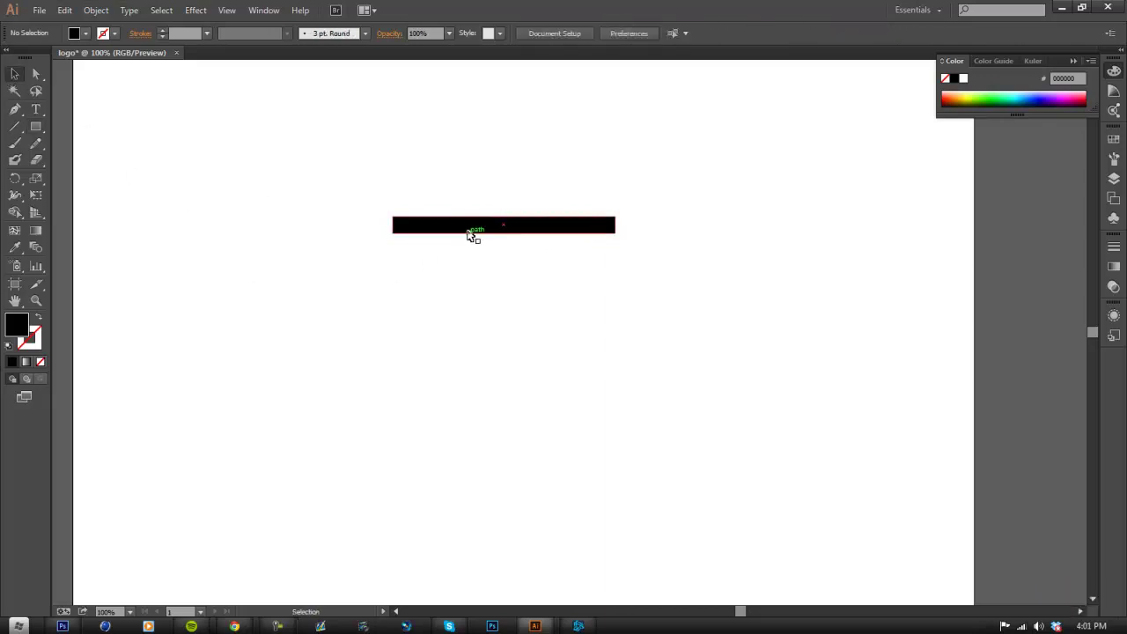
mouse_move(617, 226)
left_mouse_down()
mouse_move(595, 228)
mouse_move(616, 225)
left_mouse_up()
left_click(511, 244)
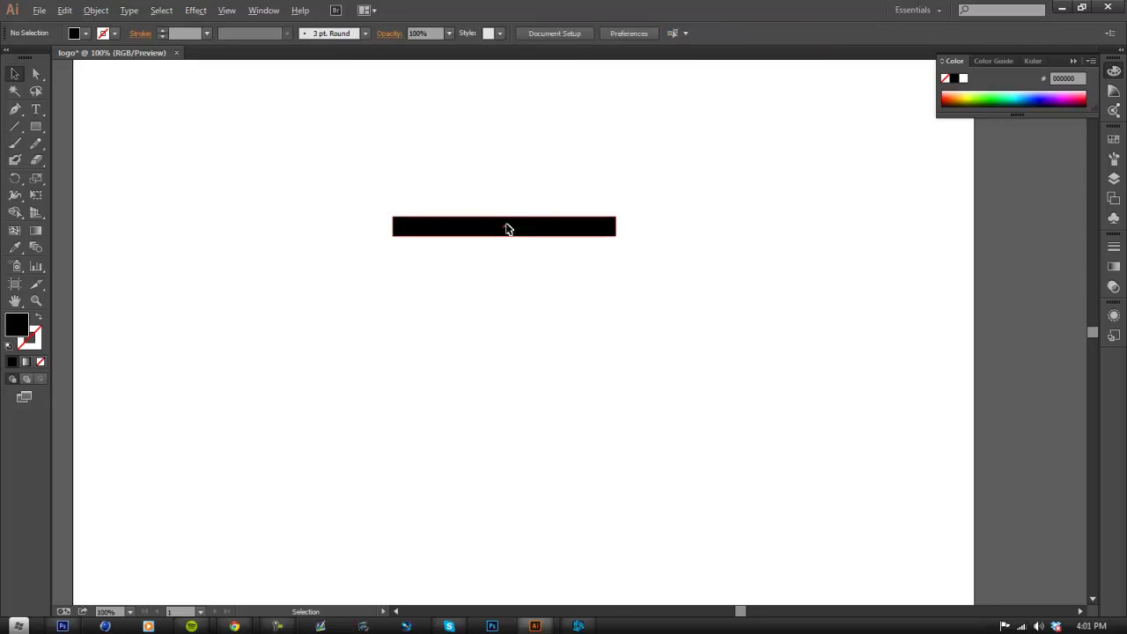
- Duplicate the black bar twice straight upward to form a stack of three evenly spaced bars
left_click_drag(508, 229, 523, 171)
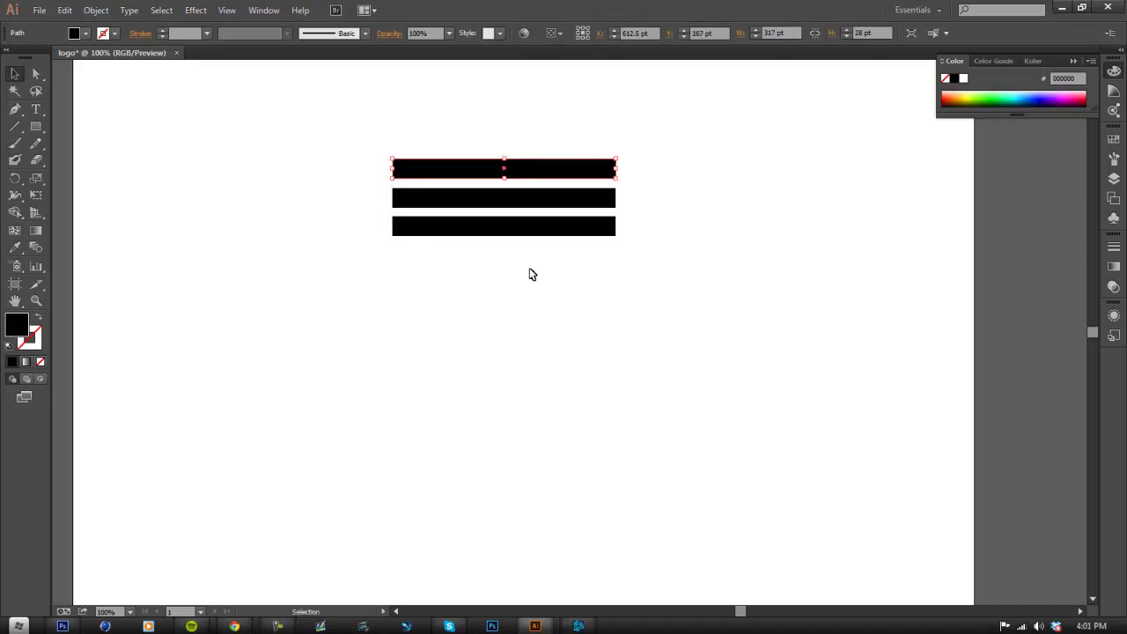
left_click(532, 275)
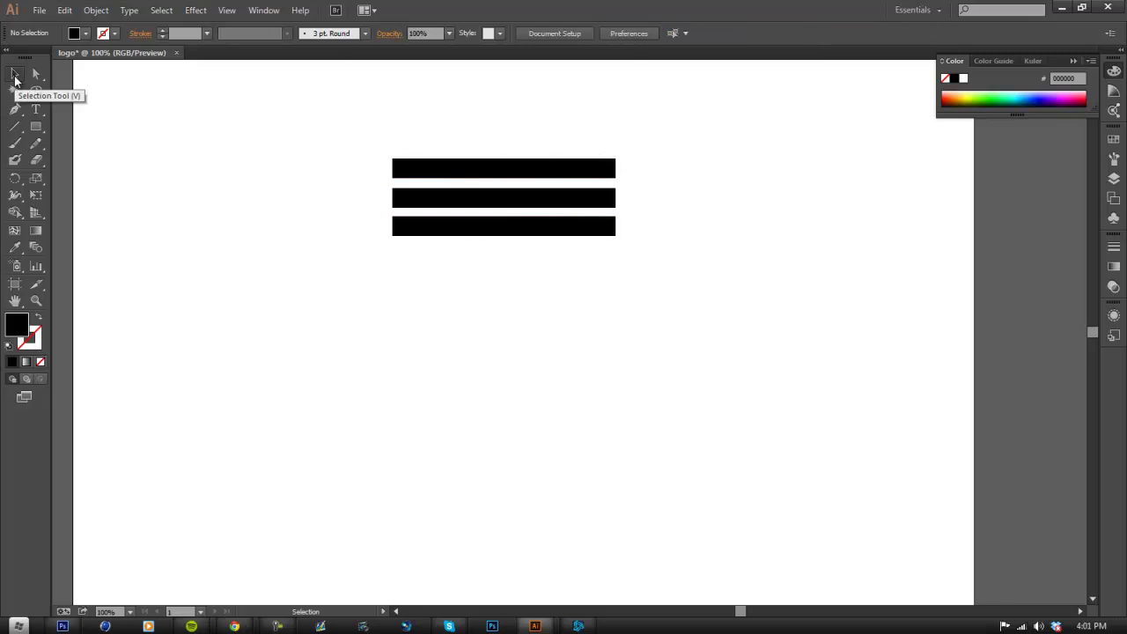
left_click(15, 74)
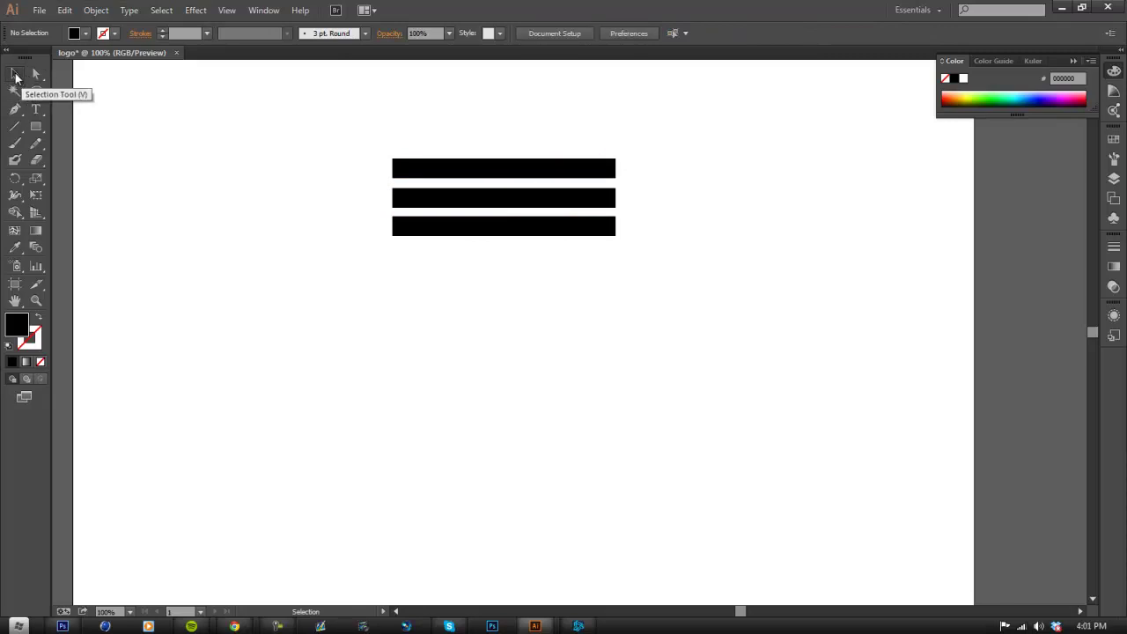
left_click(422, 231)
left_click(444, 198)
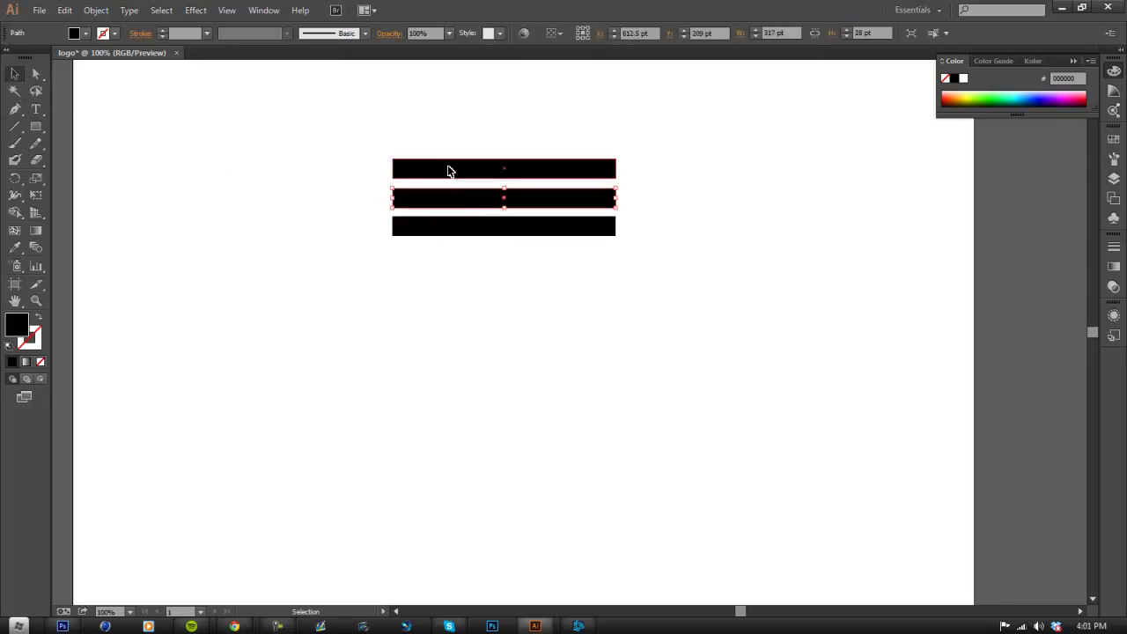
left_click(461, 227)
left_click(349, 236)
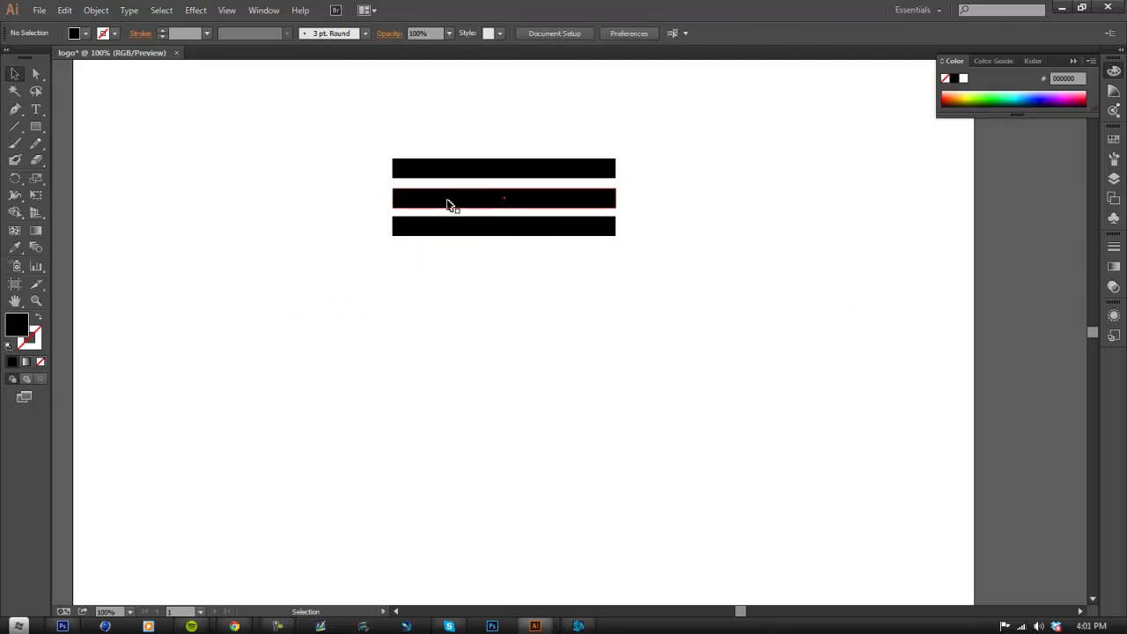
- Move the middle bar out of the stack to its lower left and rotate it by 60°
left_click_drag(473, 202, 229, 276)
right_click(276, 275)
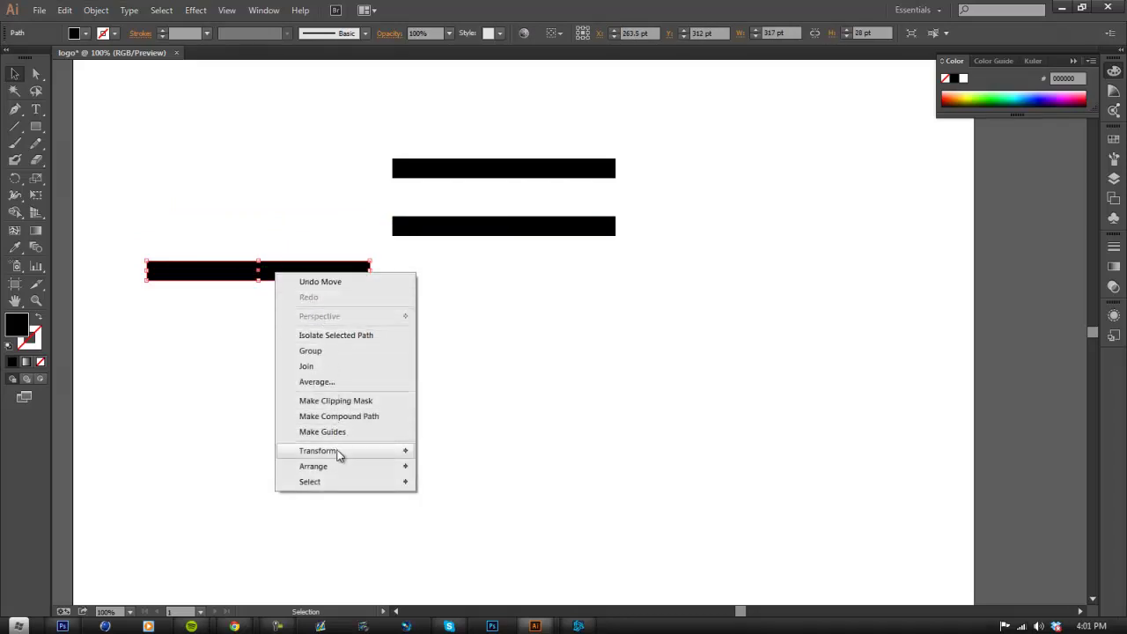
mouse_move(403, 452)
left_click(462, 486)
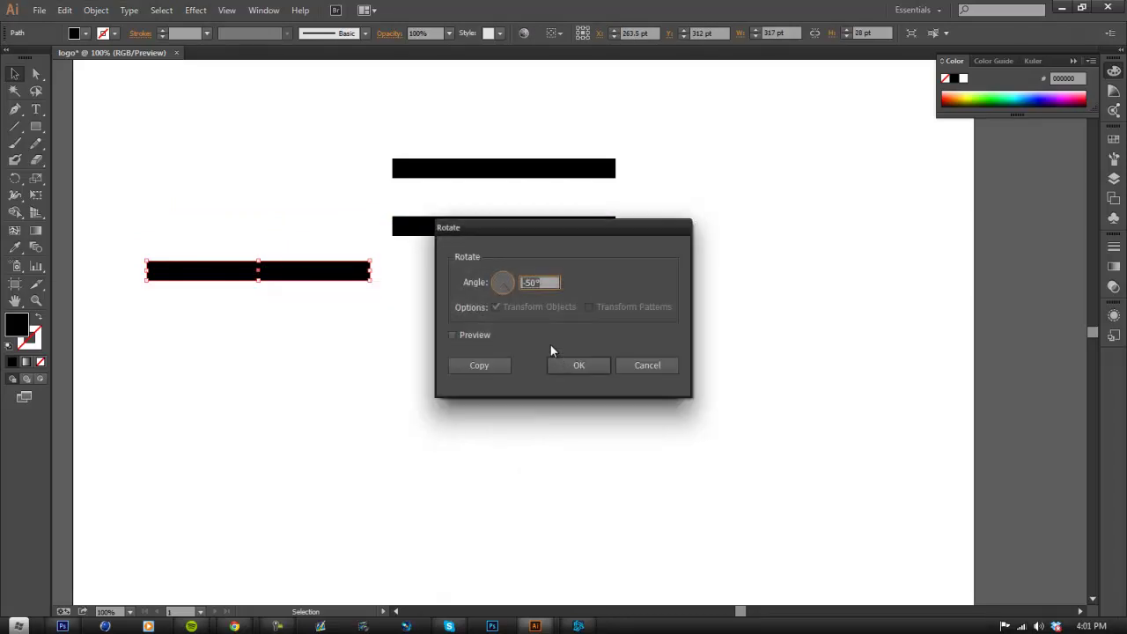
type("60")
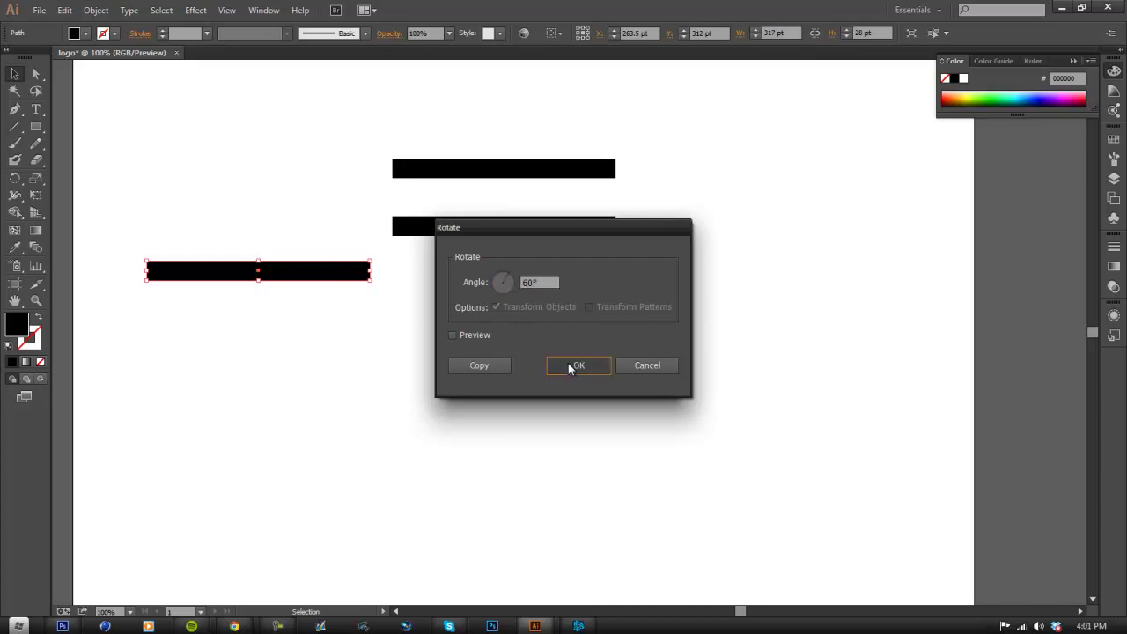
left_click(575, 365)
- Align the slanted bar's upper corner exactly with the upper left corner of the lower horizontal bar
left_click_drag(270, 257, 360, 306)
scroll(395, 234, "up", 6)
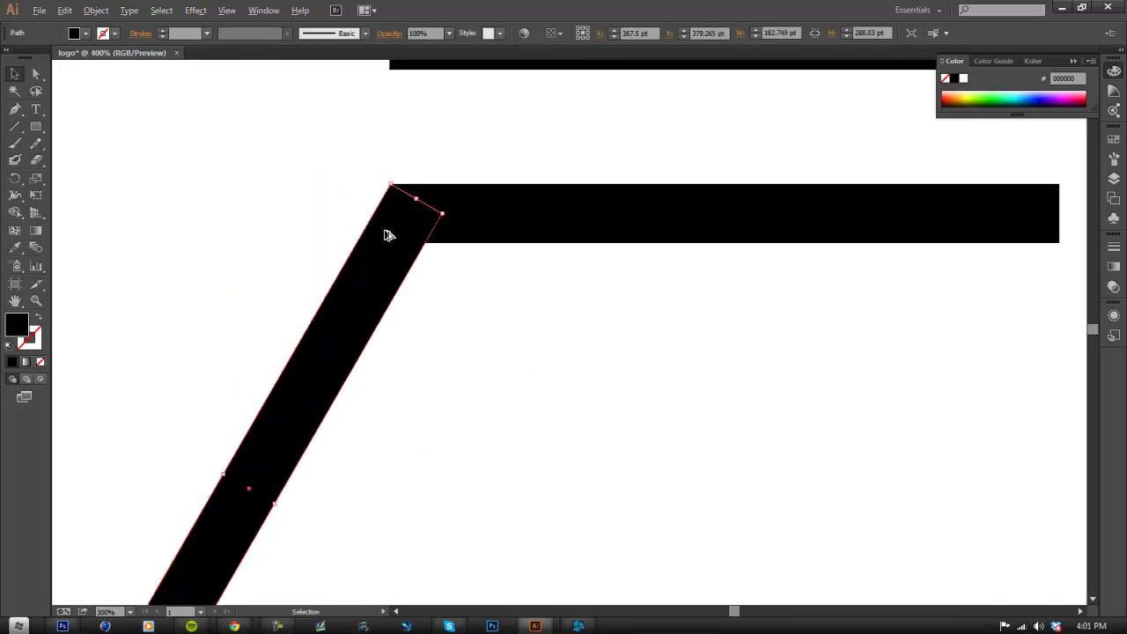
left_click(340, 126)
scroll(384, 235, "up", 1)
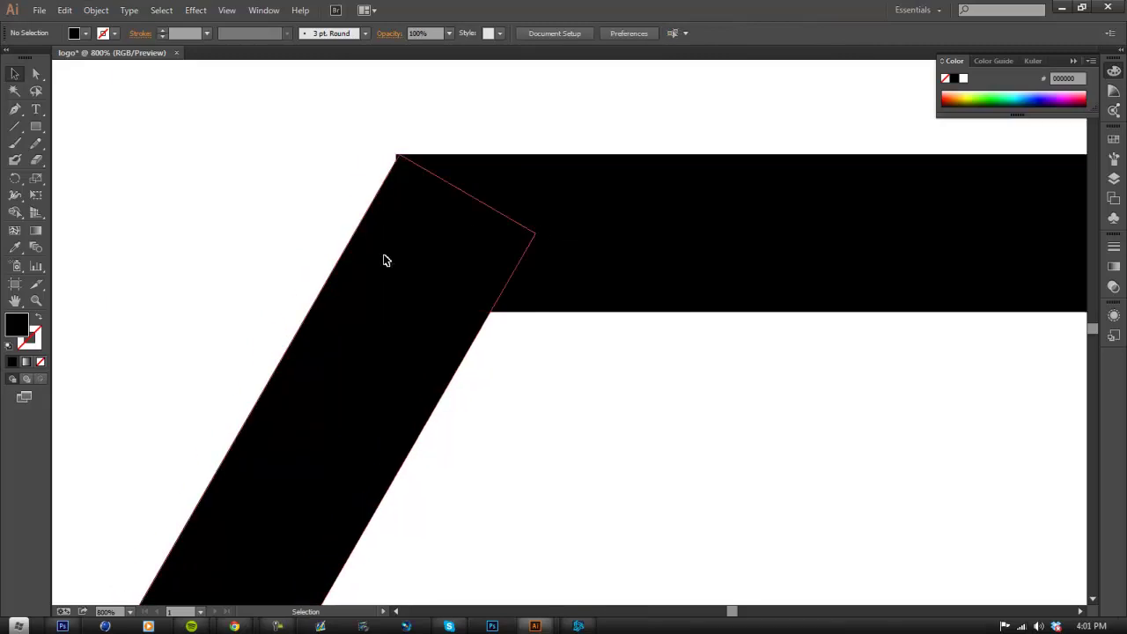
left_click_drag(385, 256, 382, 260)
left_click(378, 206)
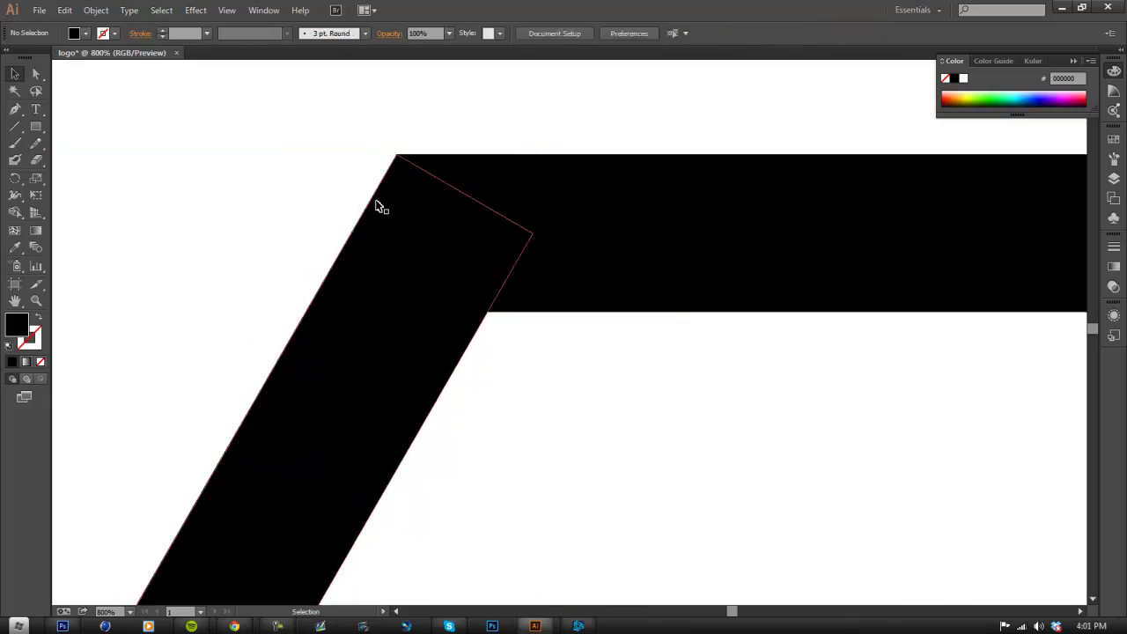
scroll(390, 151, "up", 4)
left_click_drag(406, 179, 404, 178)
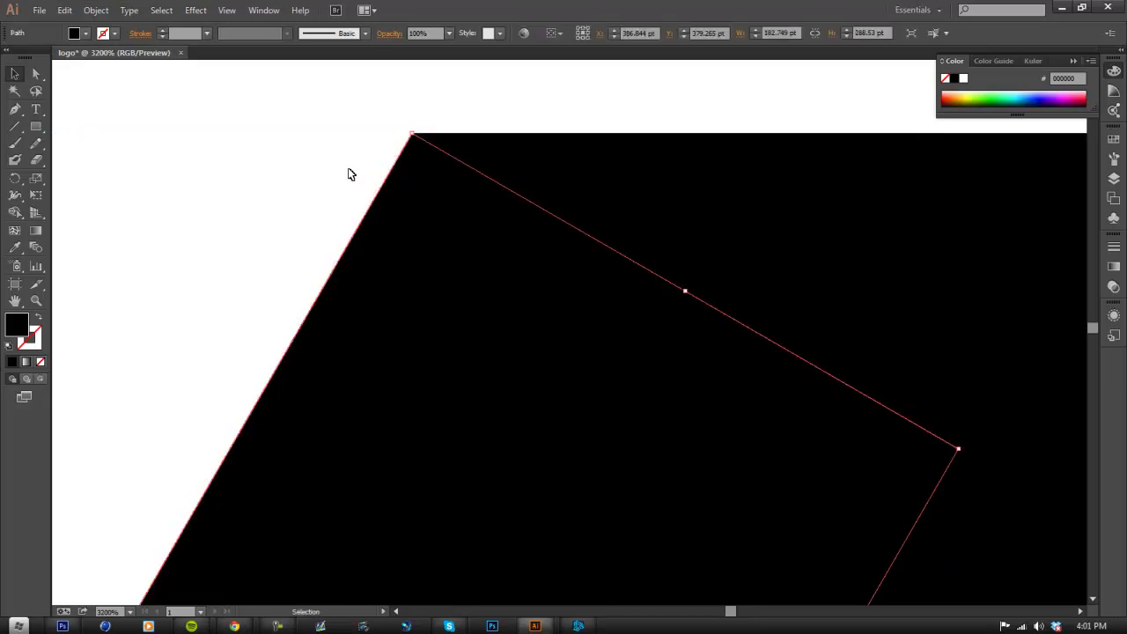
left_click(328, 222)
scroll(328, 222, "down", 6)
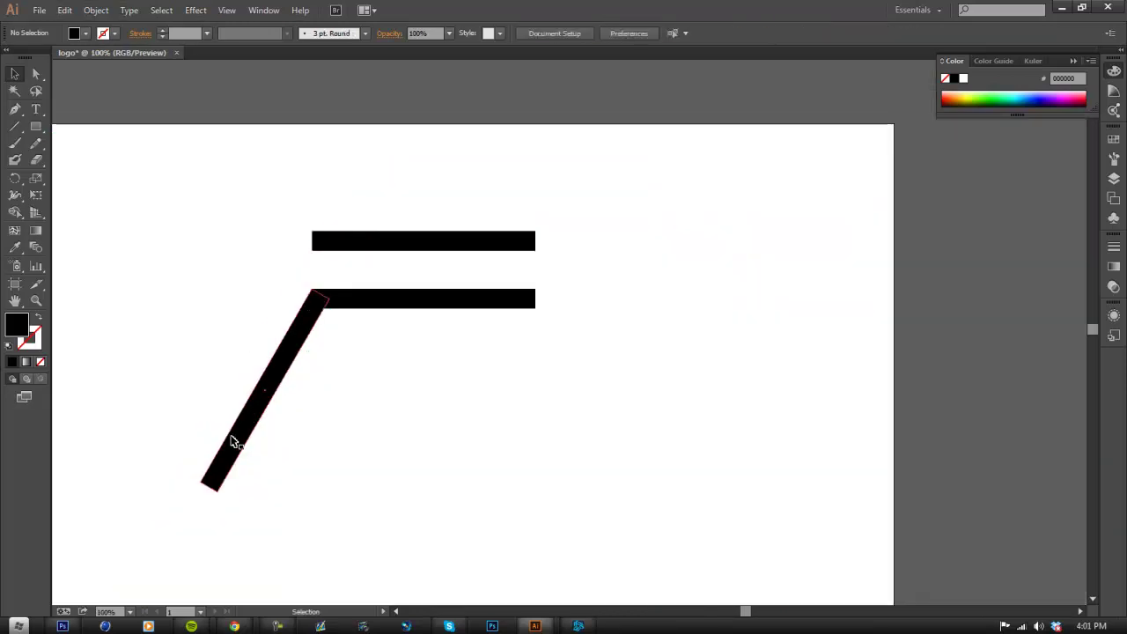
- Shorten the slanted bar from its lower end to less than half its length, keeping its width
left_click(210, 448)
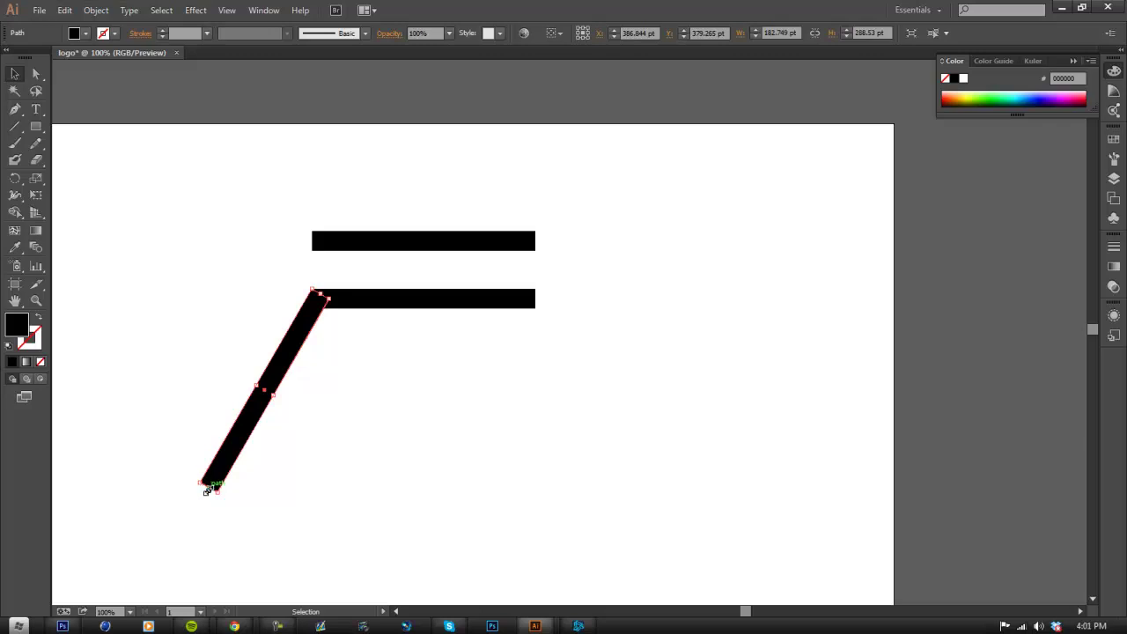
left_click_drag(206, 485, 277, 367)
left_click(184, 320)
scroll(202, 355, "down", 3)
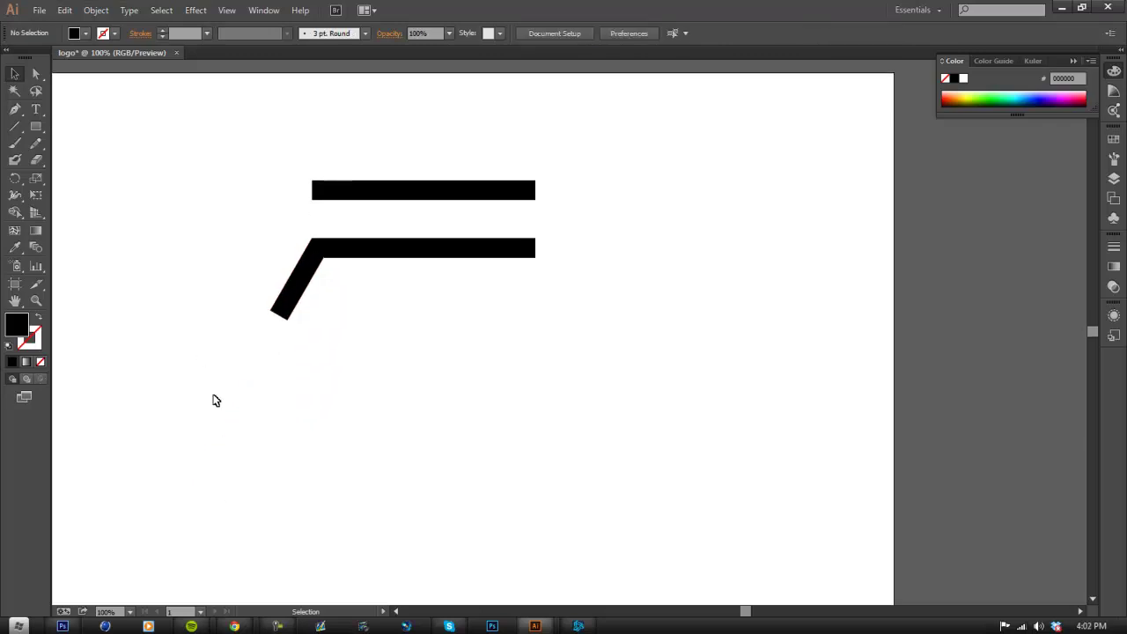
- Duplicate the top horizontal bar, place the copy below the slanted bar and shorten it to about 294.5 pt
scroll(272, 251, "up", 2)
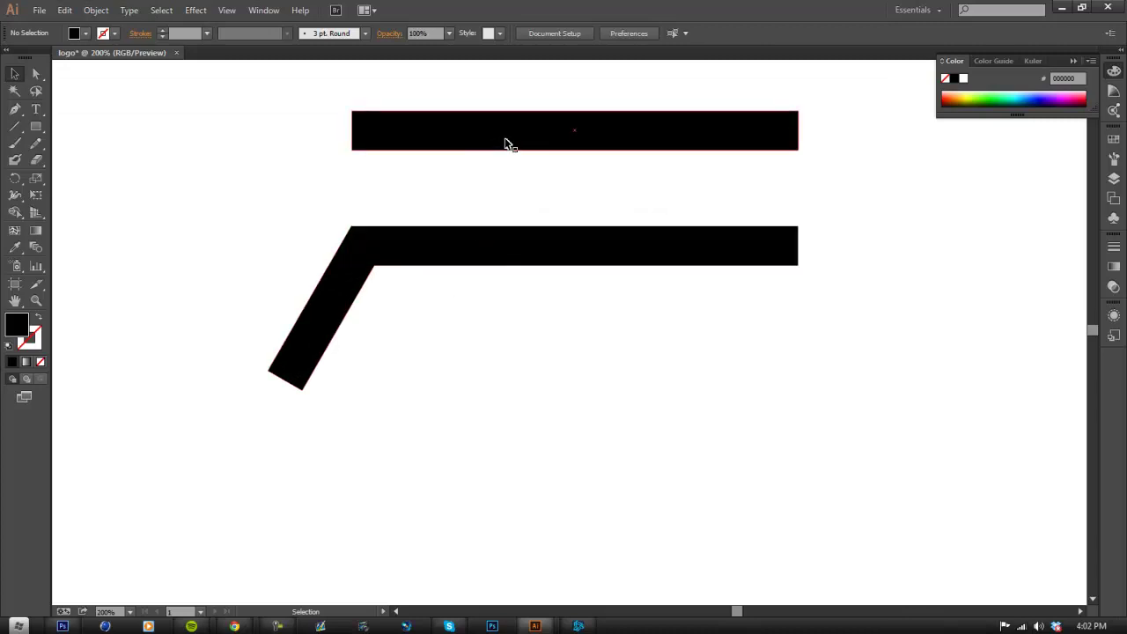
left_click_drag(516, 143, 511, 194)
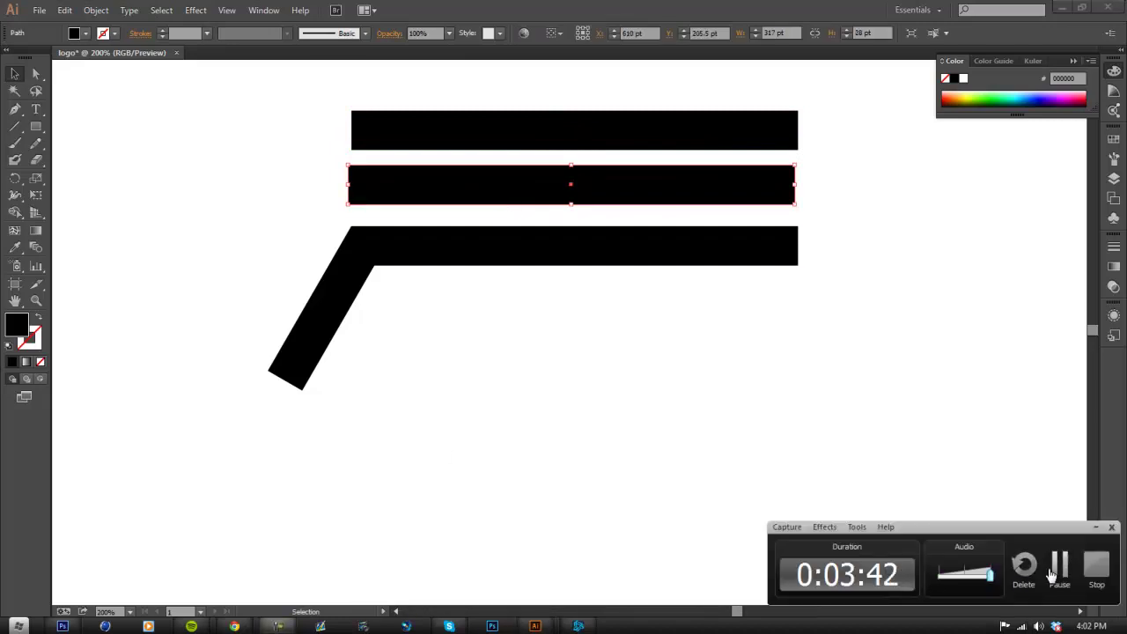
left_click(620, 258, "shift")
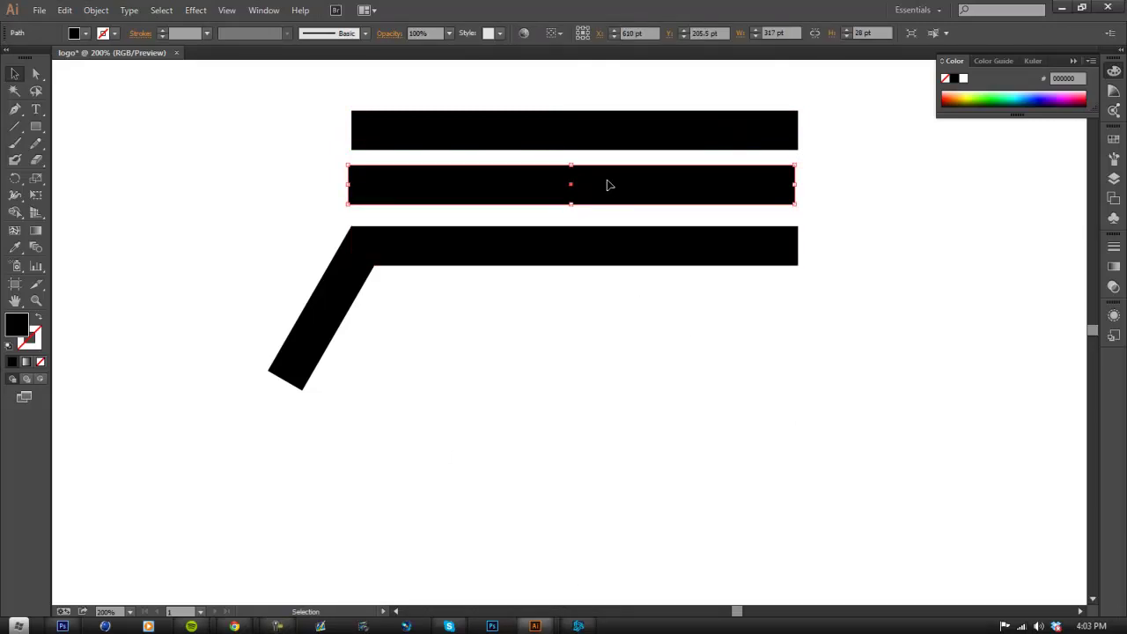
left_click_drag(627, 186, 614, 425)
left_click_drag(782, 424, 695, 416)
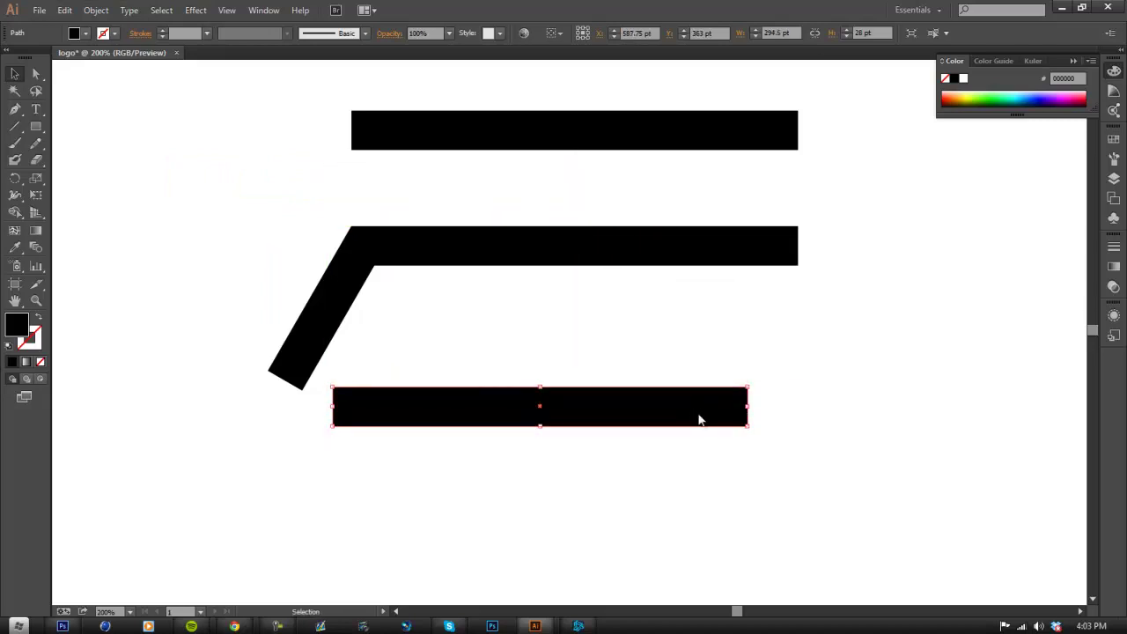
- Rotate the shortened bar copy by -50°
right_click(698, 420)
mouse_move(740, 372)
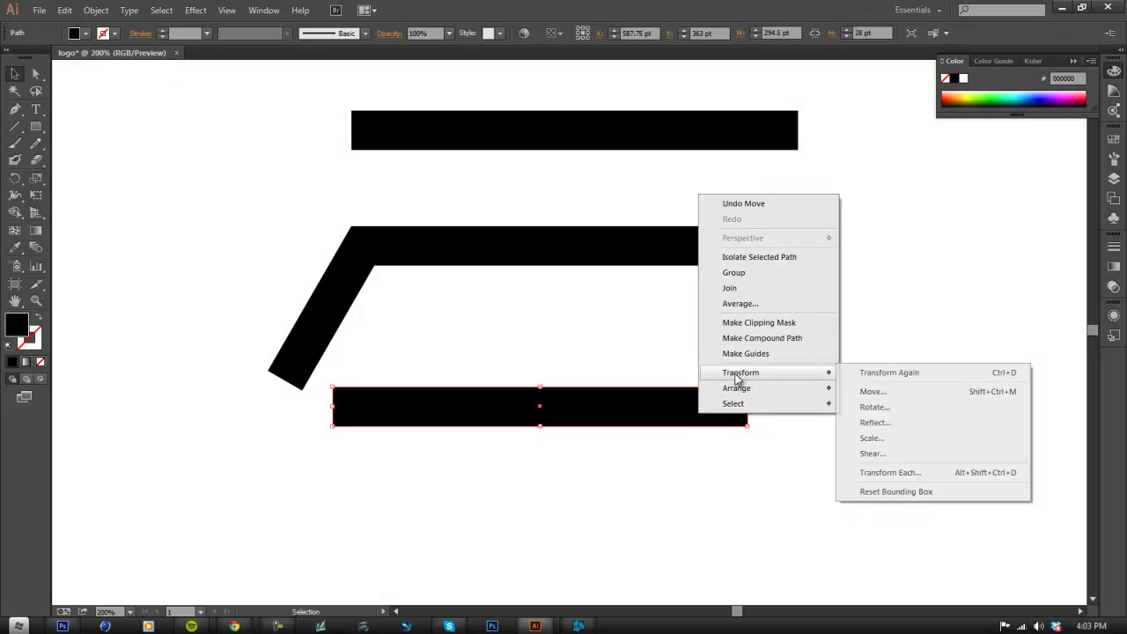
left_click(876, 408)
type("-50")
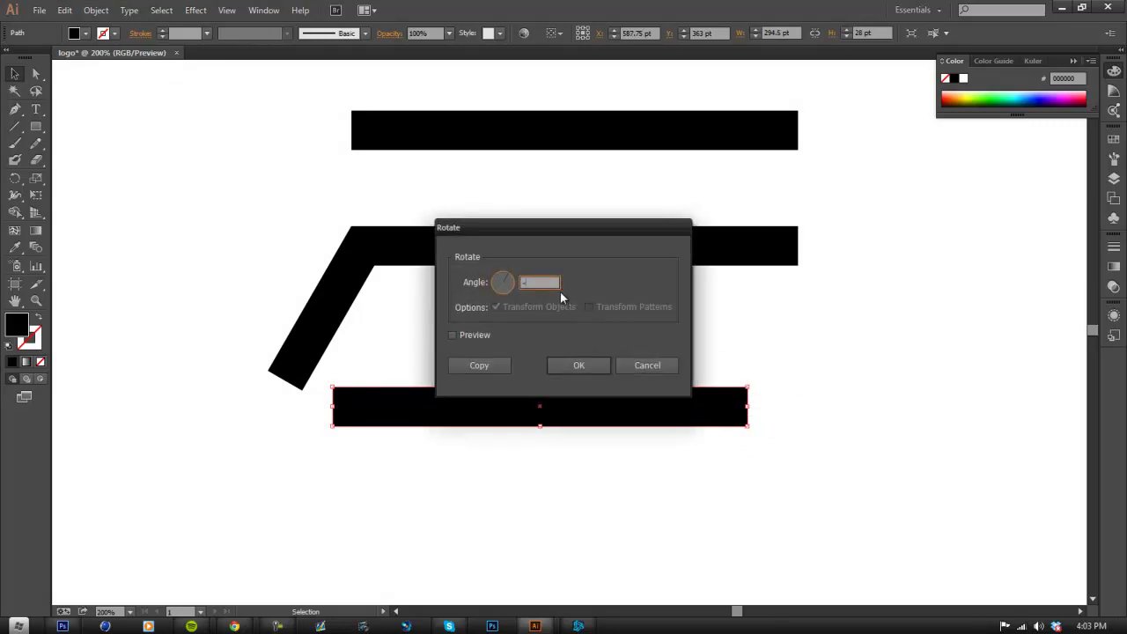
left_click(564, 365)
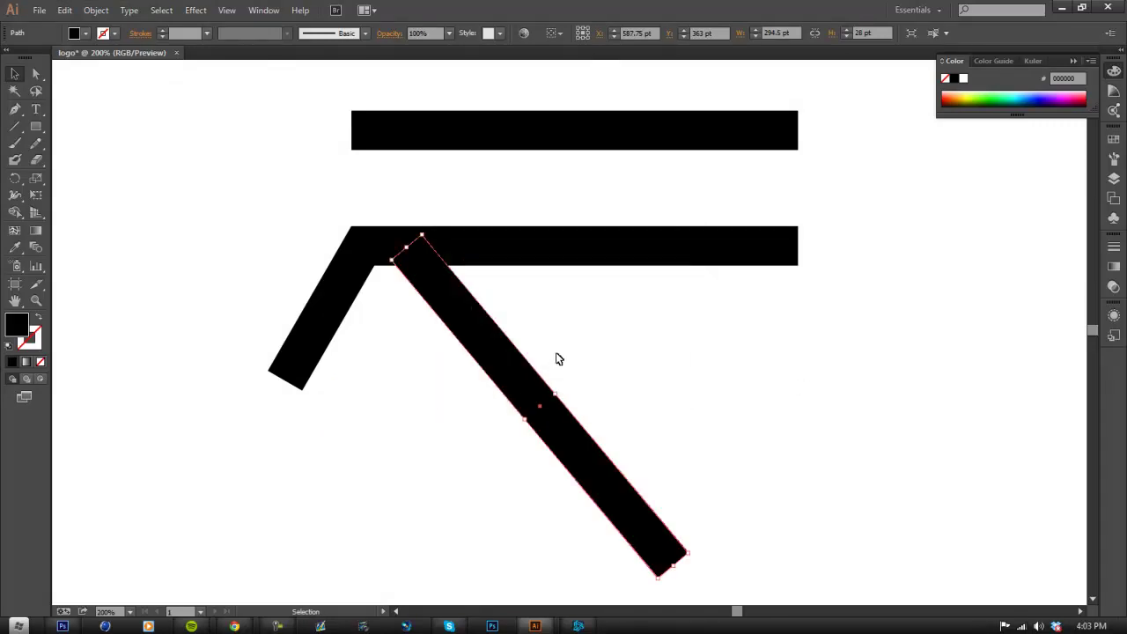
- Join the upper end of the rotated bar to the lower end of the short slanted bar so their outer corners coincide
left_click_drag(539, 394, 407, 491)
scroll(406, 489, "down", 3)
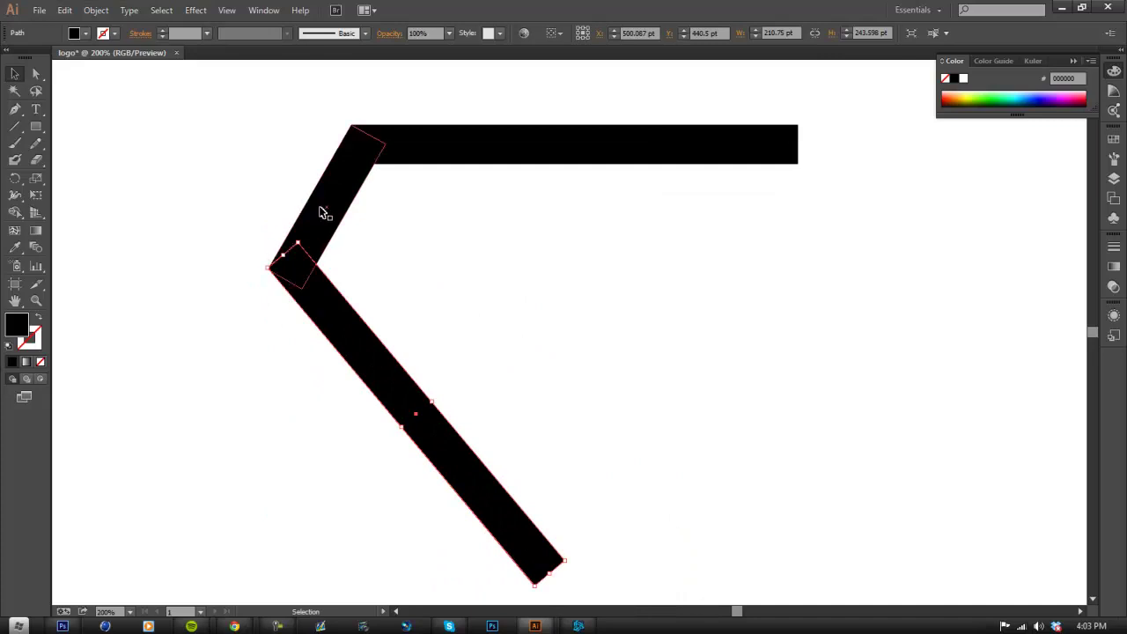
scroll(275, 251, "up", 5)
left_click_drag(353, 456, 352, 467)
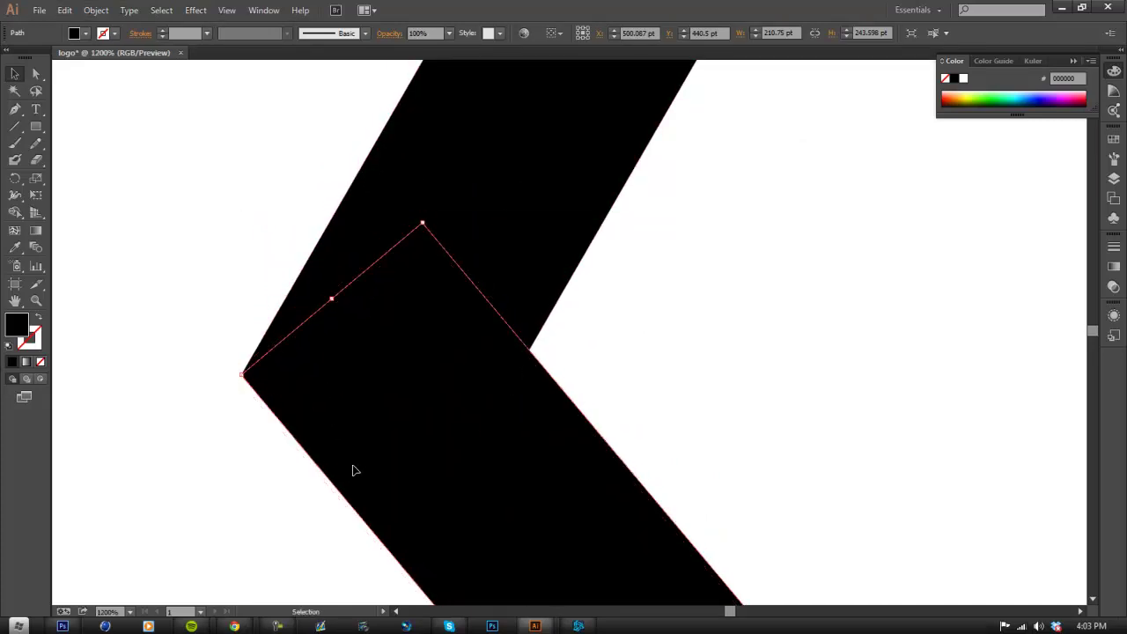
left_click(144, 365)
scroll(558, 272, "down", 5)
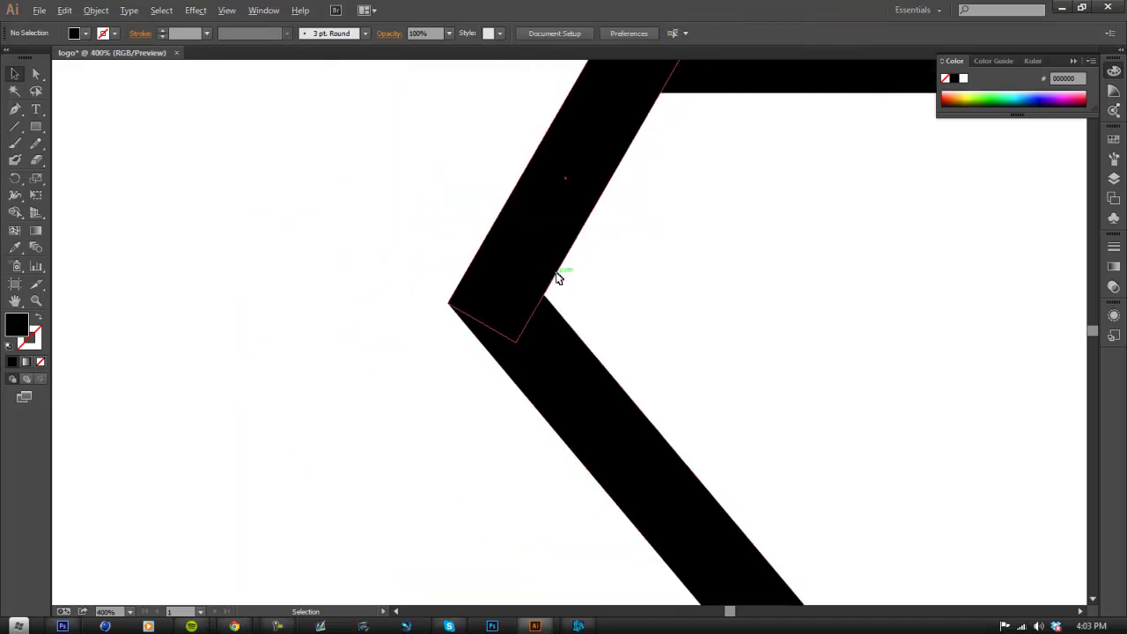
scroll(670, 326, "down", 3)
scroll(895, 359, "up", 2)
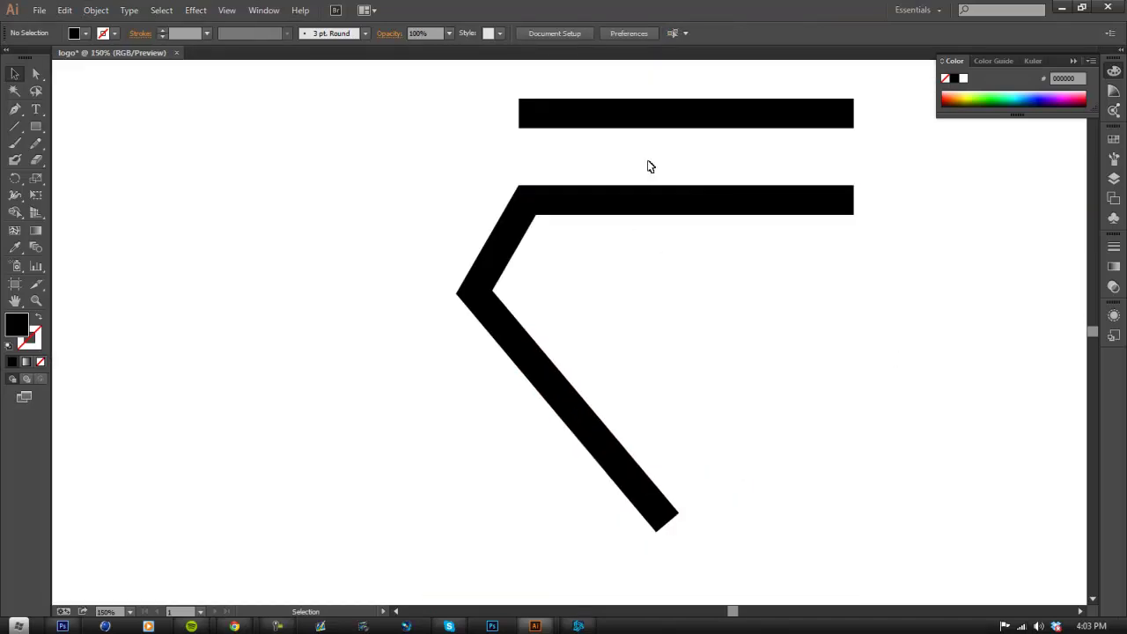
left_click(277, 626)
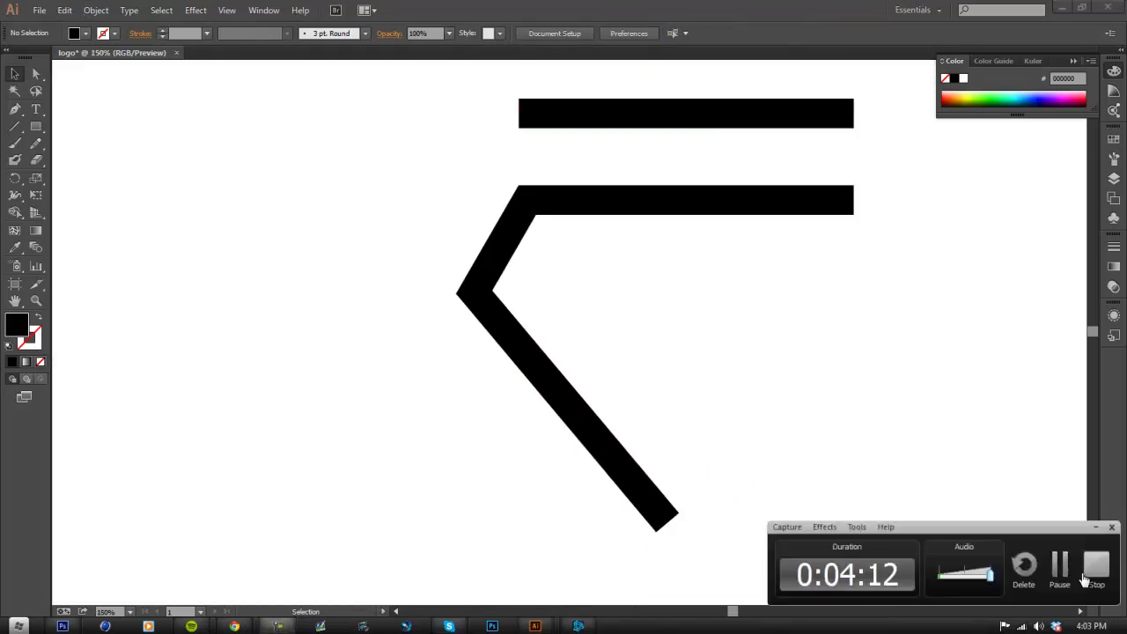
left_click(1085, 576)
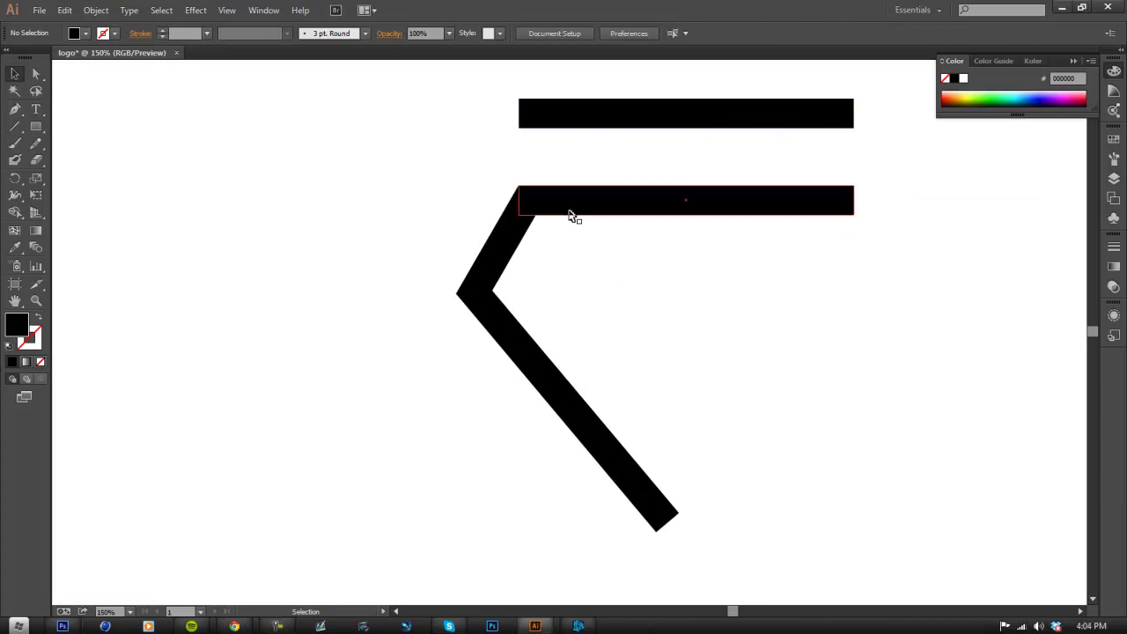
- Move the spare horizontal bar away from the logo shape to the upper left of the artboard
left_click_drag(596, 111, 247, 112)
left_click_drag(377, 125, 328, 105)
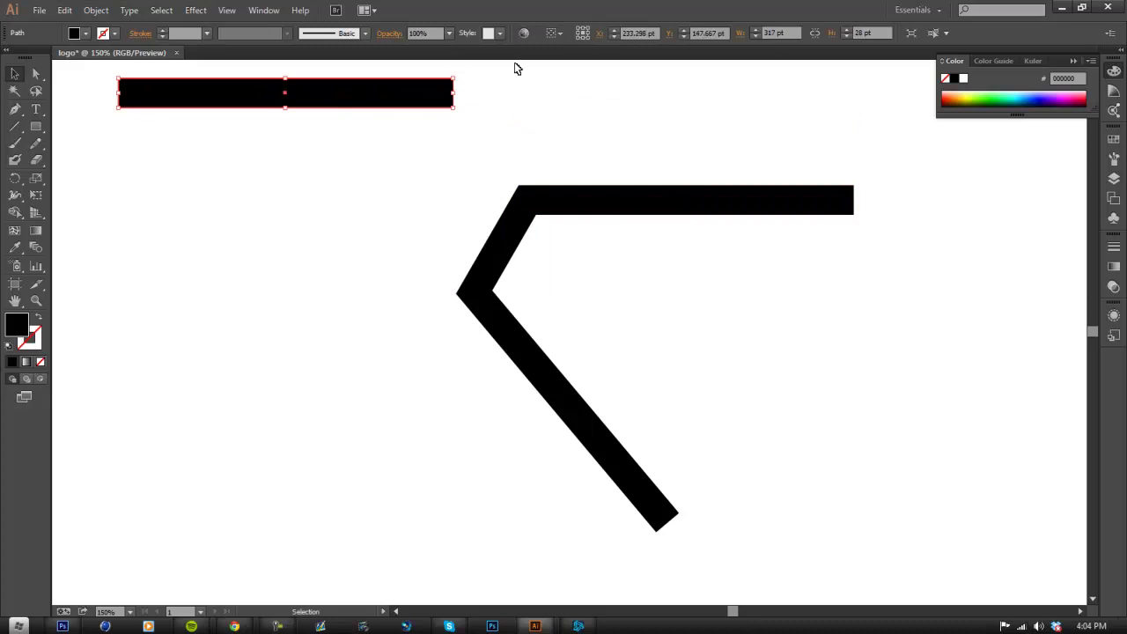
- List the paths inside Layer 2 and toggle the spare bar's visibility off and on to identify it
left_click(1114, 180)
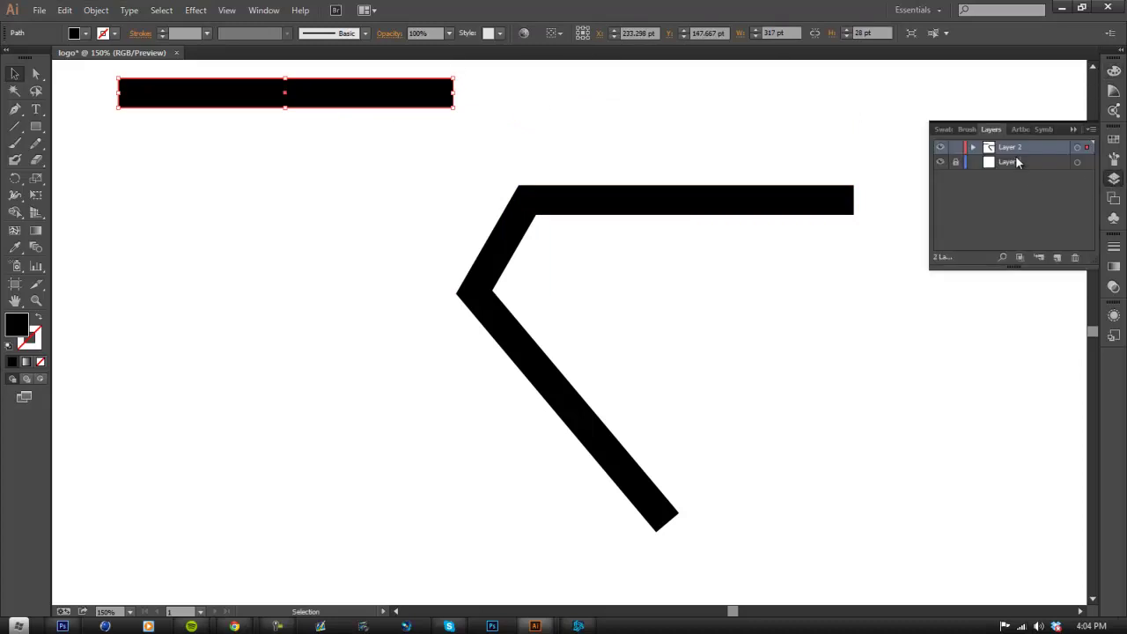
left_click(973, 148)
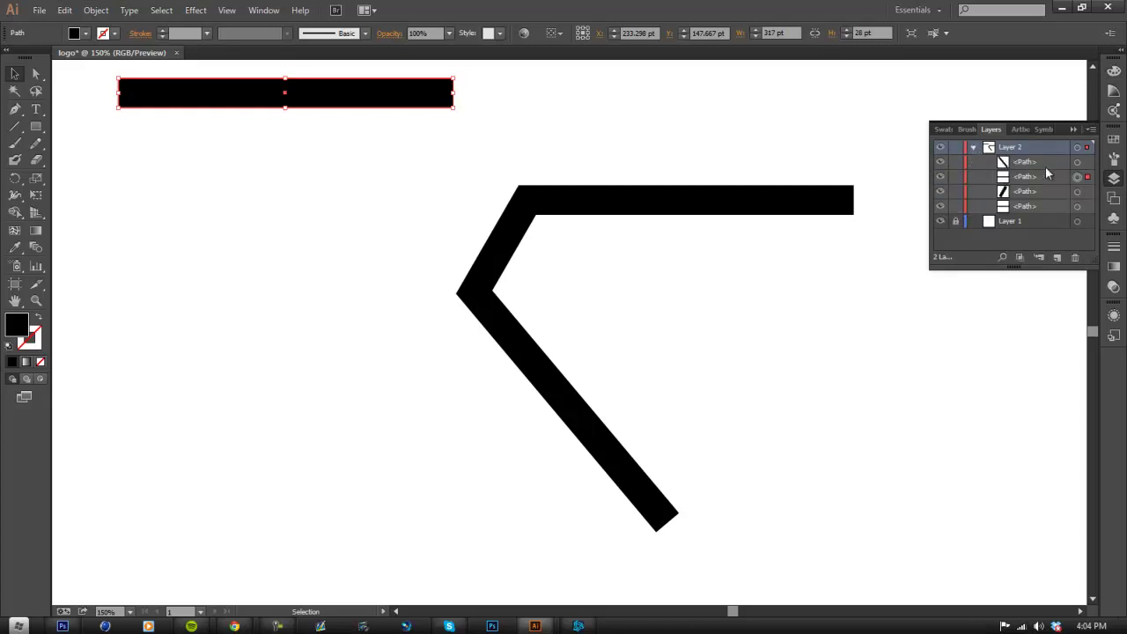
double_click(940, 177)
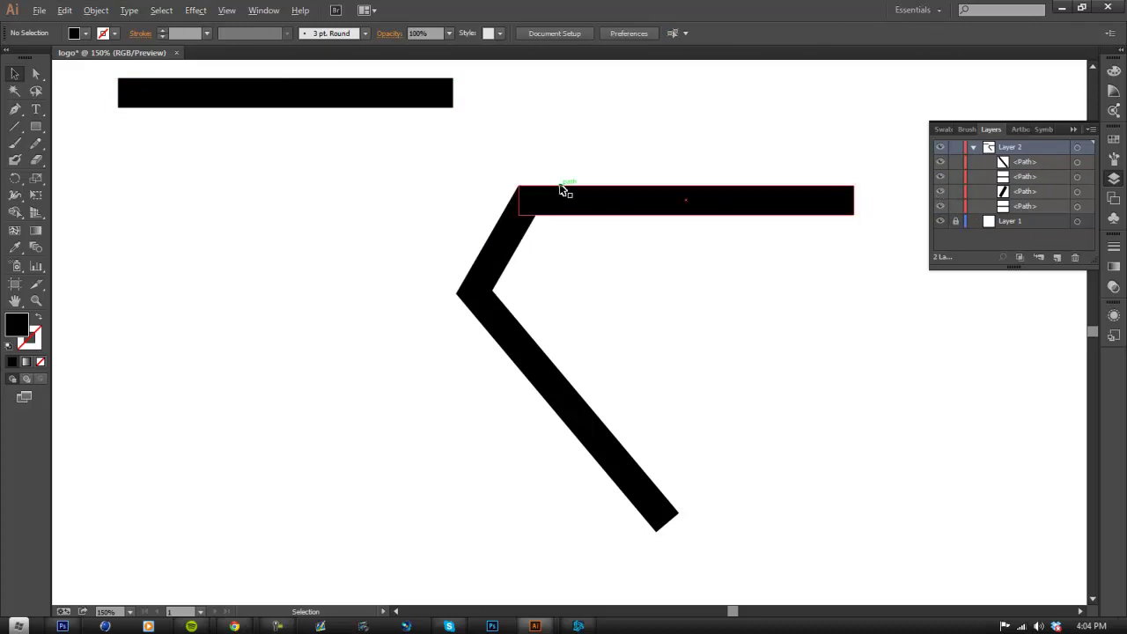
- Draw a black circle about 9 pt in diameter just inside the corner between the horizontal and short slanted bars
scroll(563, 185, "up", 2)
scroll(499, 247, "up", 2)
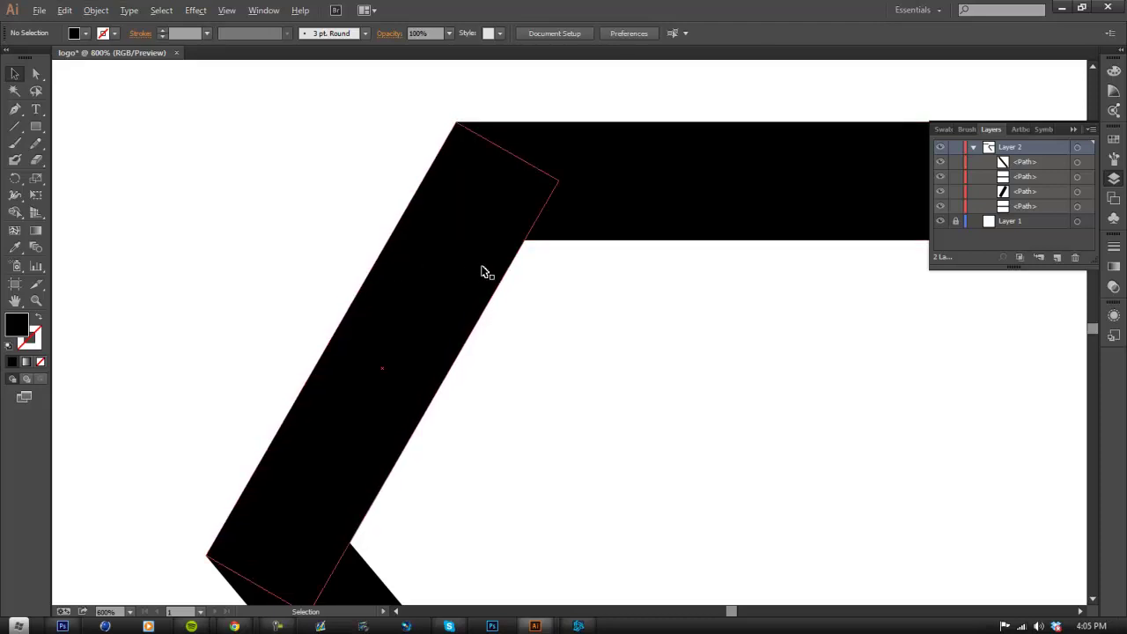
scroll(449, 282, "up", 1)
left_click(44, 125)
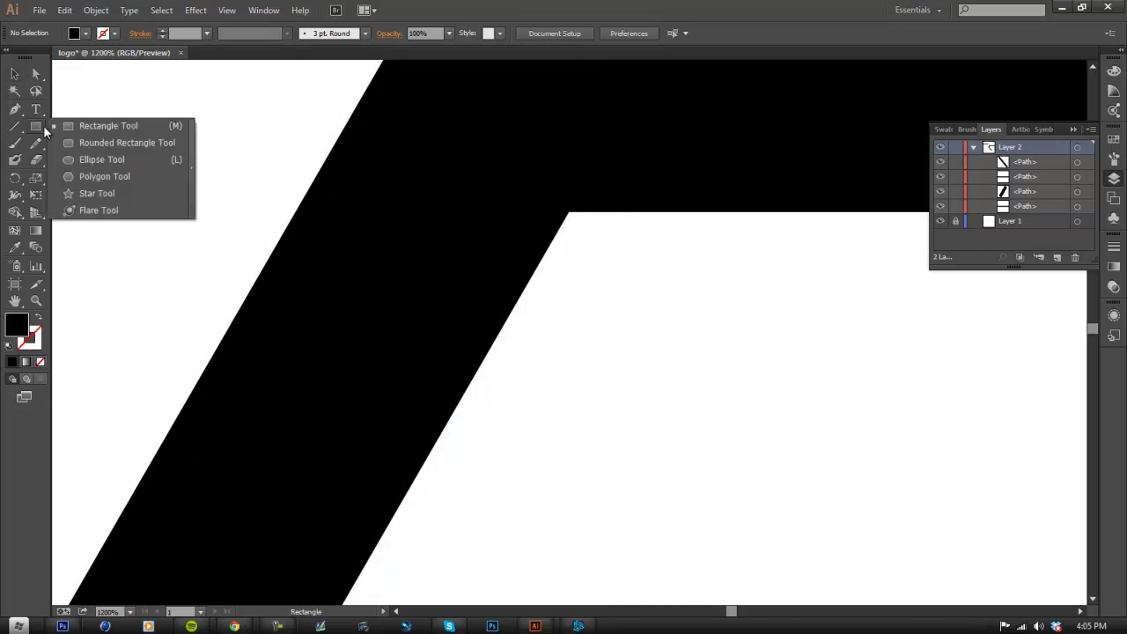
left_click(68, 158)
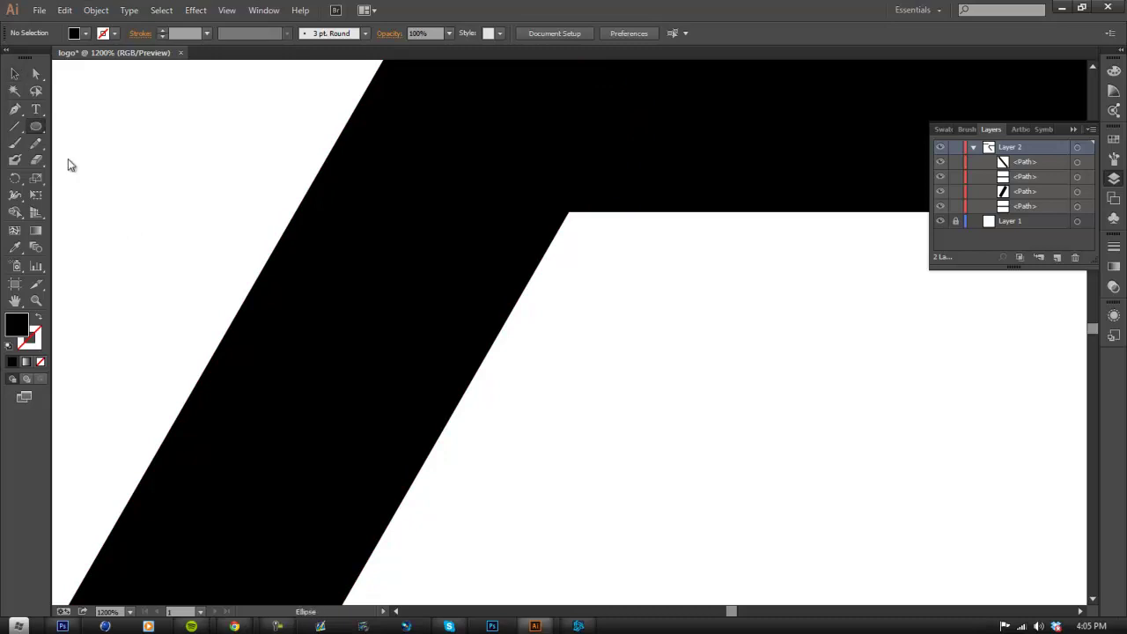
left_click_drag(589, 266, 657, 343)
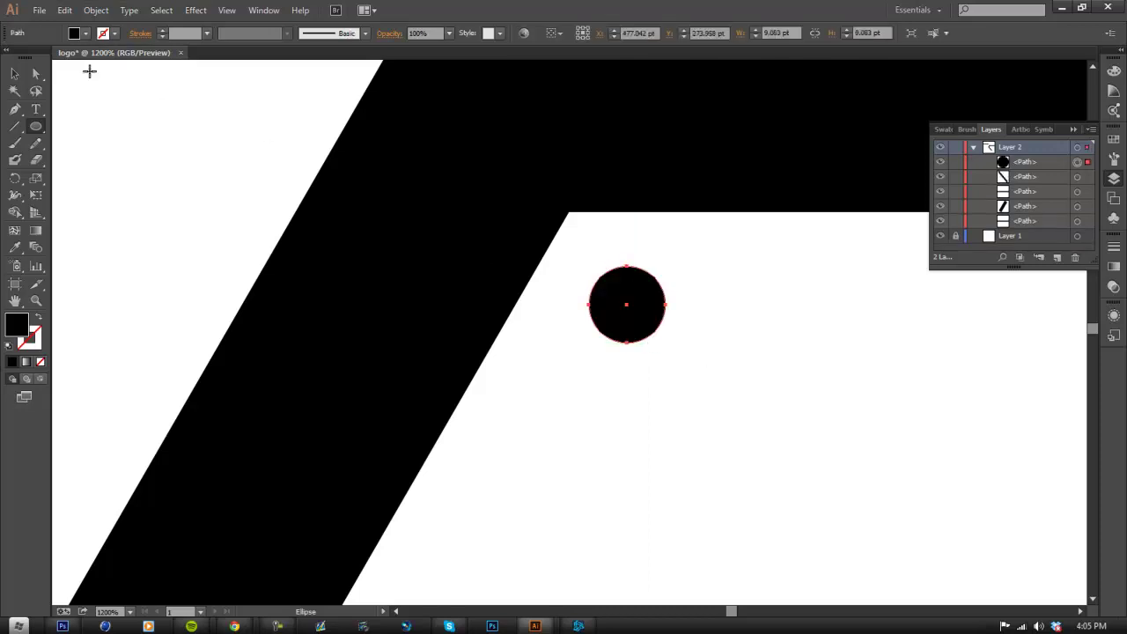
- Enlarge the black circle to about 11.25 pt in diameter and place it against the horizontal bar's lower edge
left_click(16, 73)
left_click_drag(612, 292, 585, 252)
left_click_drag(641, 227, 671, 217)
left_click_drag(612, 255, 646, 282)
scroll(541, 196, "up", 3)
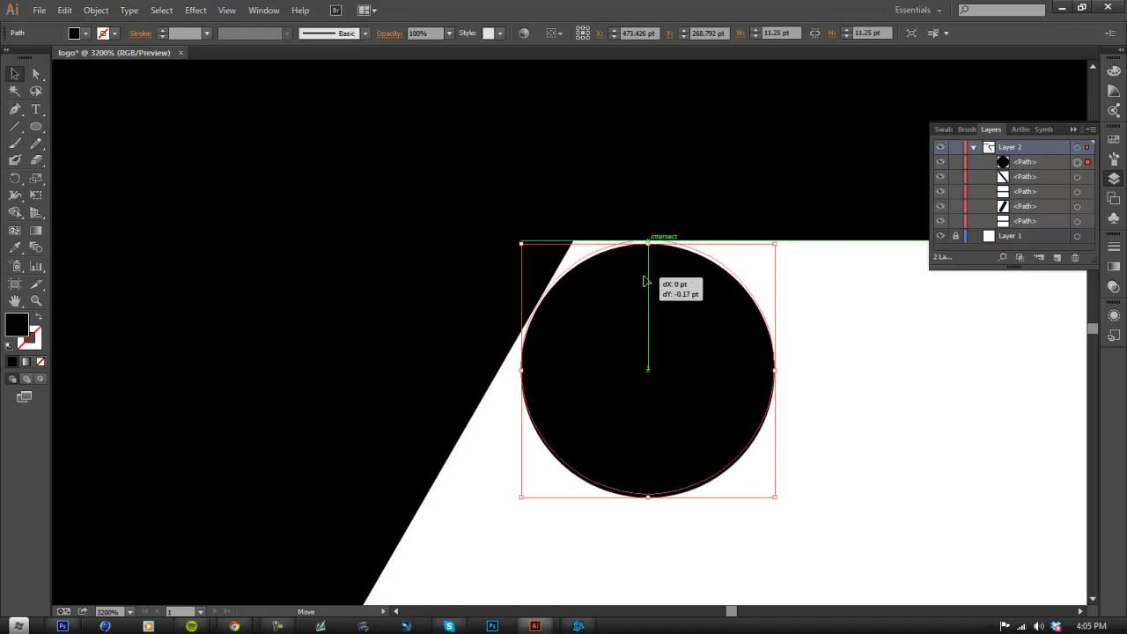
left_click_drag(643, 282, 643, 281)
left_click(820, 325)
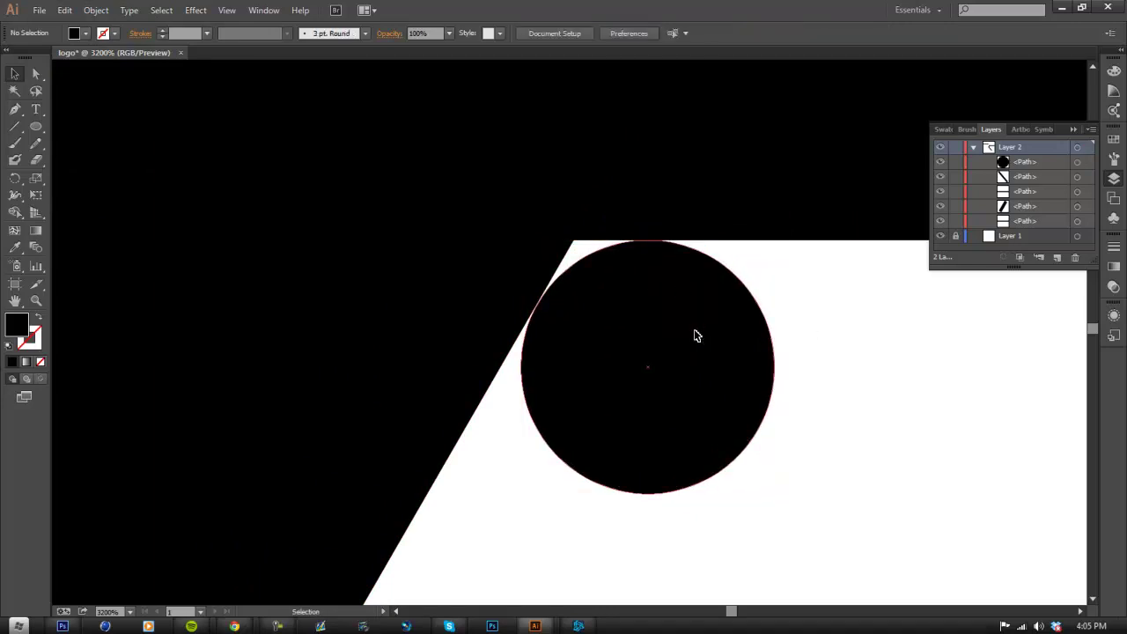
- Fine-tune the circle's position so it touches both the horizontal and the short slanted bar at their inner corner
left_click_drag(696, 336, 692, 329)
left_click(921, 340)
scroll(701, 318, "up", 2)
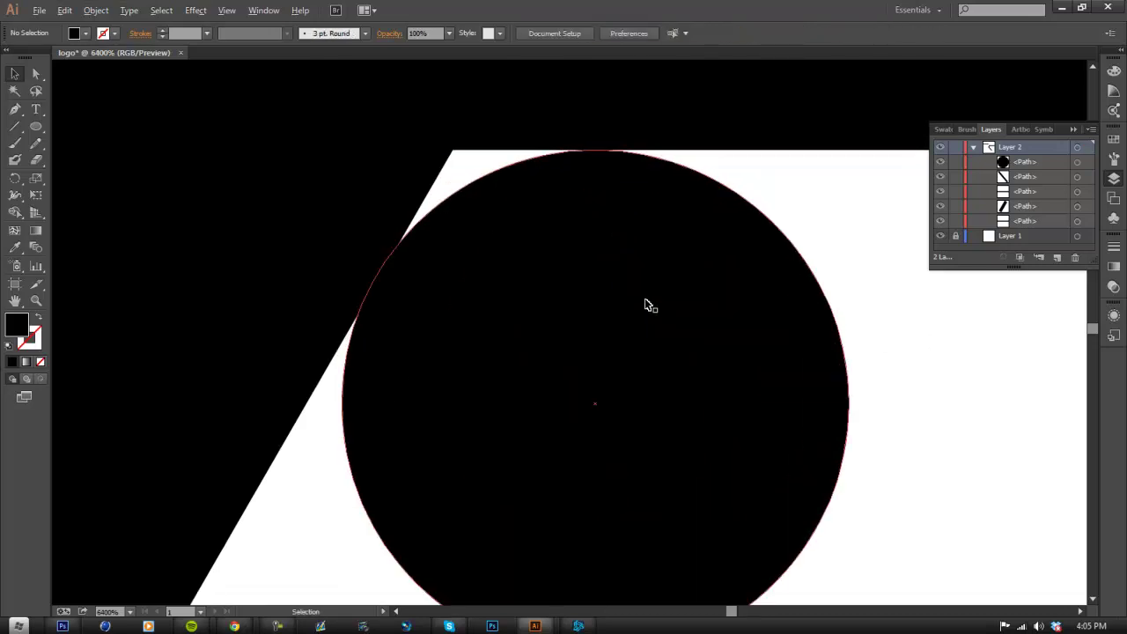
left_click_drag(644, 297, 652, 297)
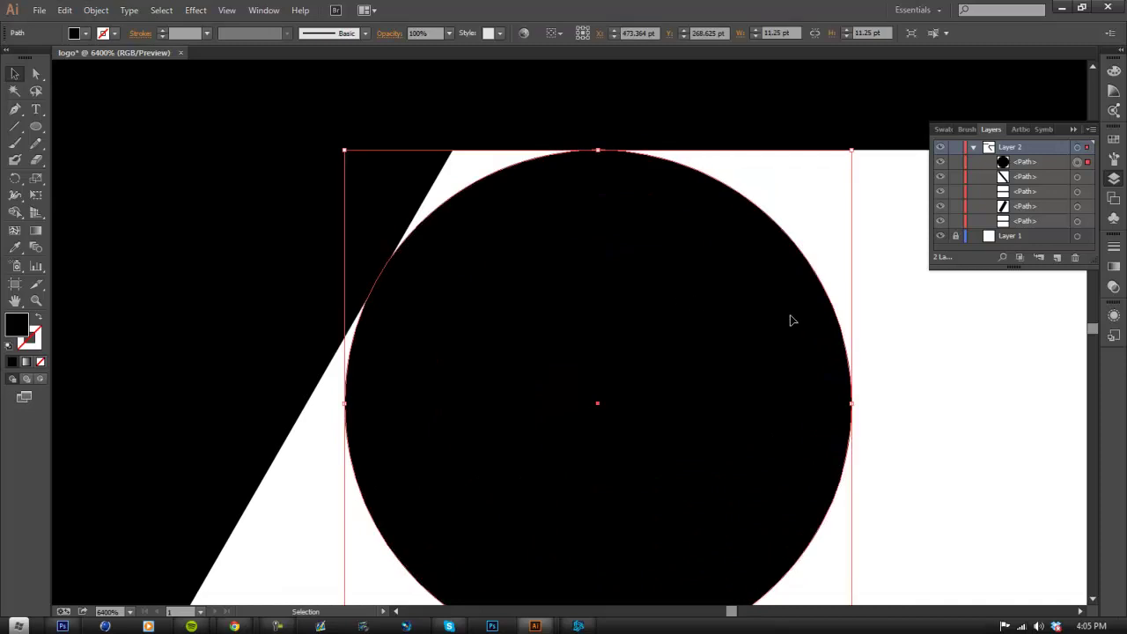
left_click(916, 344)
scroll(863, 360, "down", 2)
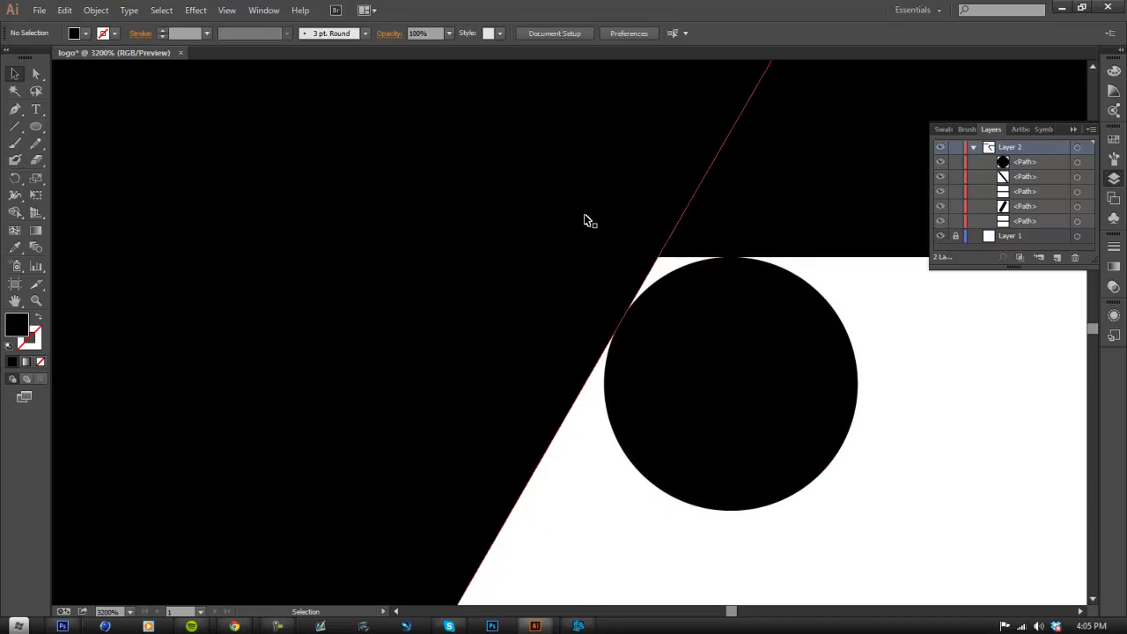
left_click_drag(531, 187, 655, 264)
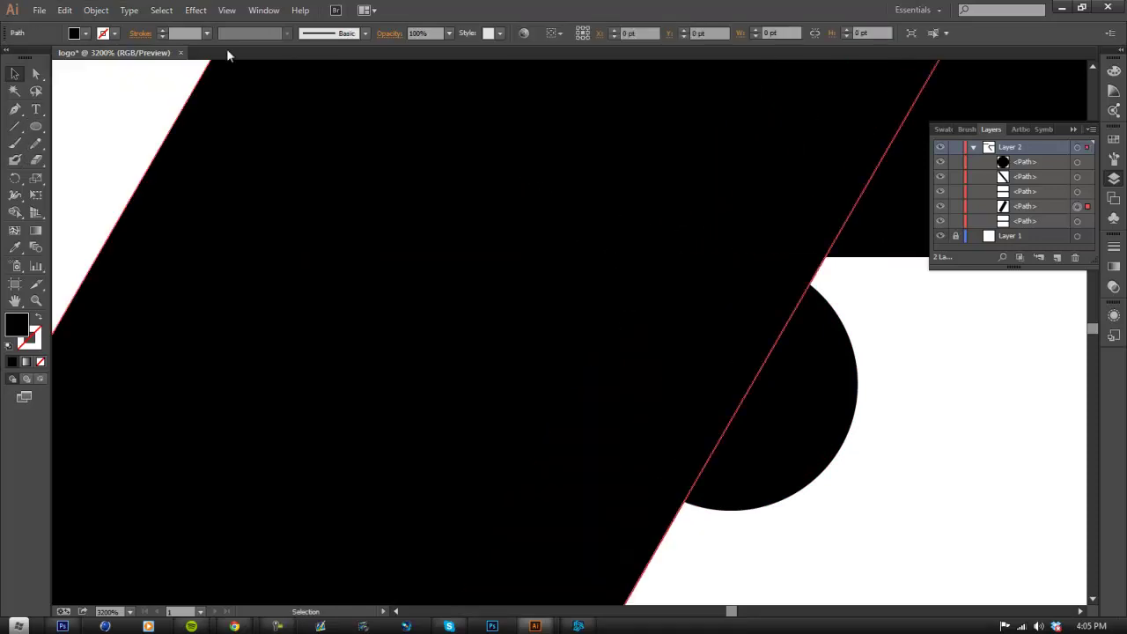
left_click(64, 10)
left_click(81, 27)
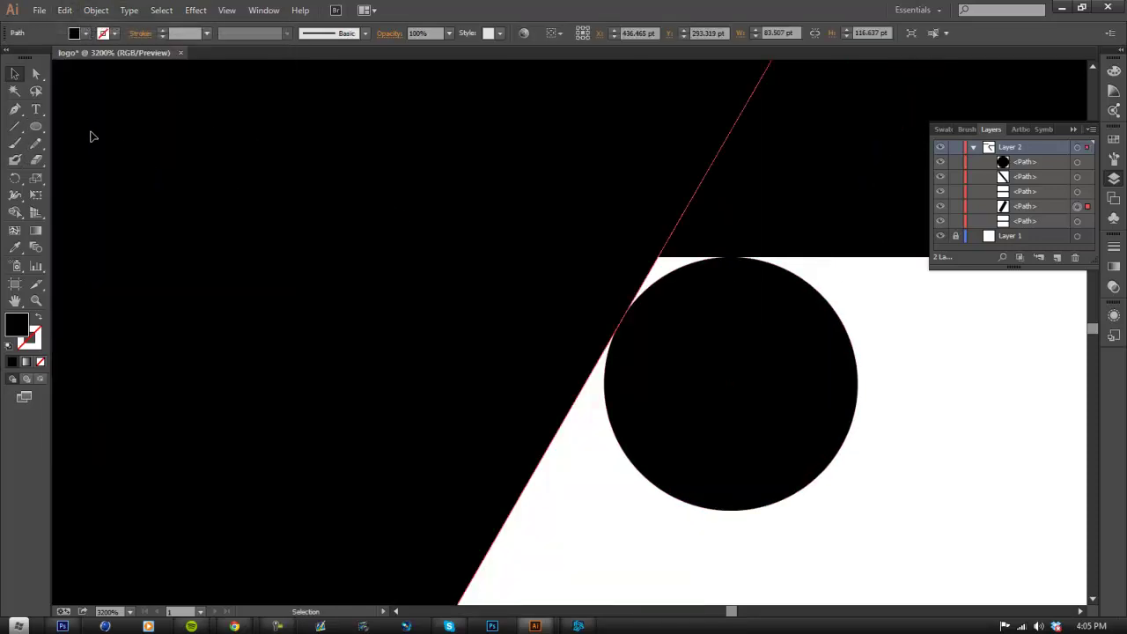
- Draw a second circle about 9 pt in diameter over the inner corner, overlapping the larger circle and covering the gap
left_click(36, 126)
left_click_drag(527, 166, 729, 321)
key("v")
left_click_drag(555, 296, 563, 256)
left_click_drag(656, 289, 666, 290)
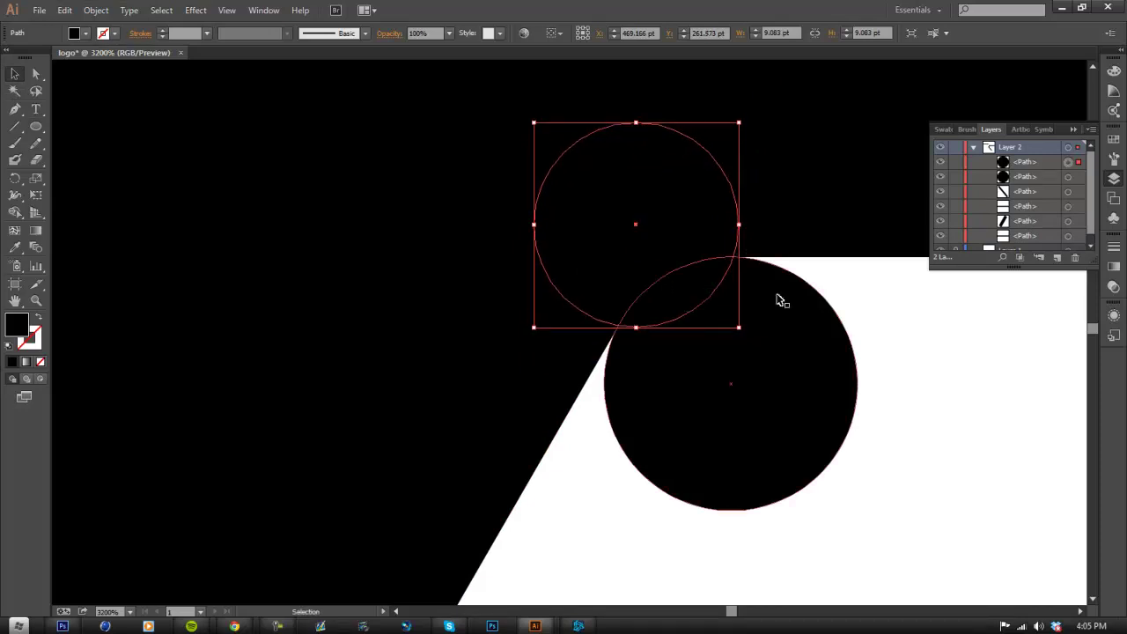
key("ctrl+shift+a")
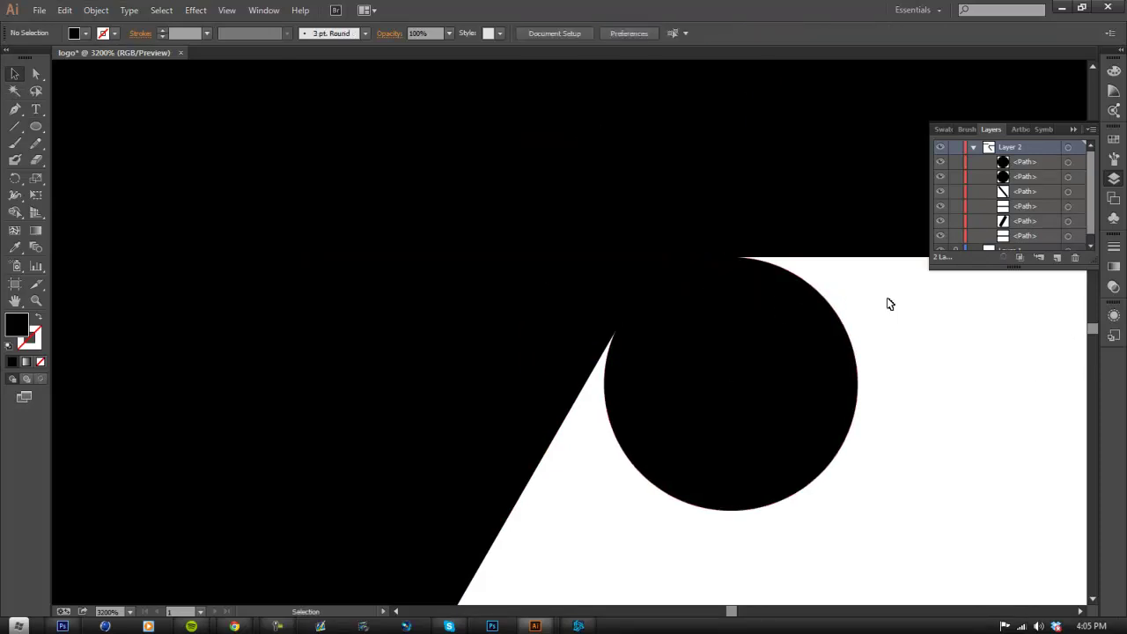
- Bring the larger circle in front of the smaller one, select both circles and display the Pathfinder options
left_click(768, 348)
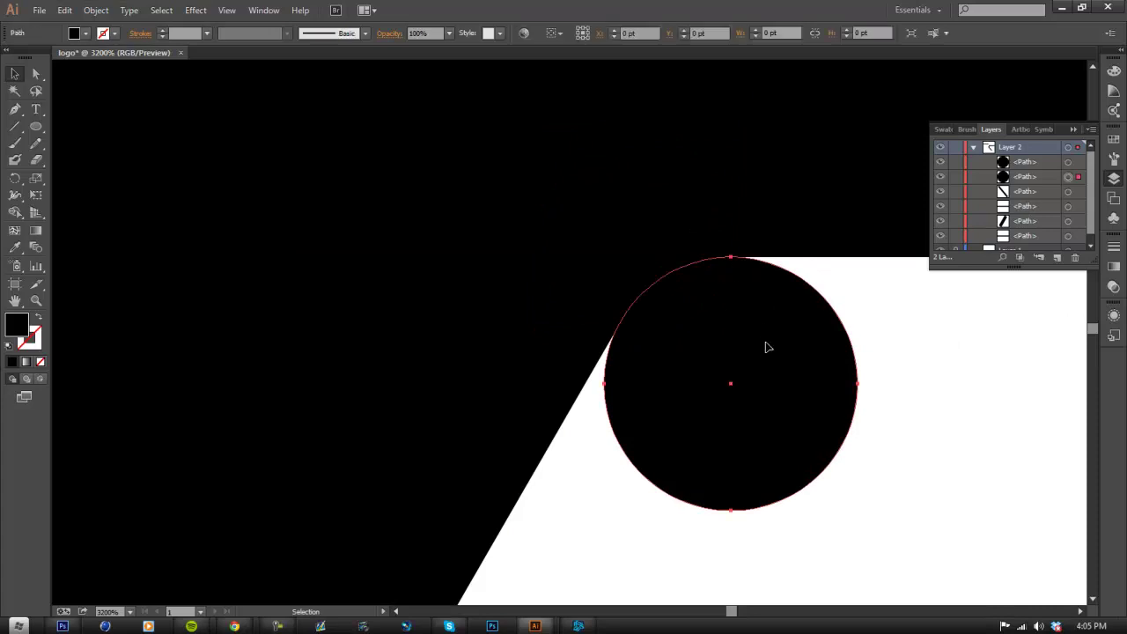
left_click(1037, 162)
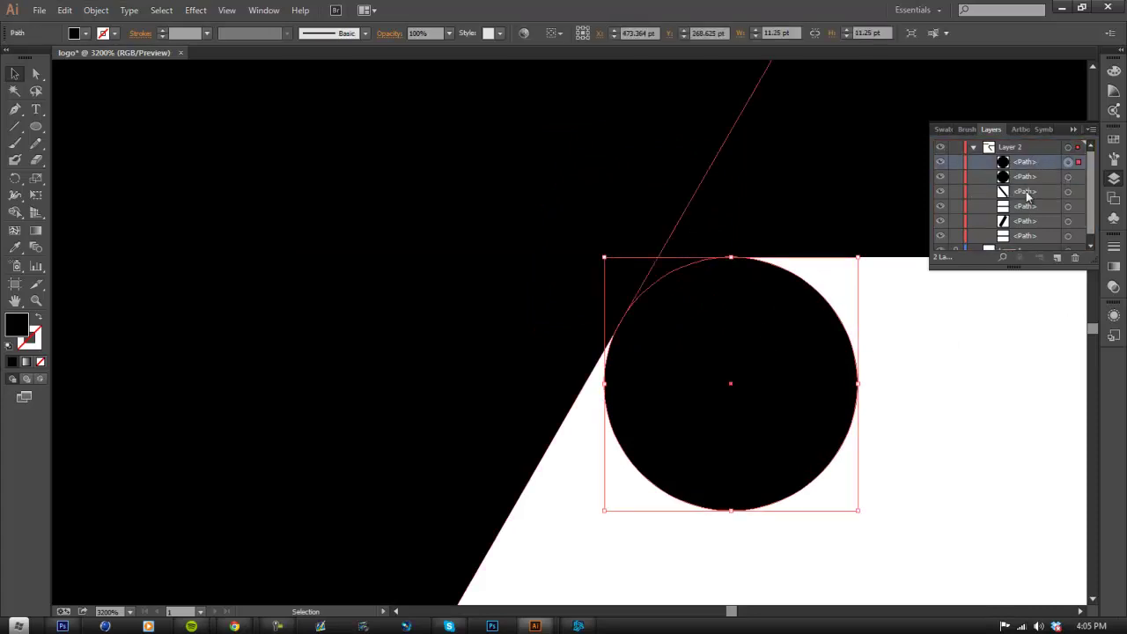
left_click(615, 233, "shift")
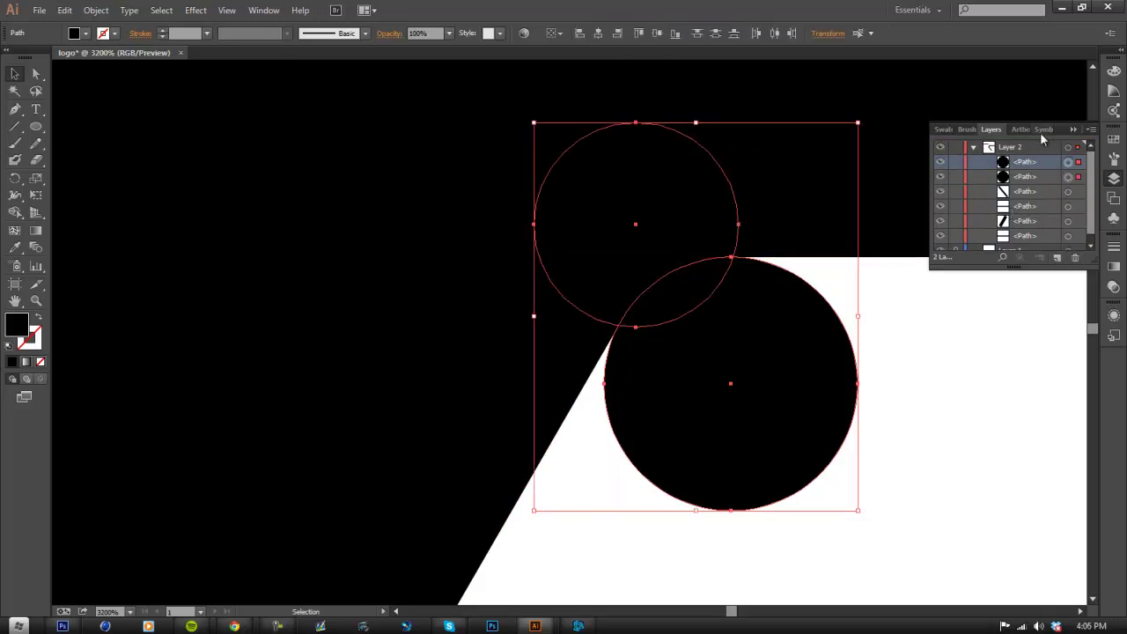
left_click(264, 9)
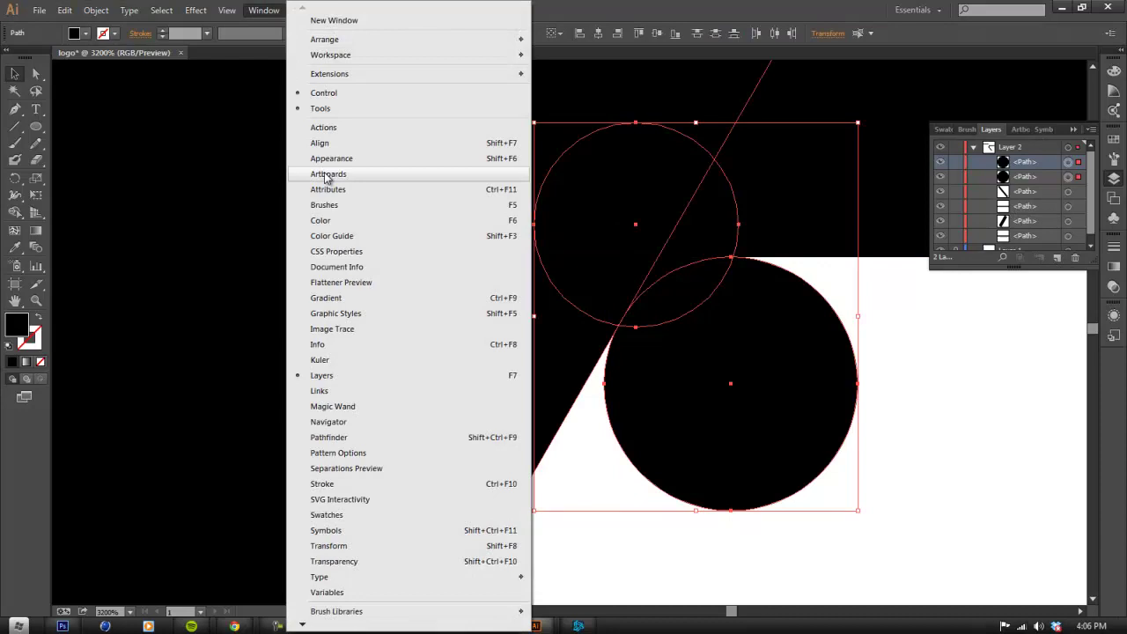
left_click(328, 437)
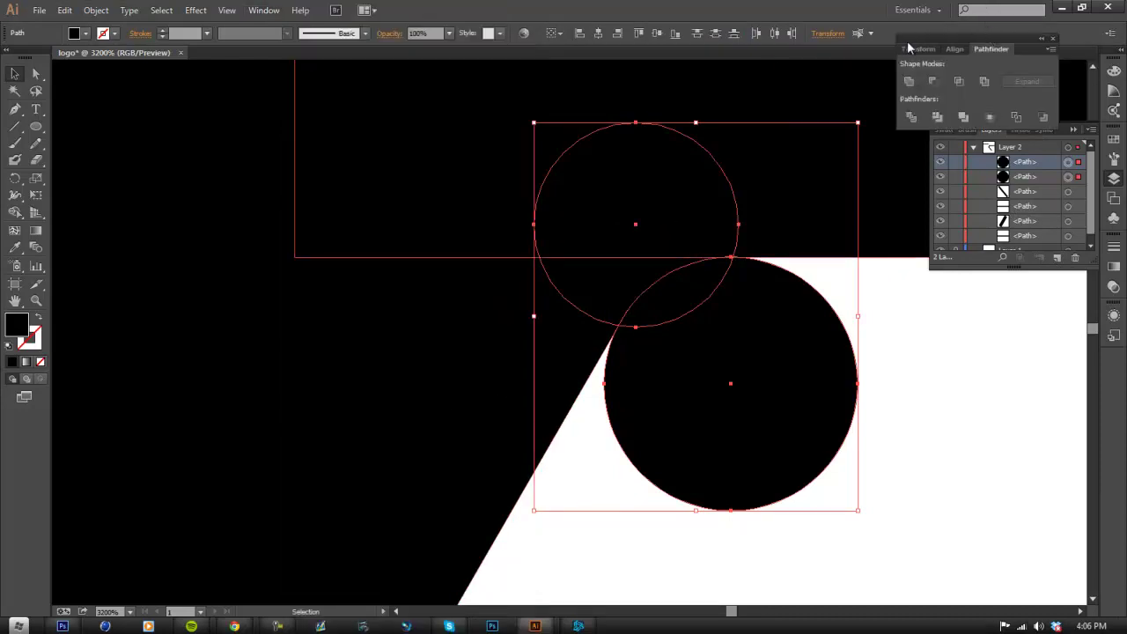
left_click_drag(907, 40, 868, 45)
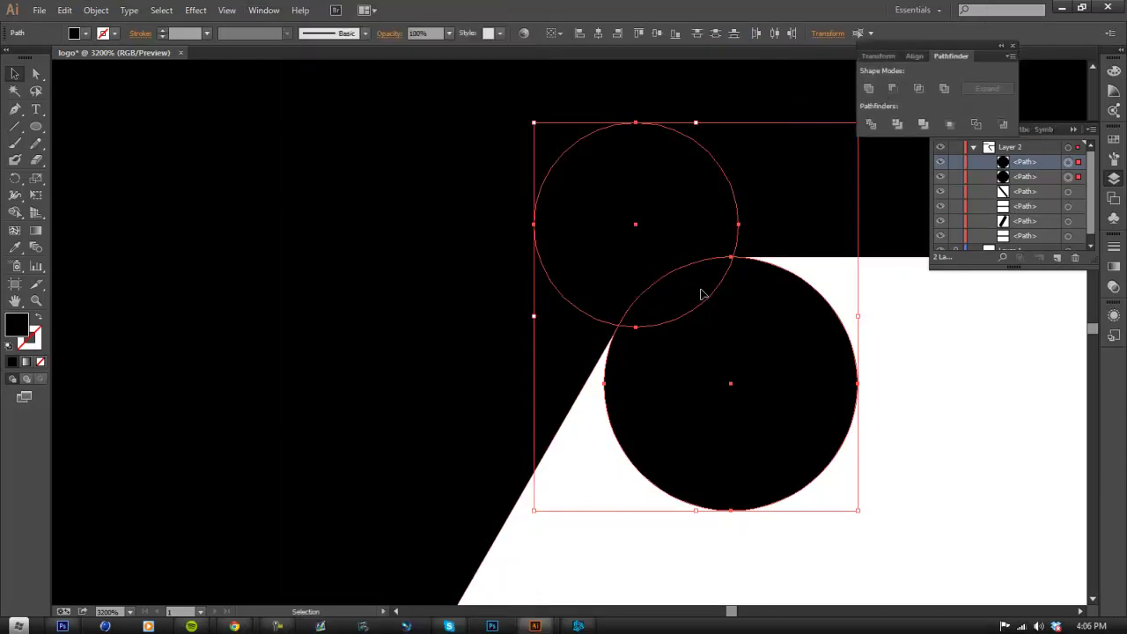
- Try subtracting the larger circle from the smaller one with Minus Front, and undo the subtraction
left_click(892, 90)
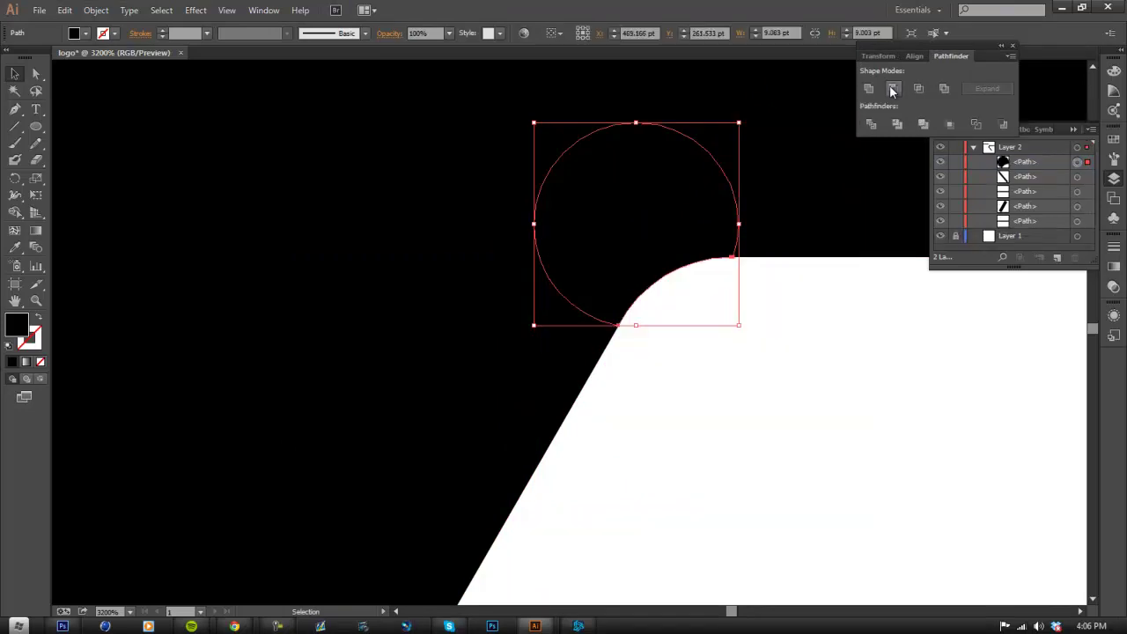
left_click(861, 349)
scroll(861, 349, "down", 4)
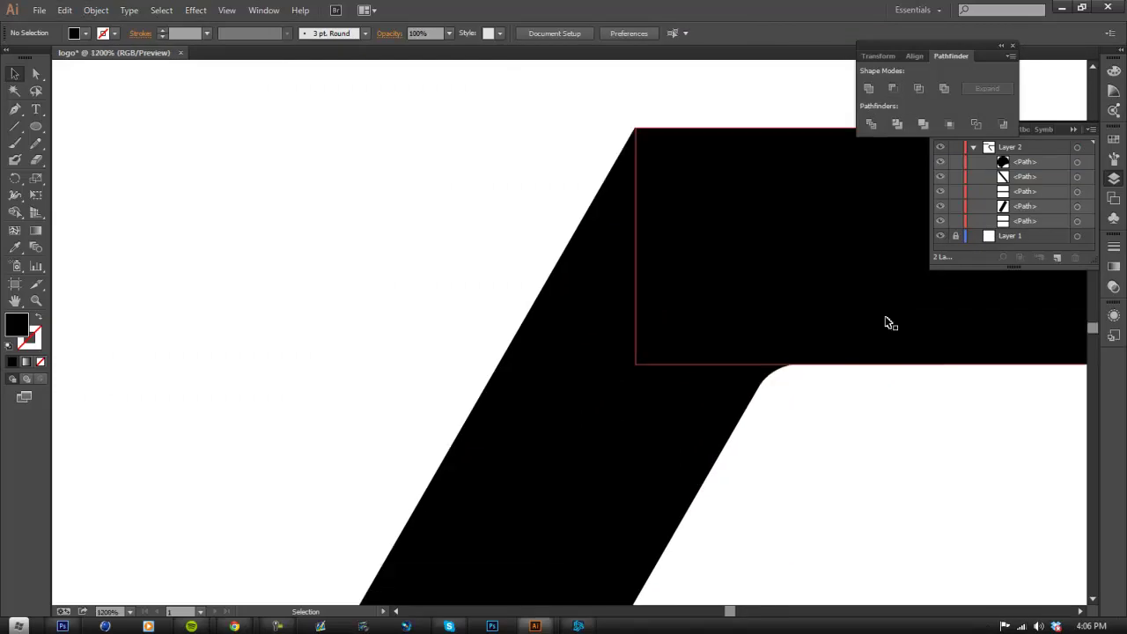
scroll(880, 319, "up", 4)
left_click(64, 9)
left_click(80, 32)
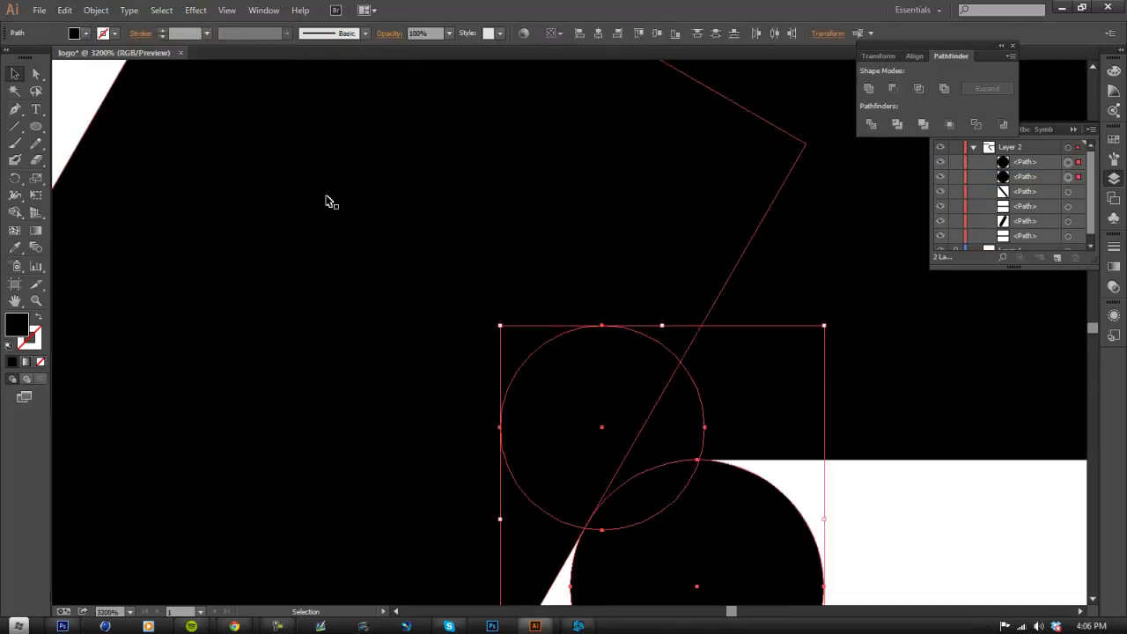
- Duplicate the 11.25 pt circle beside the original and hide the copy
scroll(849, 470, "down", 2)
left_click(848, 471)
left_click(767, 440)
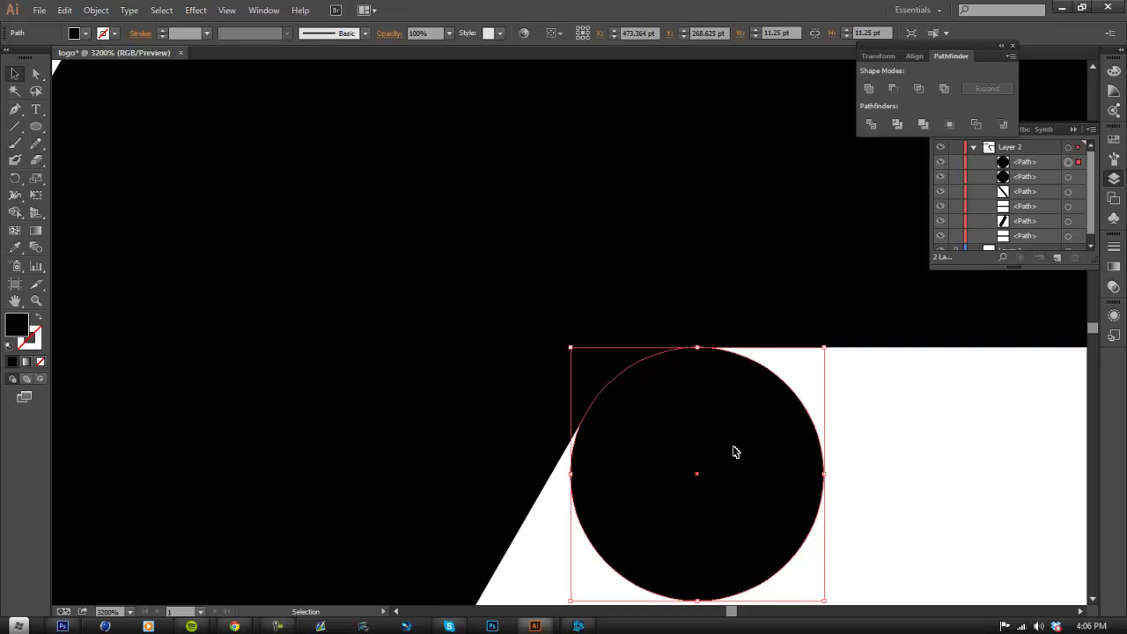
left_click_drag(736, 452, 974, 460)
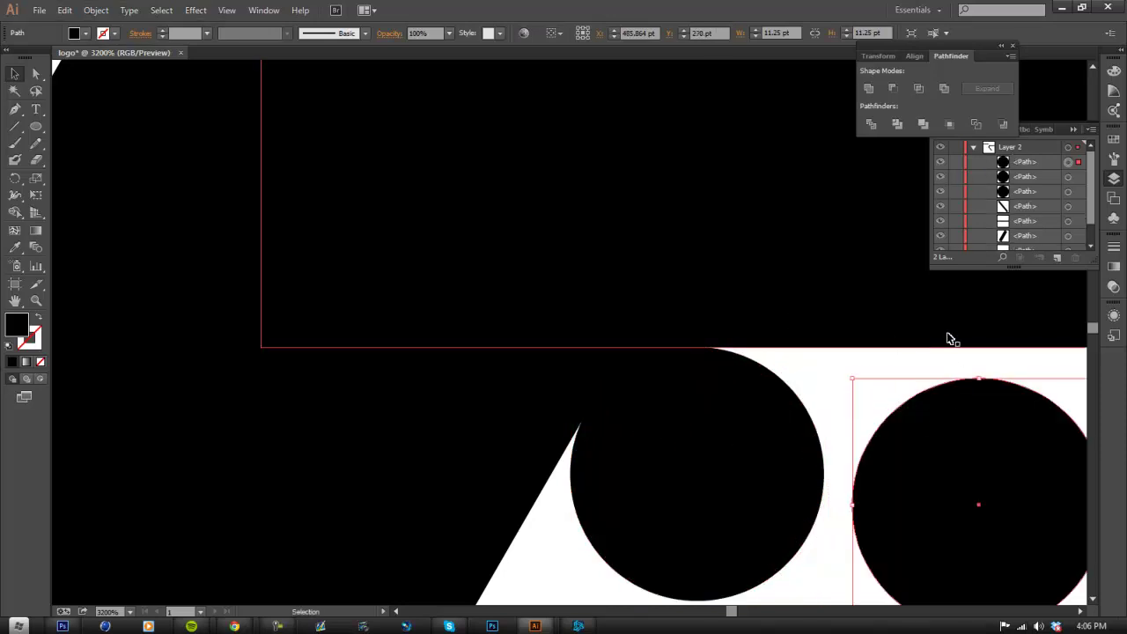
left_click(940, 162)
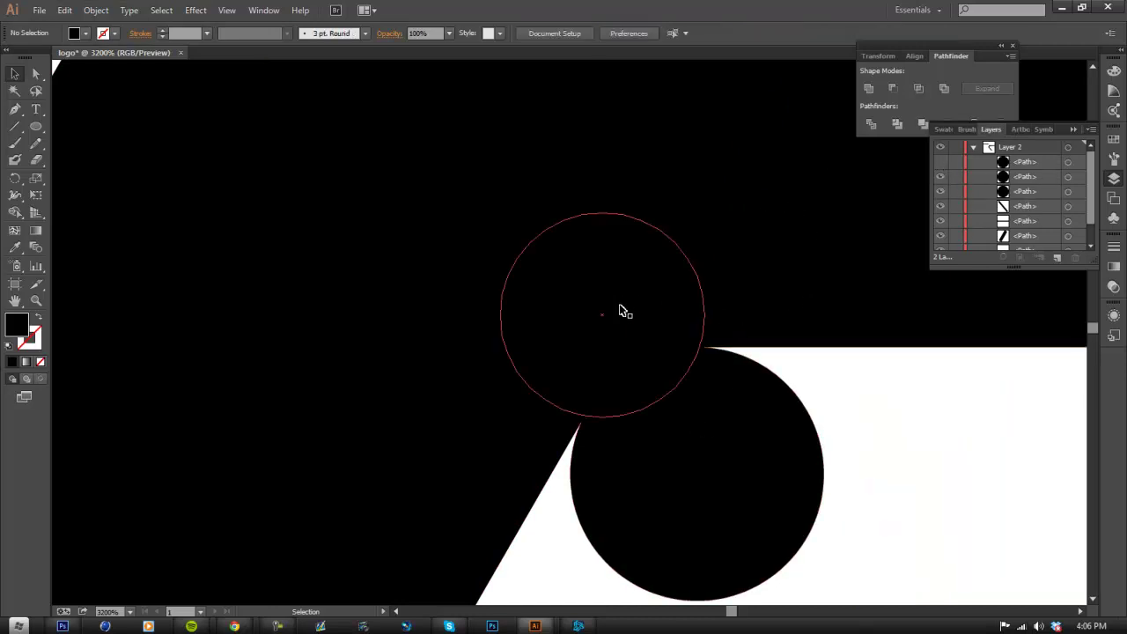
- Subtract the larger circle from the smaller one with Minus Front to round the logo's inner corner
left_click(676, 368)
left_click(642, 302, "shift")
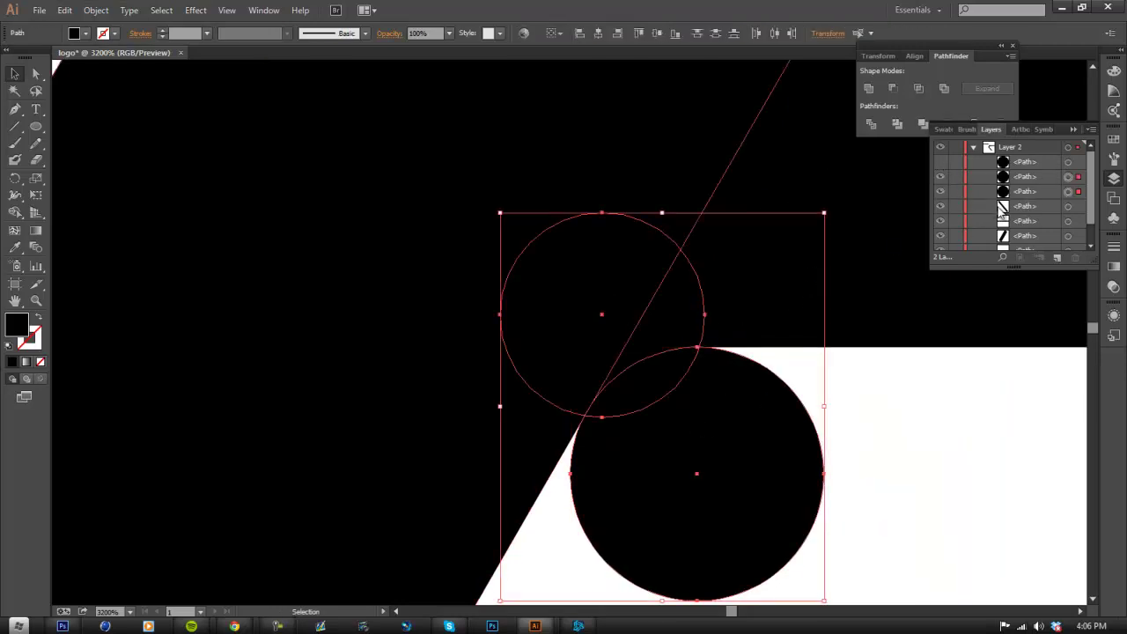
left_click(895, 88)
left_click(878, 380)
scroll(732, 382, "down", 4)
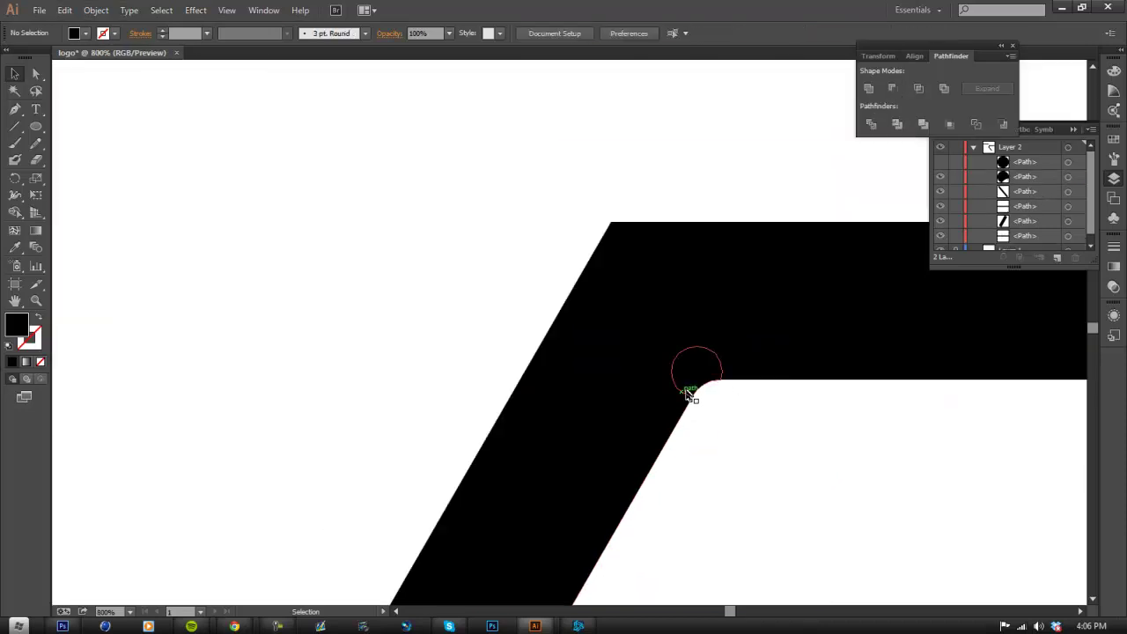
- Copy the cut circle to the outer corner of the two bars, aligning its concave arc with both outer edges
scroll(883, 447, "down", 3)
scroll(672, 306, "up", 4)
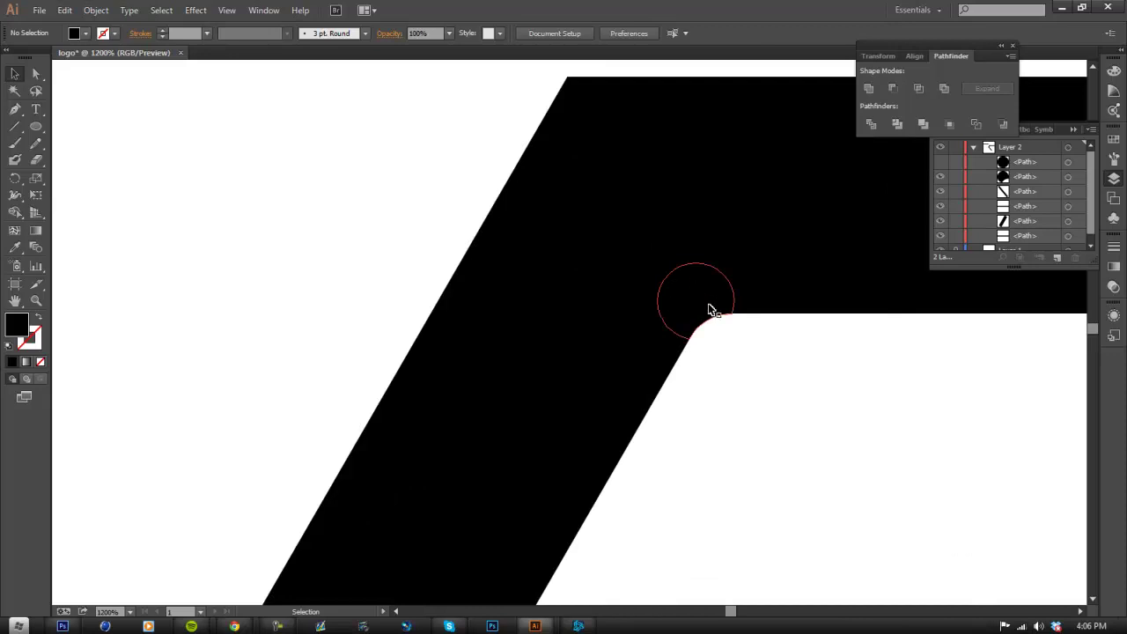
scroll(700, 304, "up", 2)
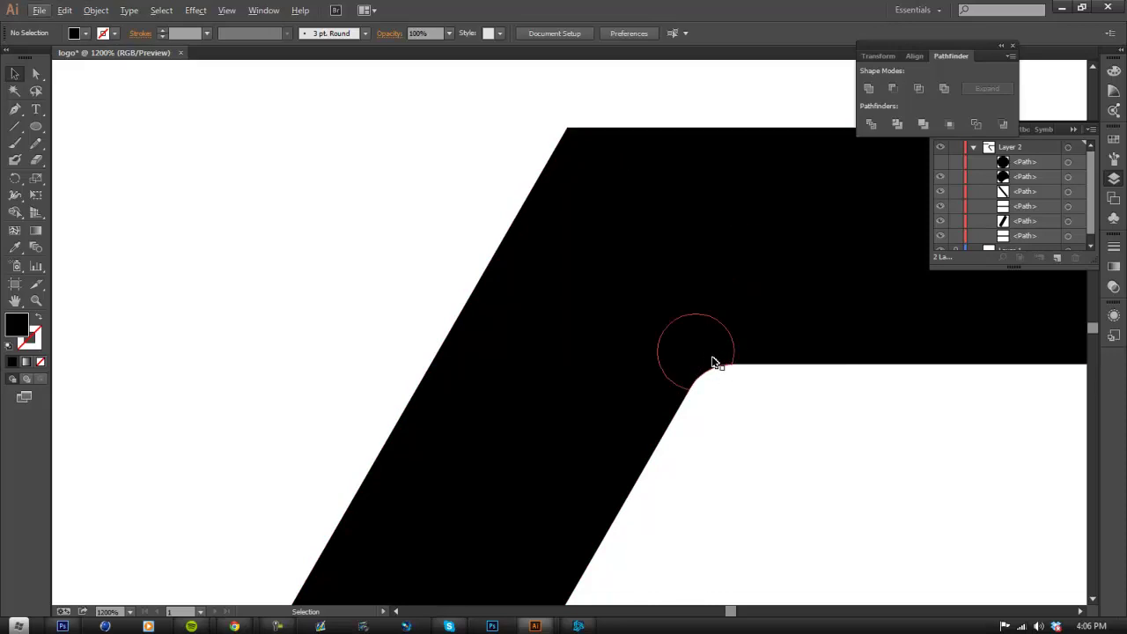
left_click_drag(716, 363, 482, 162)
scroll(488, 216, "up", 2)
left_click_drag(485, 224, 579, 216)
scroll(578, 216, "up", 3)
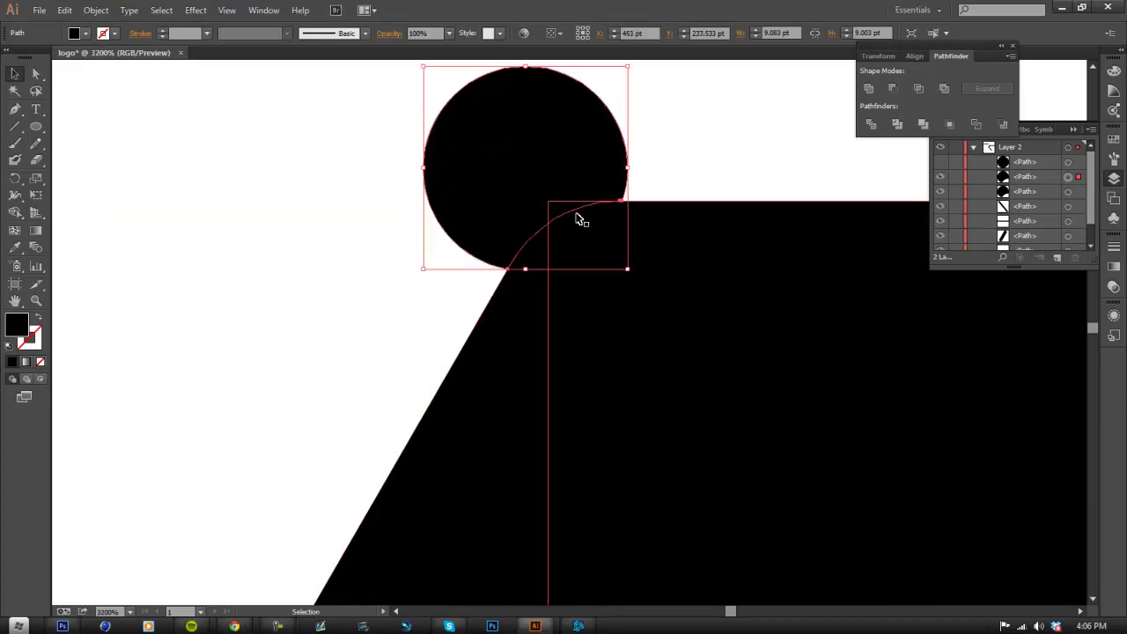
left_click(721, 176)
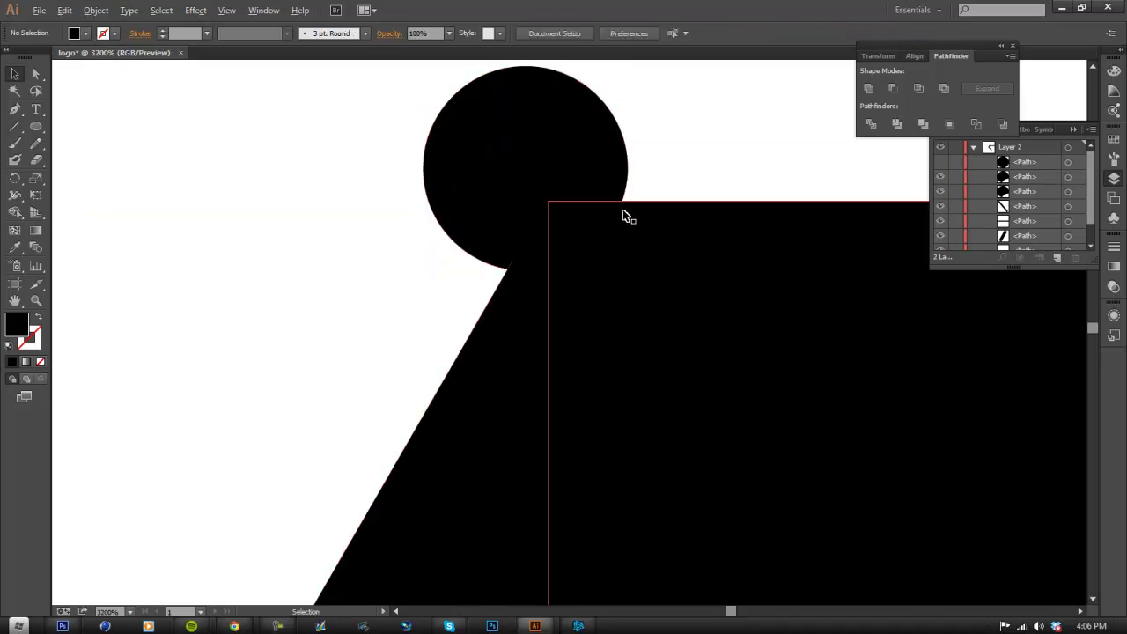
- Merge the short slanted bar and the horizontal bar into one shape with the Shape Builder tool
scroll(621, 211, "down", 3)
scroll(618, 208, "down", 3)
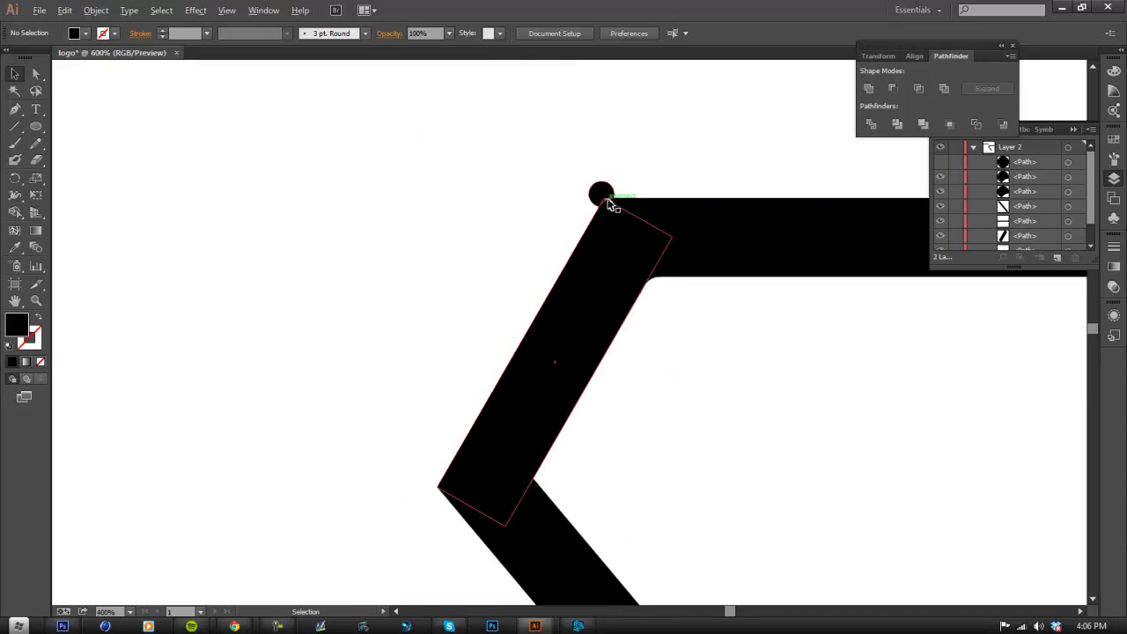
scroll(608, 202, "up", 3)
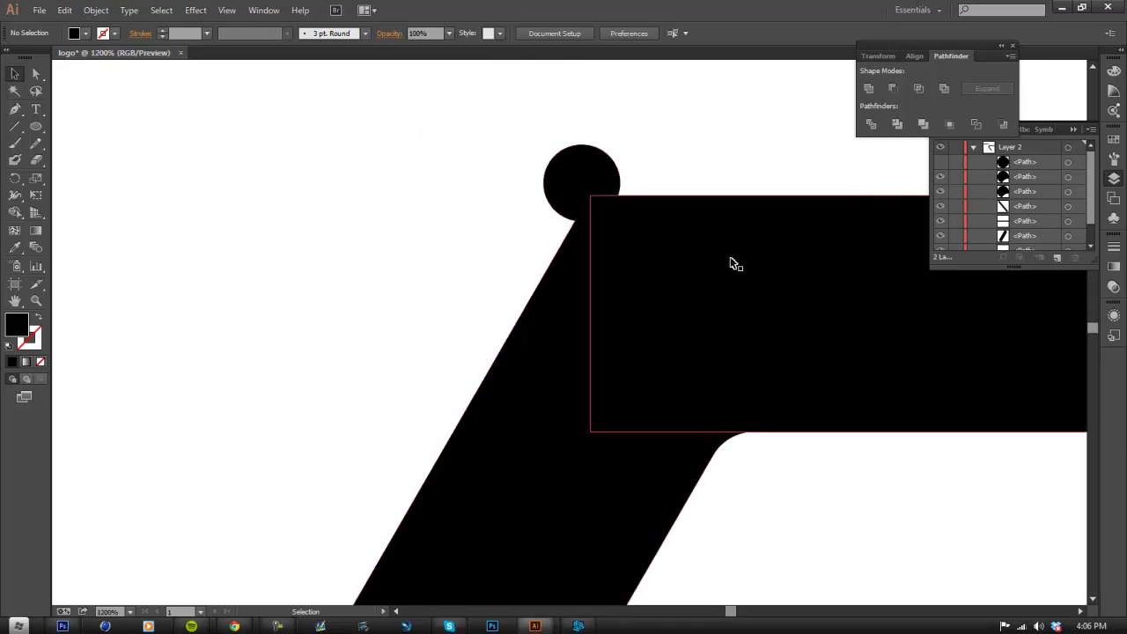
left_click(622, 315)
left_click(520, 410, "shift")
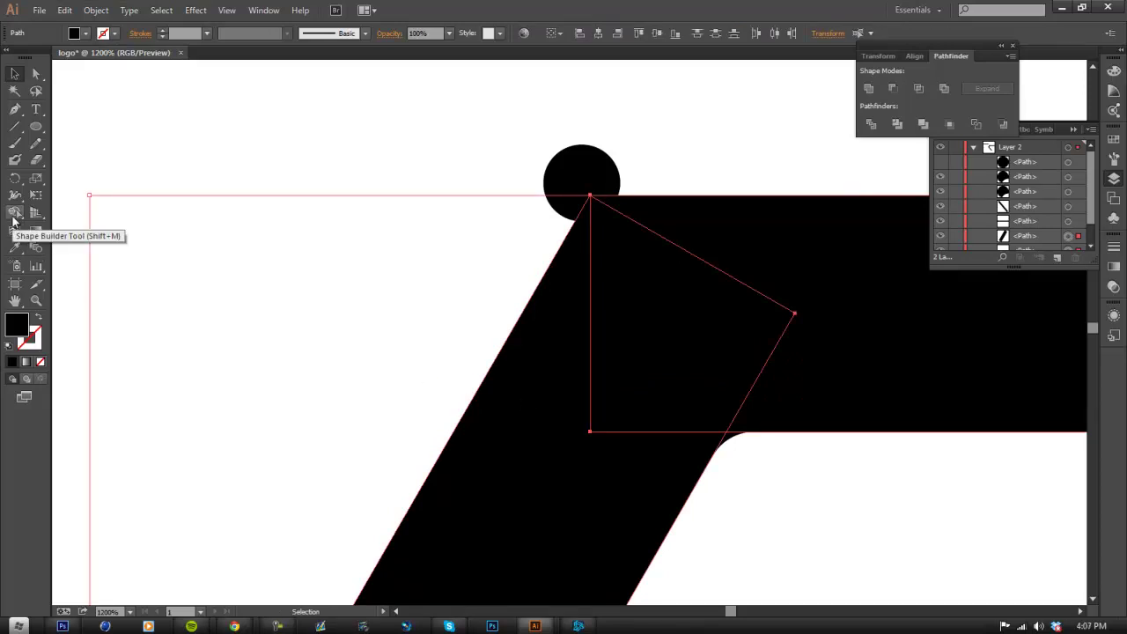
left_click(14, 218)
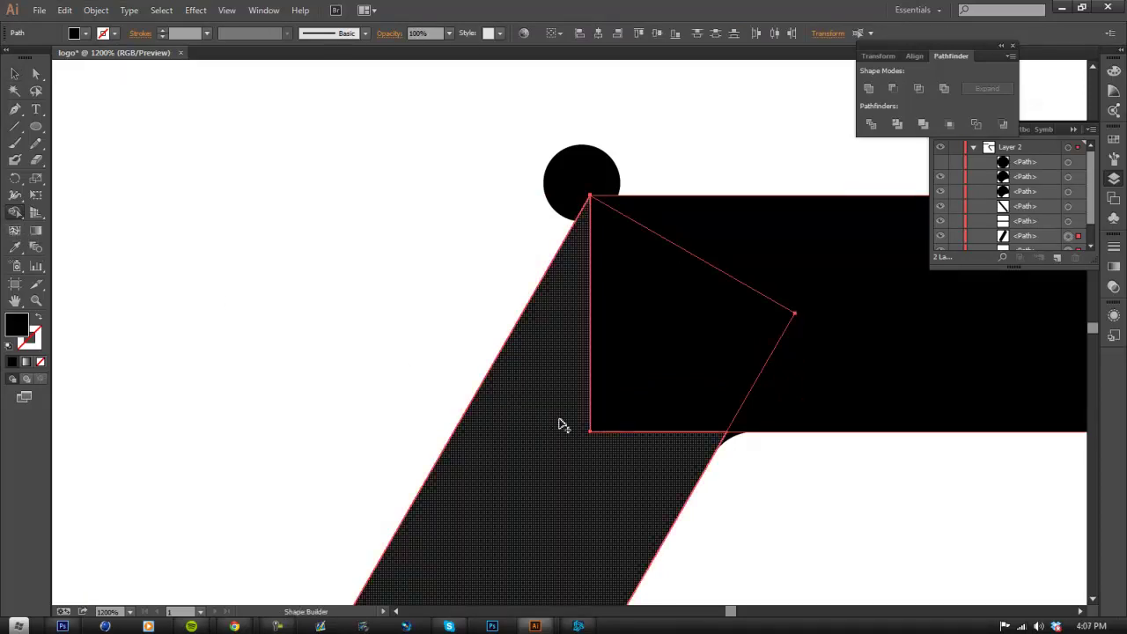
mouse_move(554, 427)
left_mouse_down()
mouse_move(715, 313)
mouse_move(851, 286)
left_mouse_up()
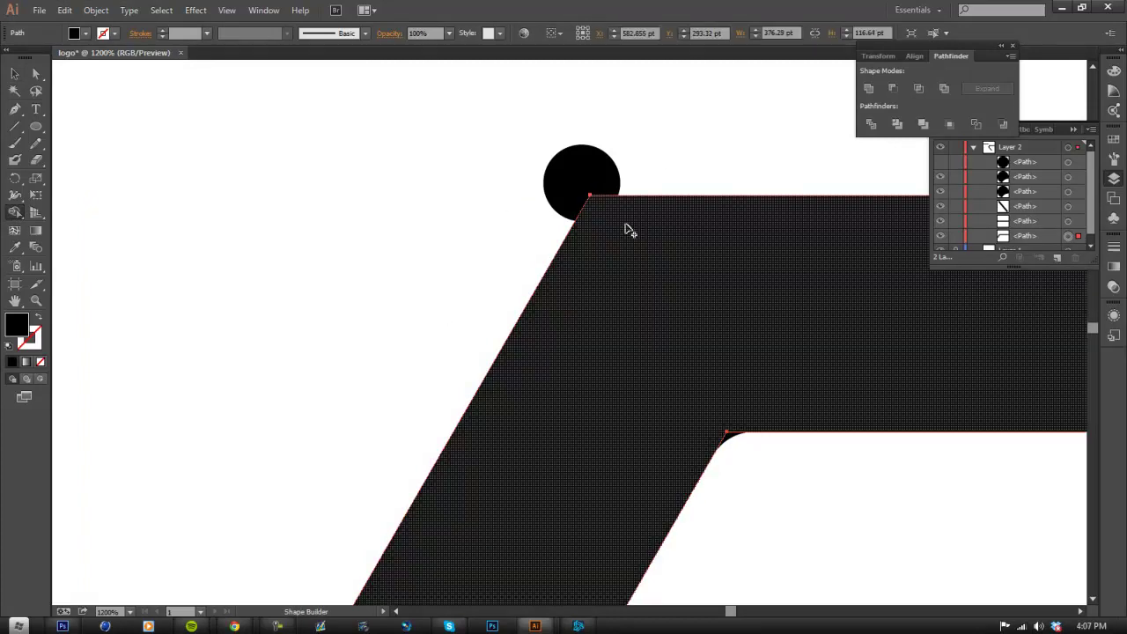
scroll(669, 335, "down", 2)
key("v")
left_click(144, 147)
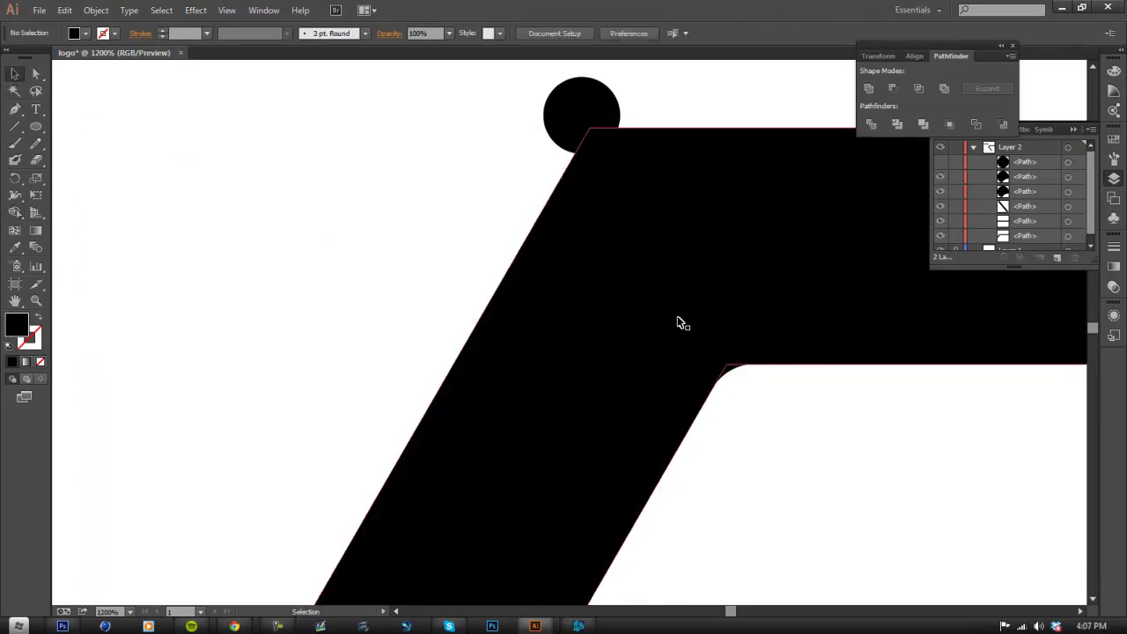
- Subtract the cut circle from the merged bar shape with Minus Front to round its outer upper corner
scroll(617, 273, "up", 2)
left_click(584, 171)
scroll(590, 181, "up", 3)
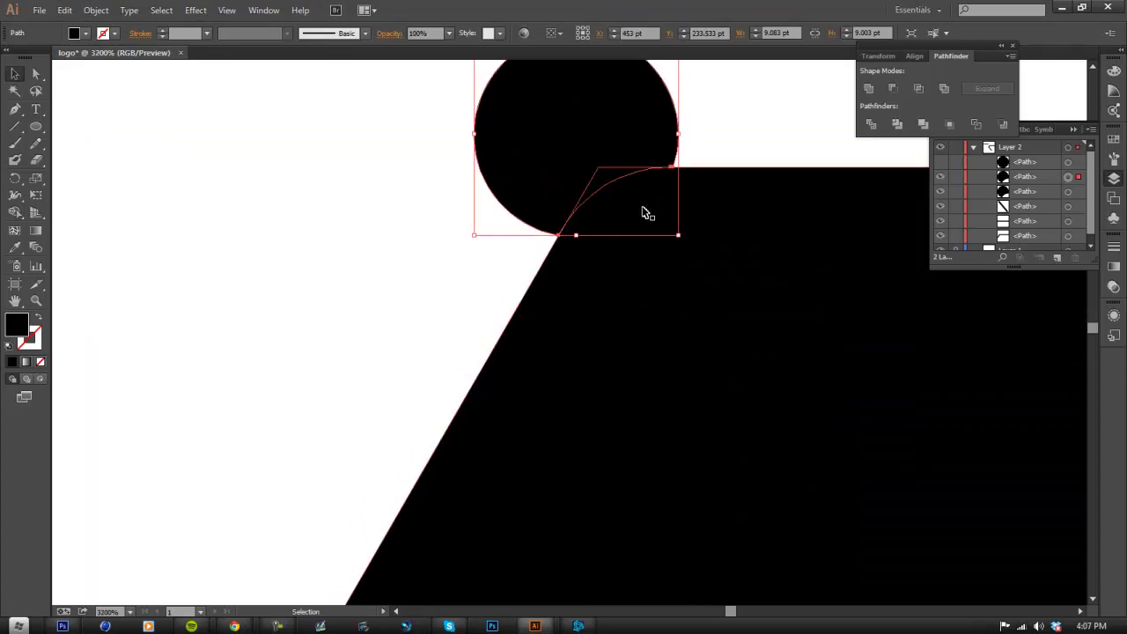
left_click(695, 213, "shift")
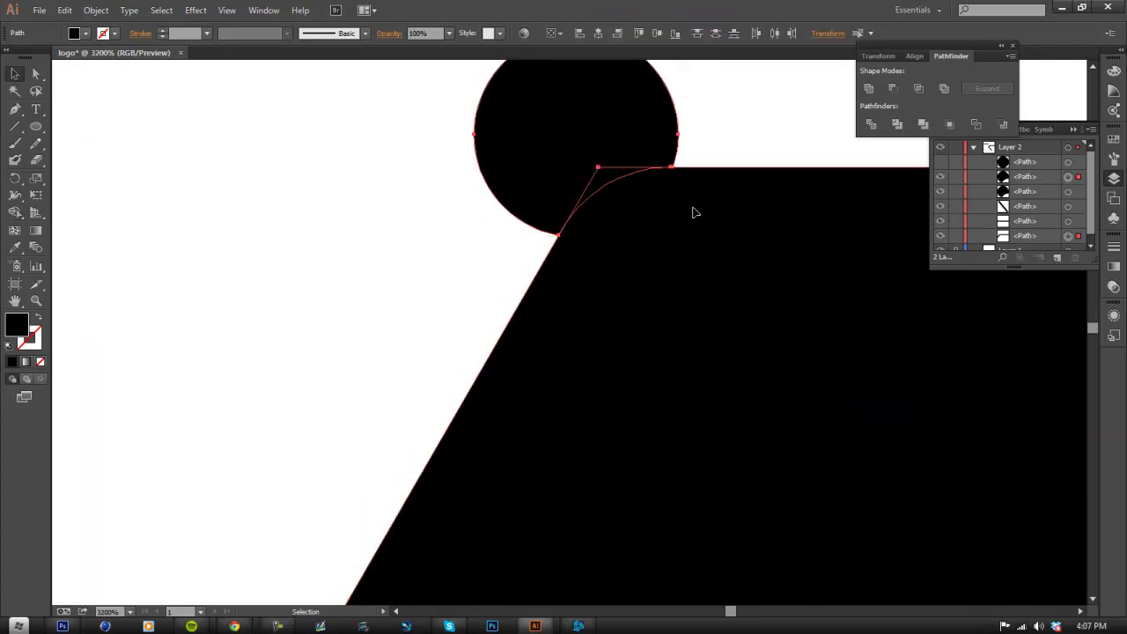
scroll(577, 238, "down", 4)
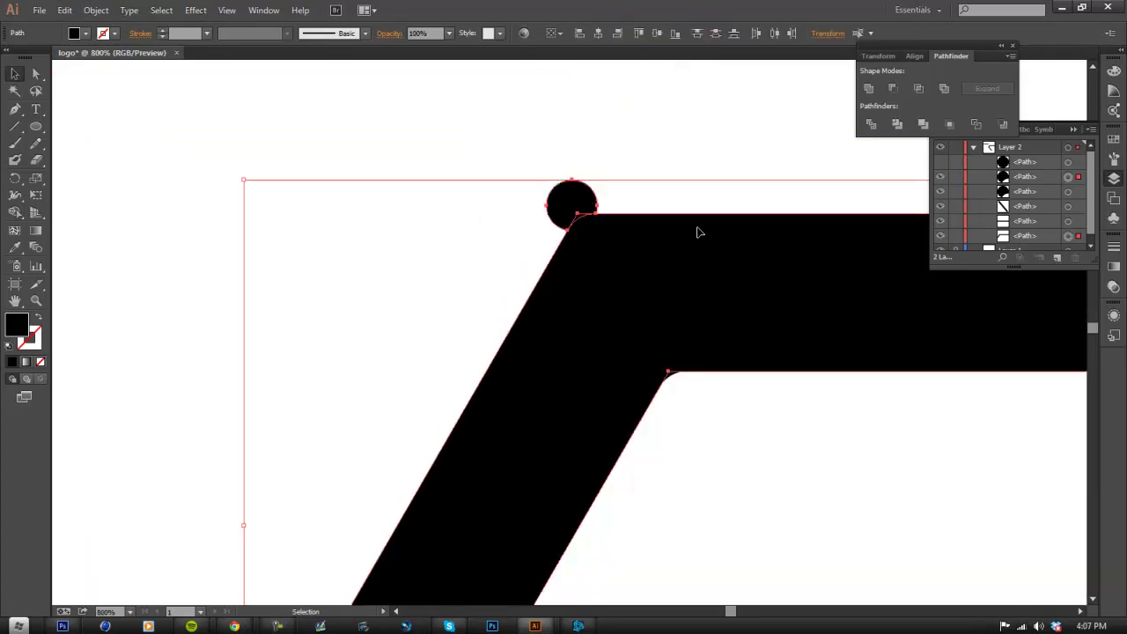
left_click(894, 92)
left_click(611, 183)
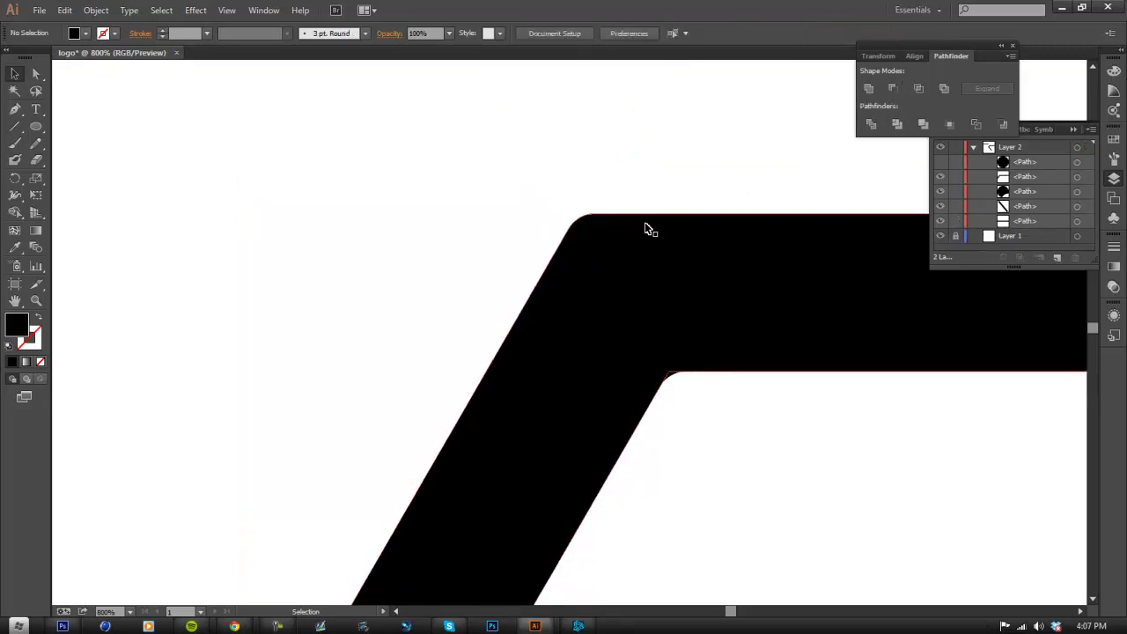
- Copy the cut circle to the inner corner where the two slanted bars meet, rotating it so its concave arc faces the opening
scroll(670, 377, "down", 6)
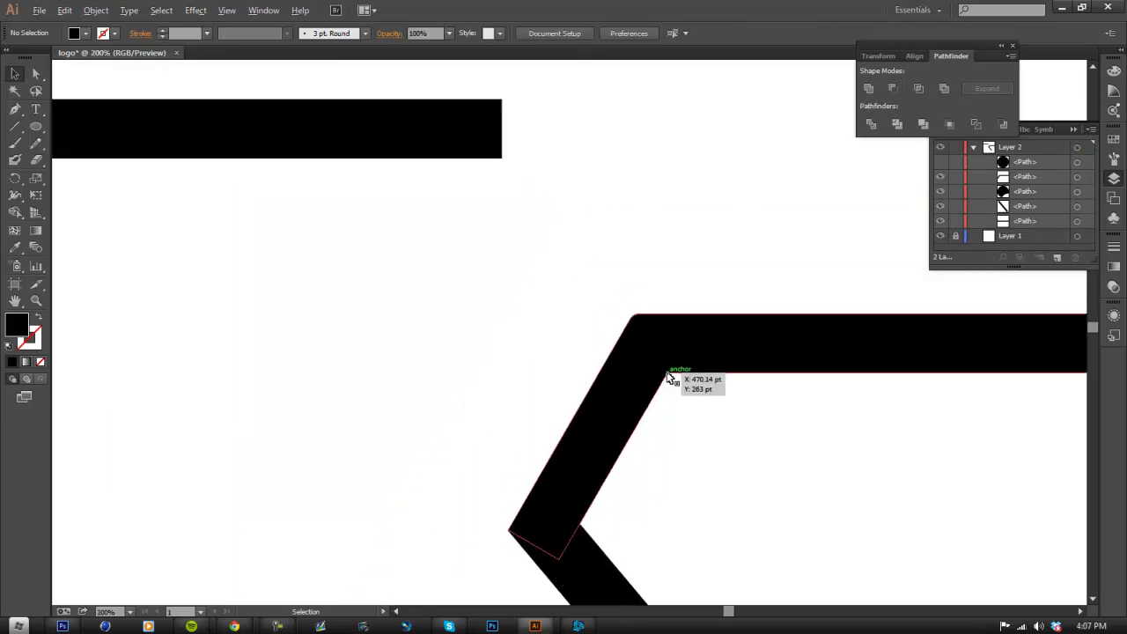
scroll(731, 453, "up", 3)
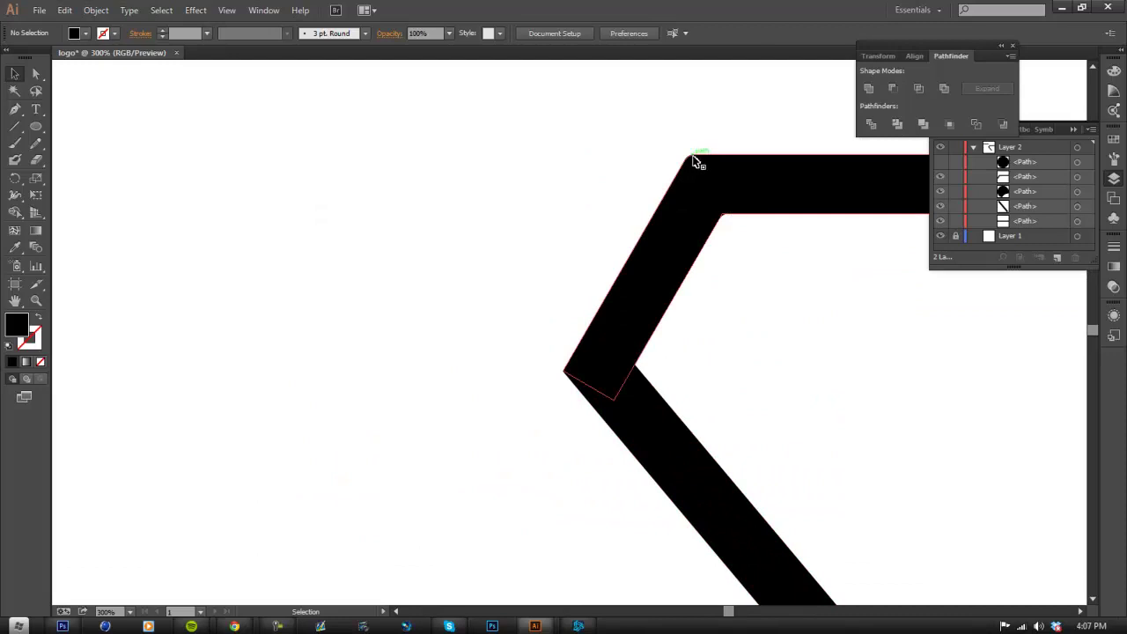
scroll(728, 217, "up", 1)
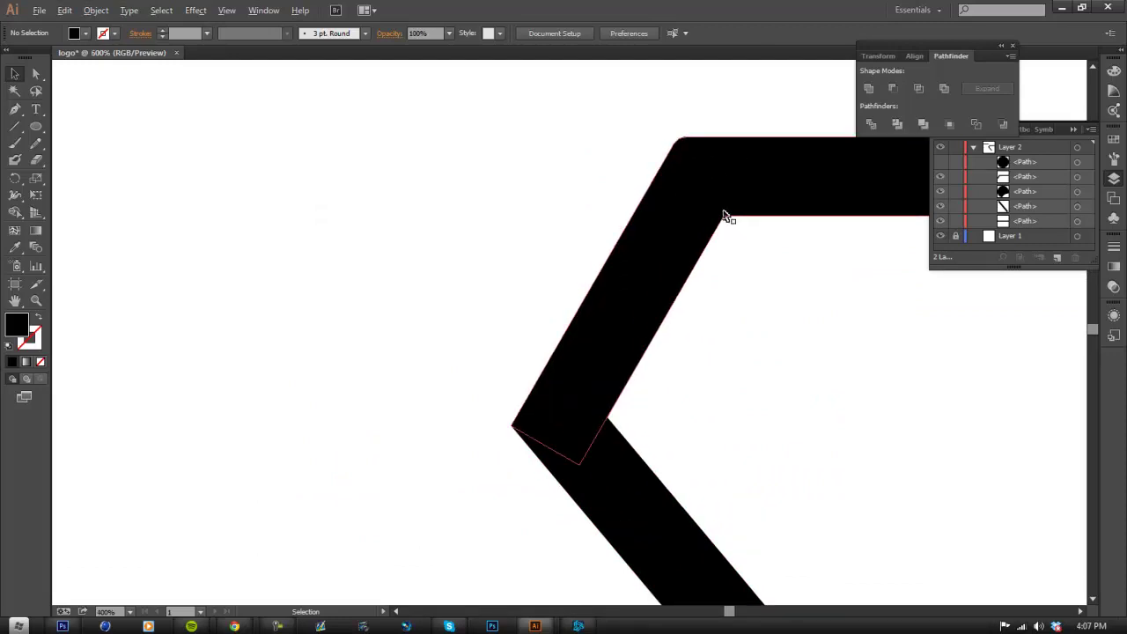
scroll(728, 216, "up", 1)
left_click_drag(730, 222, 725, 458)
scroll(724, 440, "down", 1)
left_click_drag(722, 398, 667, 362)
scroll(612, 447, "up", 2)
left_click_drag(590, 407, 426, 434)
left_click_drag(520, 386, 515, 385)
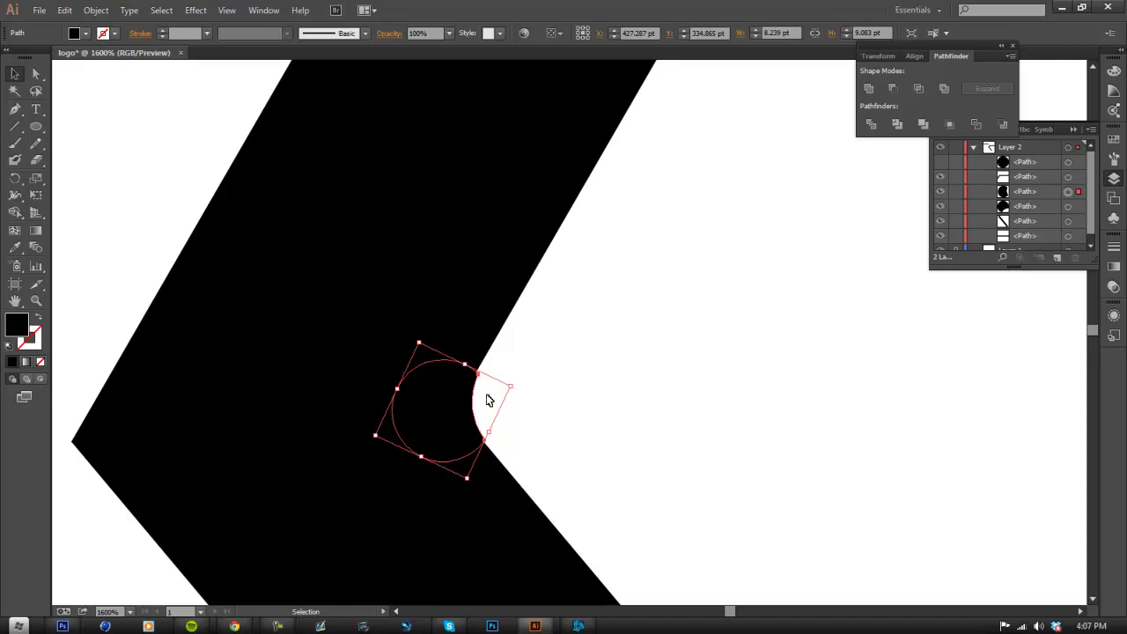
- Nudge the rotated cut circle slightly inward so the ends of its arc line up with both inner bar edges
left_click(486, 401)
scroll(486, 401, "up", 3)
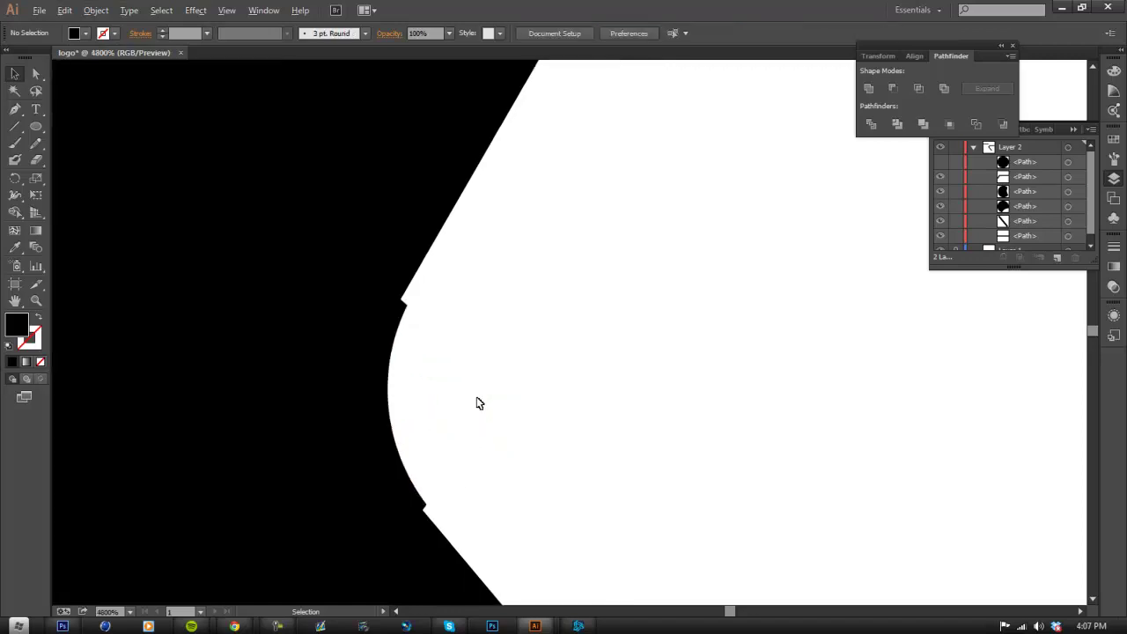
left_click(378, 425)
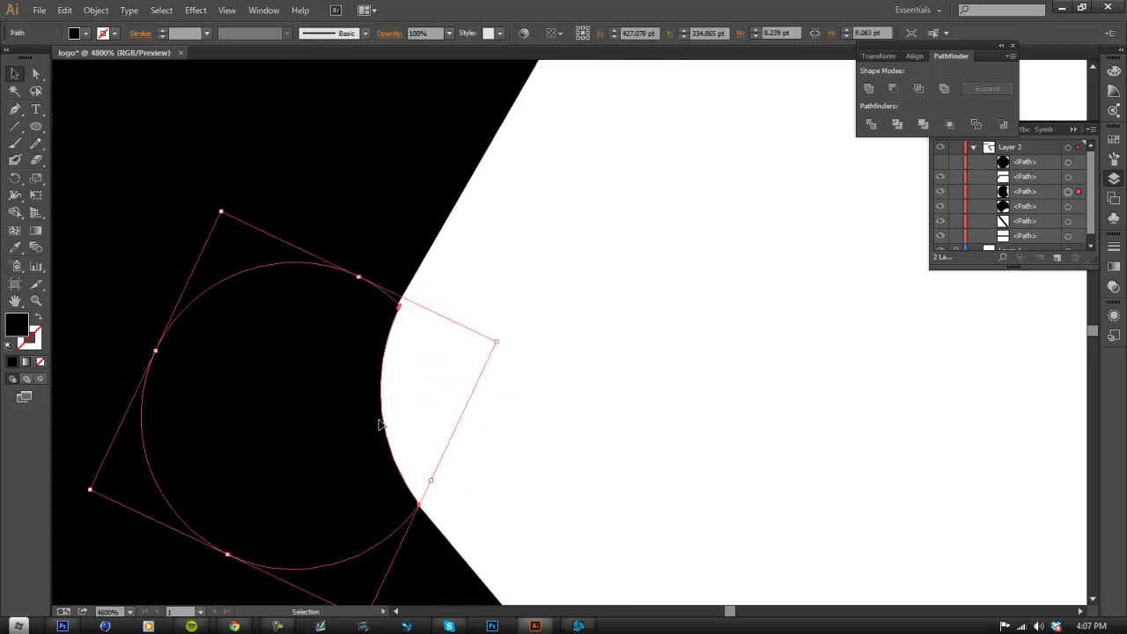
left_click(539, 442)
left_click(354, 426)
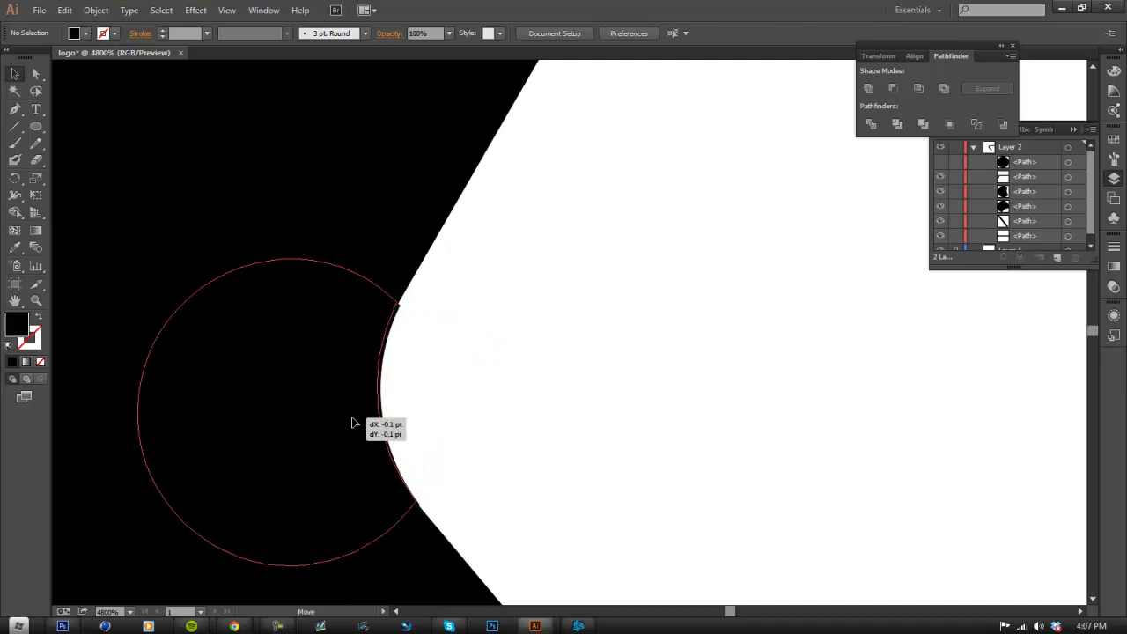
left_click(520, 415)
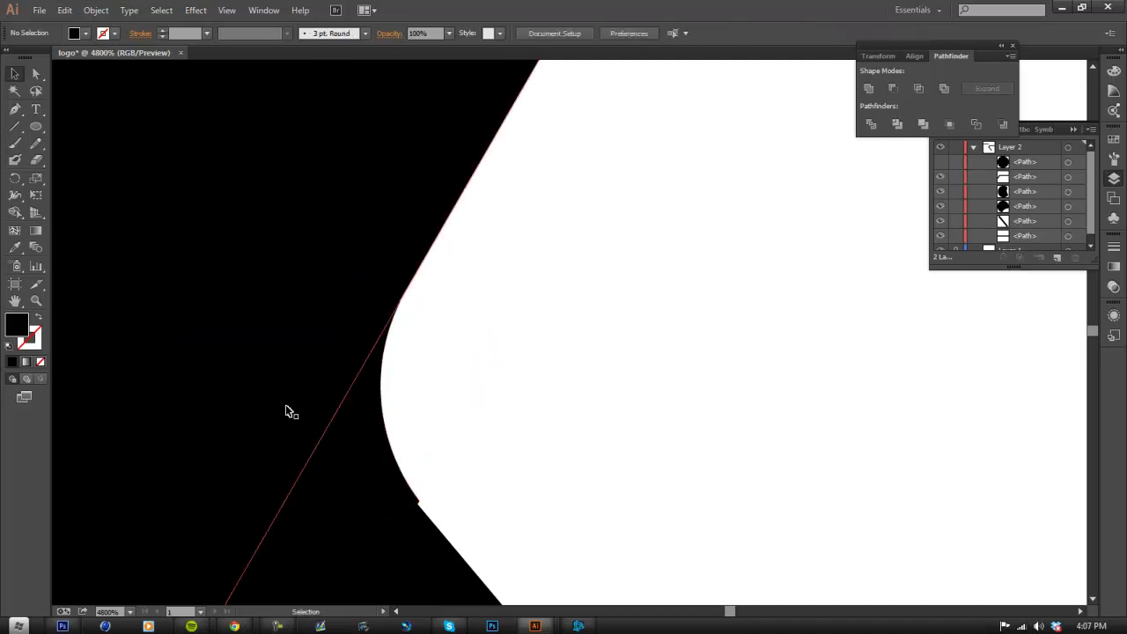
- Narrow the rotated cut circle to a width of 8.223 pt for a closer fit, undoing the accidental move
scroll(289, 411, "up", 1)
left_click(358, 418)
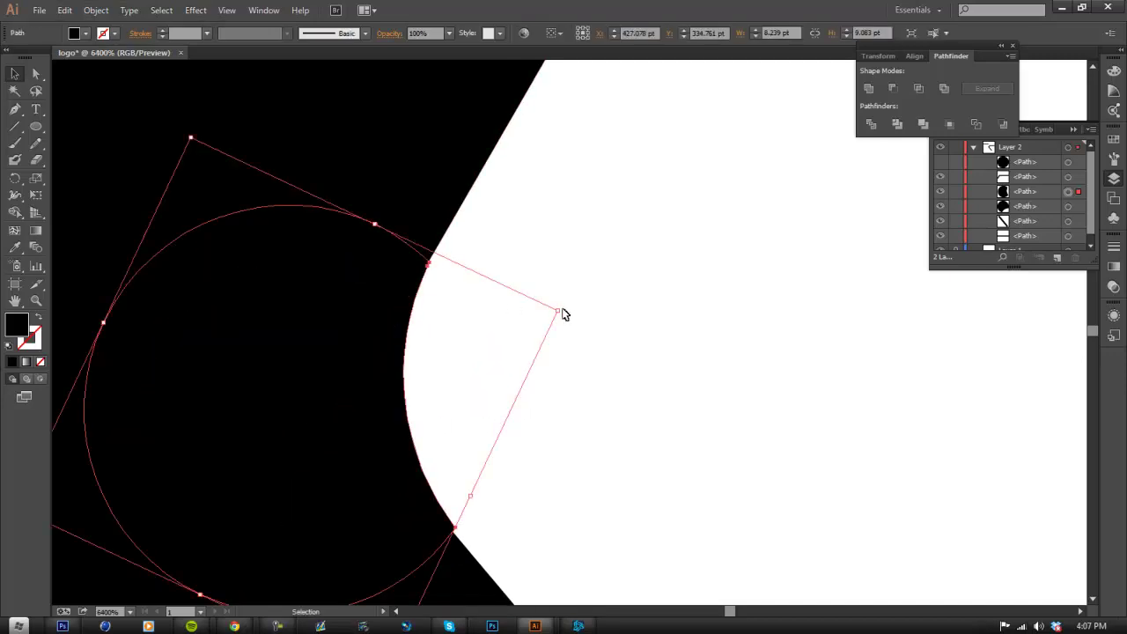
left_click_drag(564, 310, 563, 312)
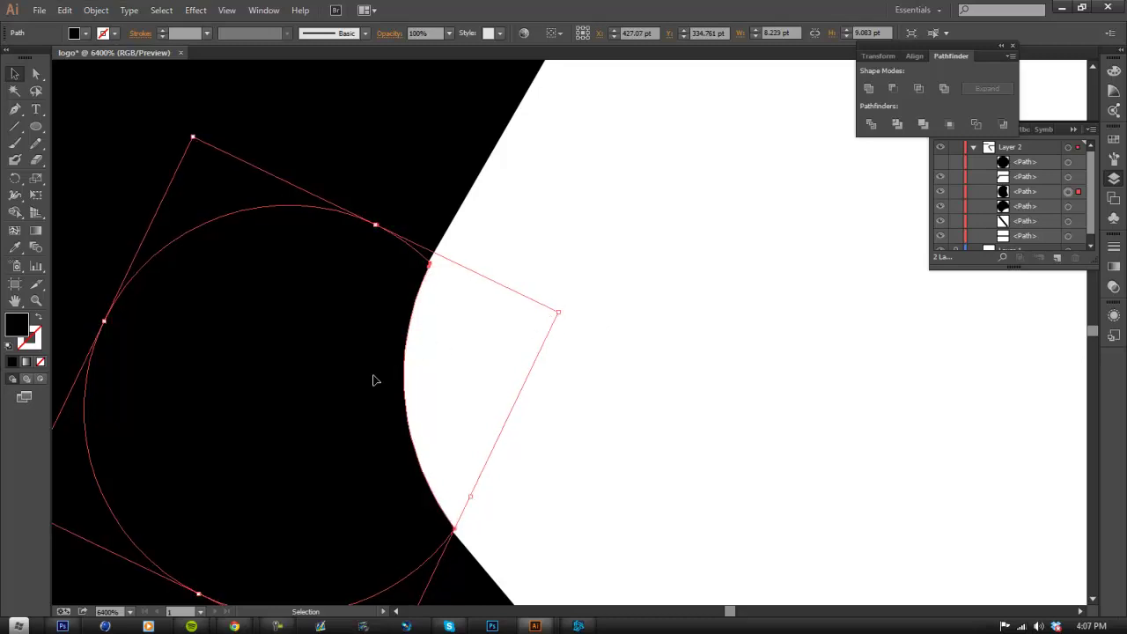
left_click_drag(360, 392, 309, 343)
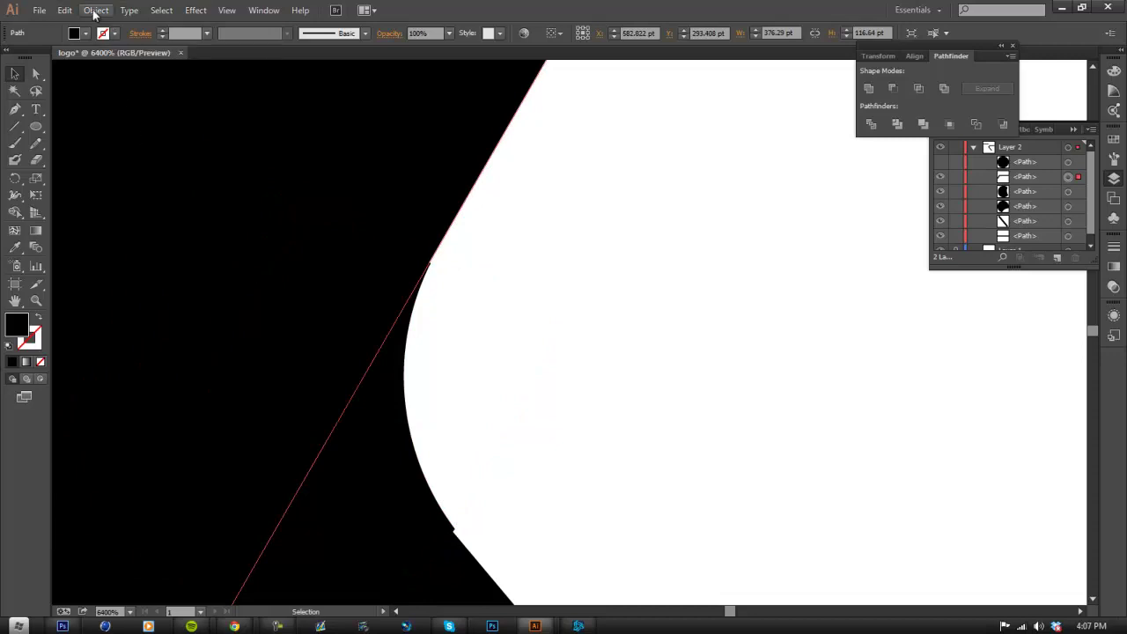
left_click(64, 10)
left_click(89, 32)
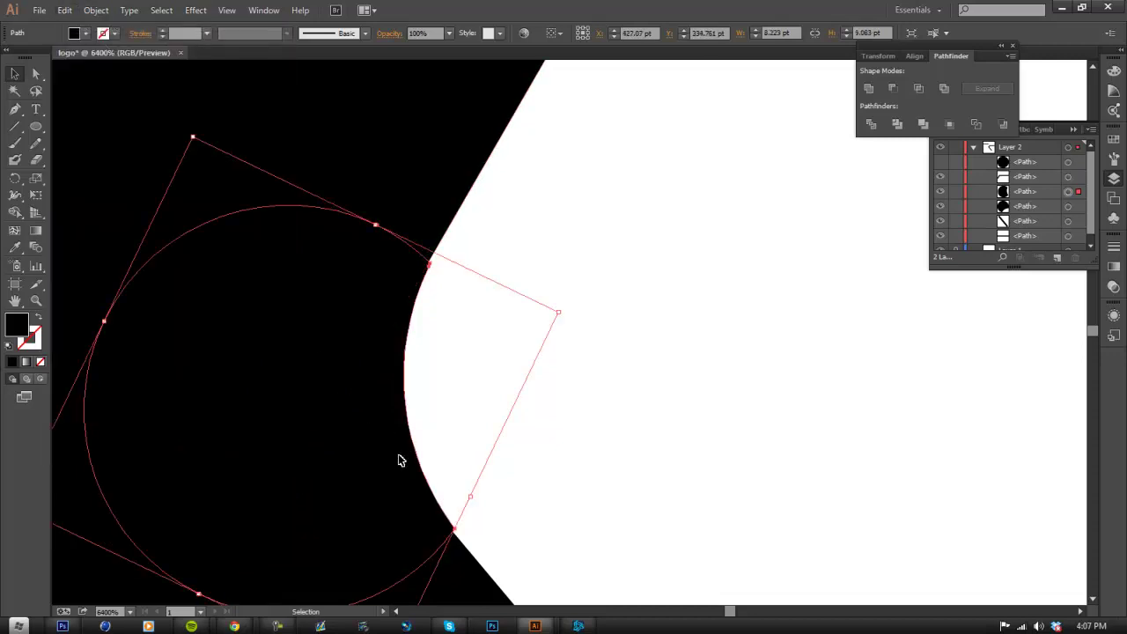
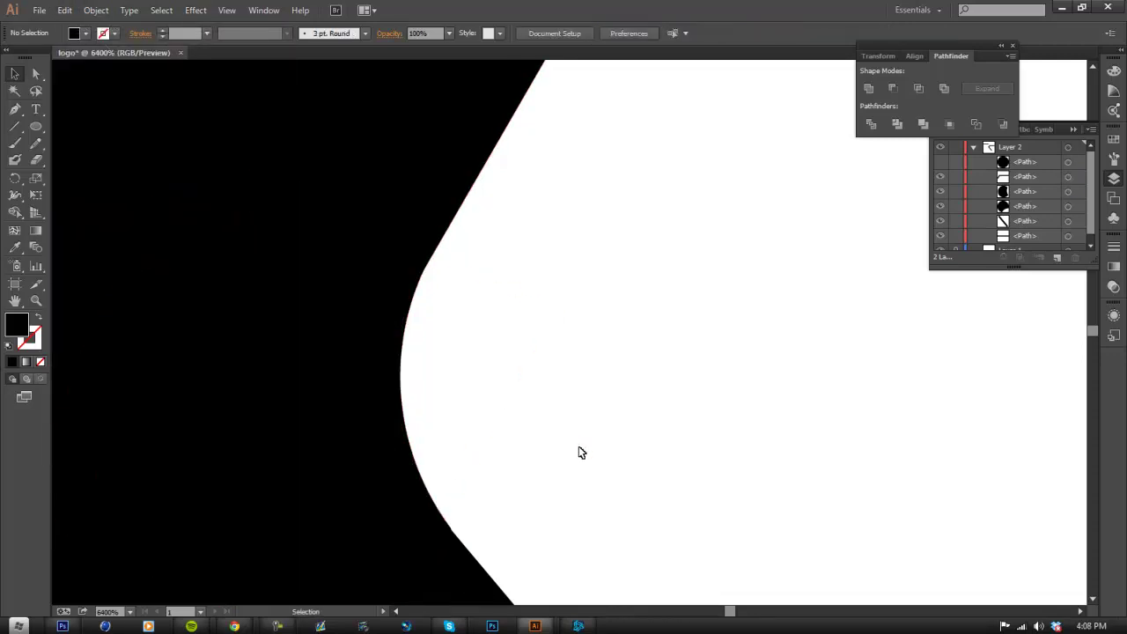
- Merge the rounded bar shape and the long slanted bar into one shape with the Shape Builder tool
scroll(578, 452, "down", 10)
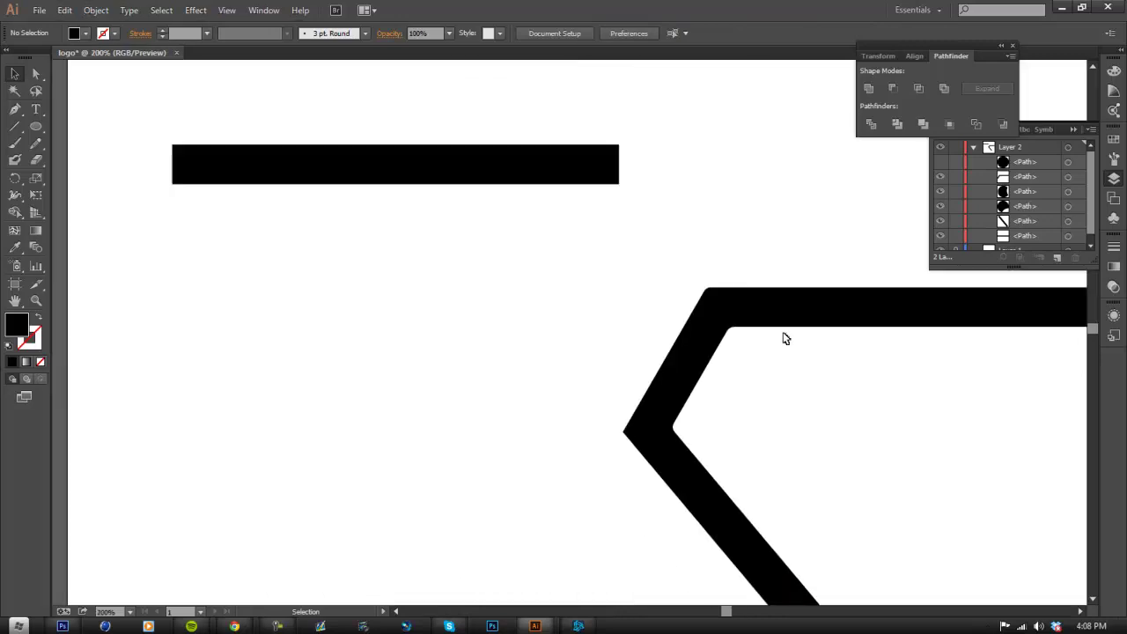
scroll(701, 391, "up", 3)
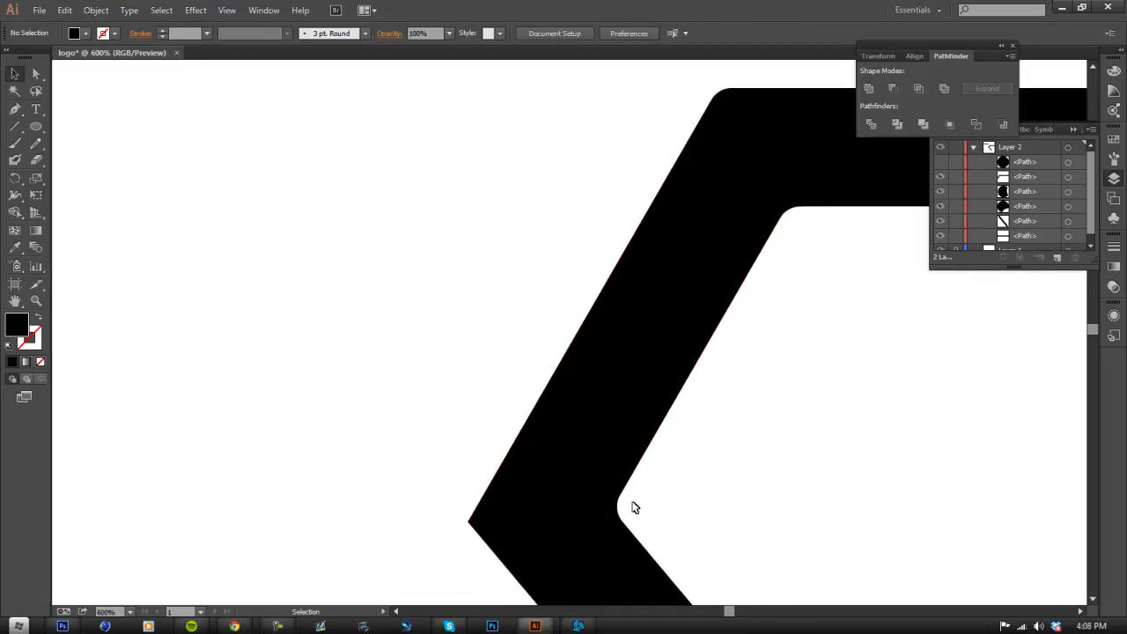
scroll(619, 481, "down", 2)
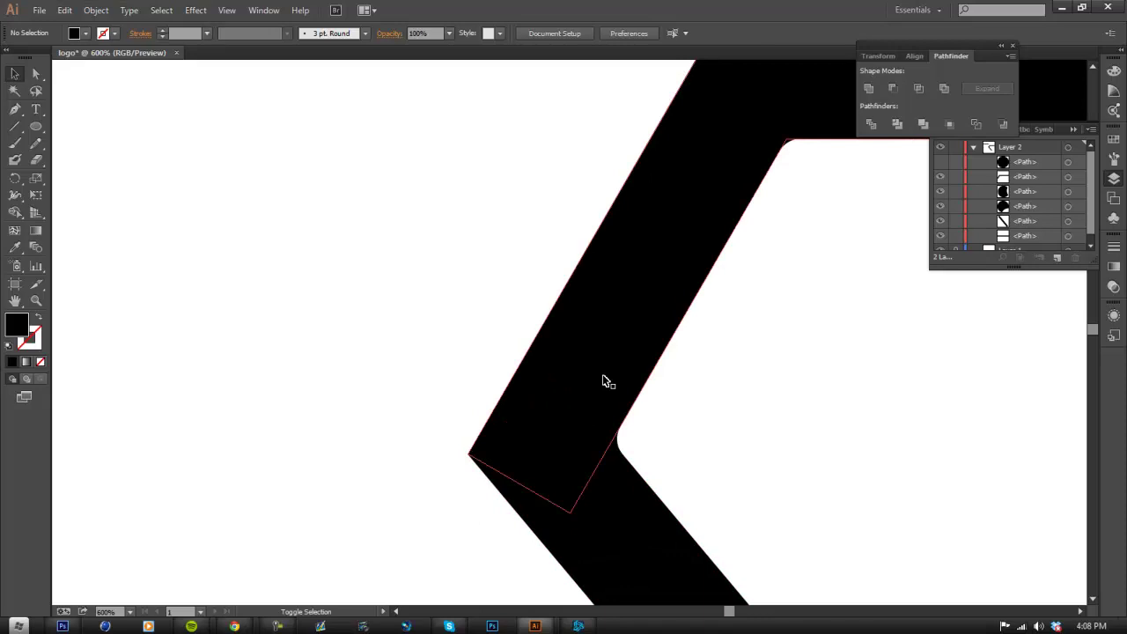
left_click(617, 482)
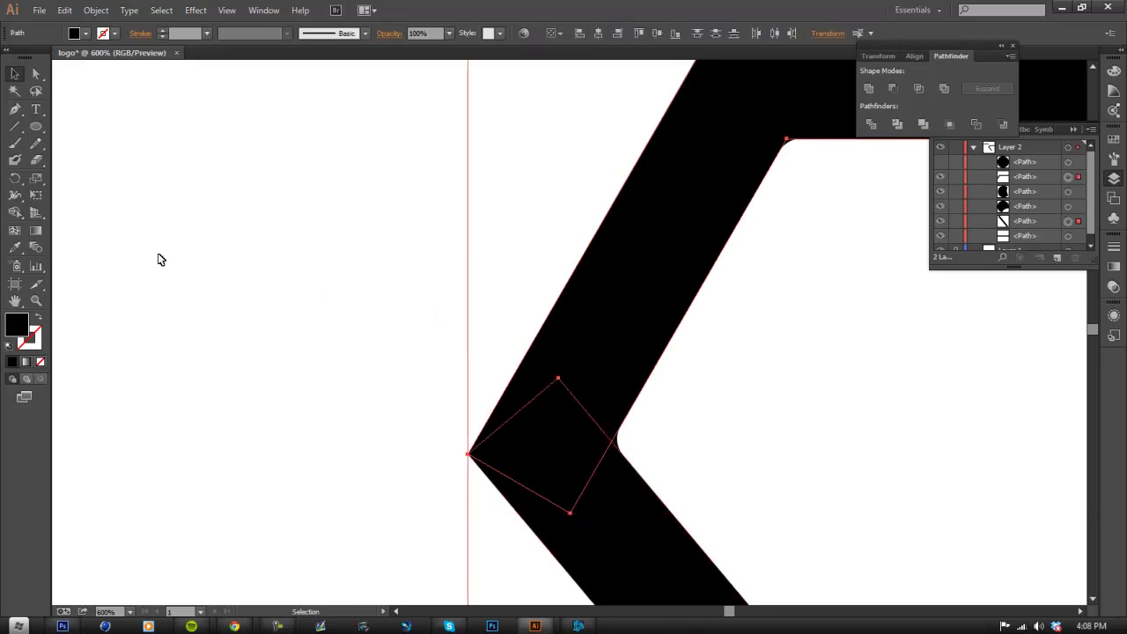
scroll(331, 301, "down", 2)
left_click(15, 212)
mouse_move(576, 339)
left_mouse_down()
mouse_move(596, 463)
mouse_move(607, 414)
left_mouse_up()
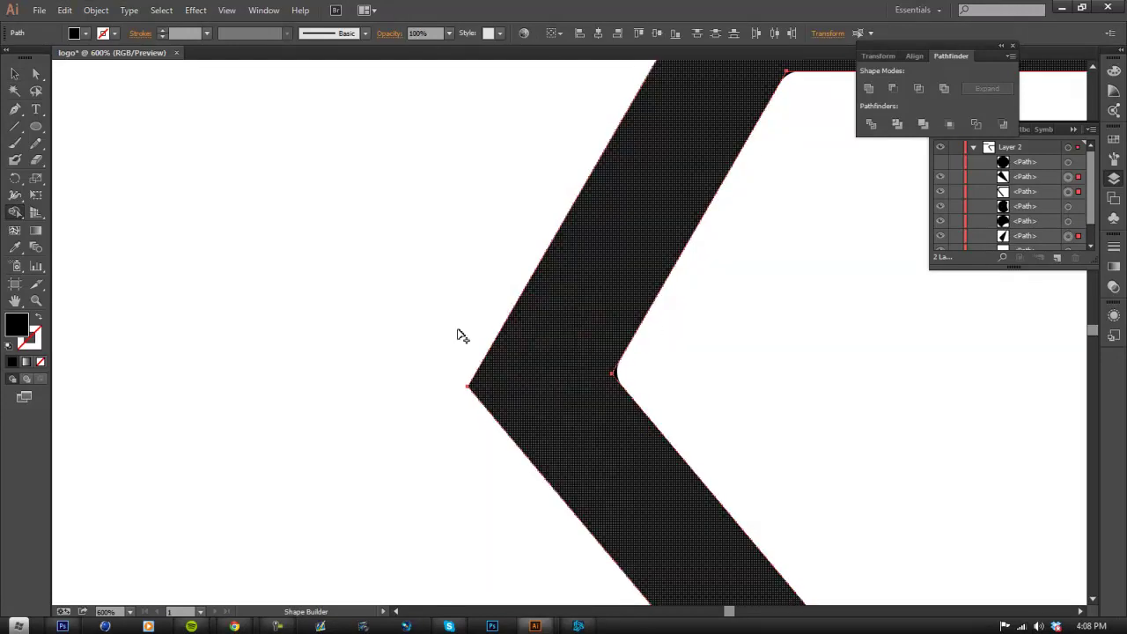
- Copy the rotated cut circle from the inner corner to the outer corner where the slanted bars meet
key("v")
left_click(619, 375)
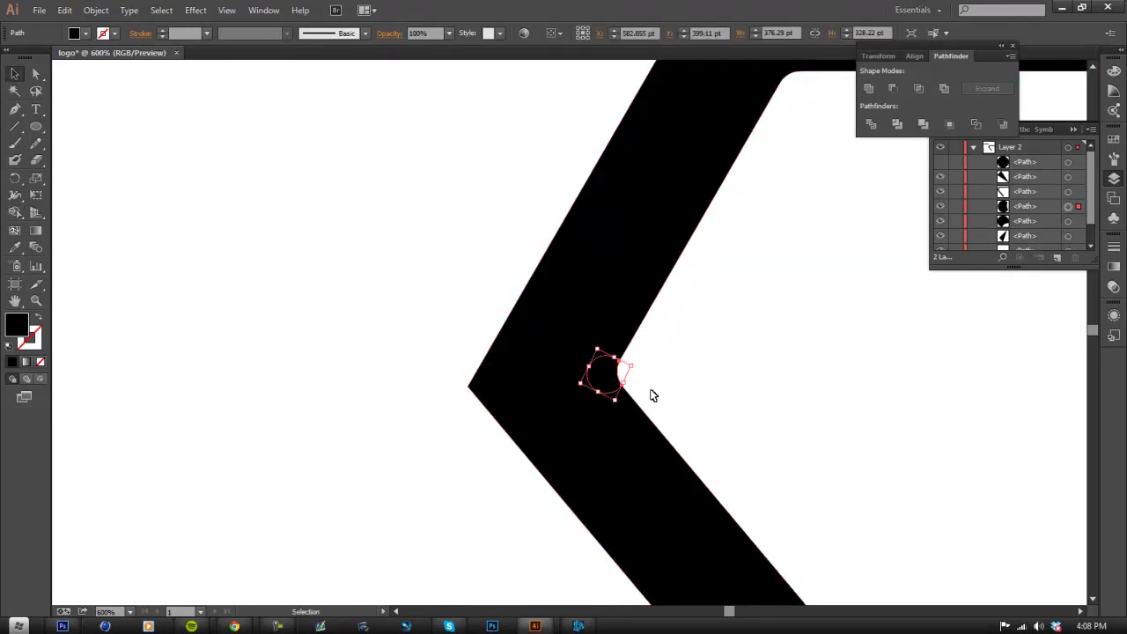
scroll(637, 387, "up", 2)
left_click_drag(603, 365, 273, 409)
scroll(307, 390, "up", 4)
left_click(347, 155)
left_click(317, 307)
- Set the copied circle's opacity to 40% and align its concave arc with both outer edges of the corner
left_click(449, 33)
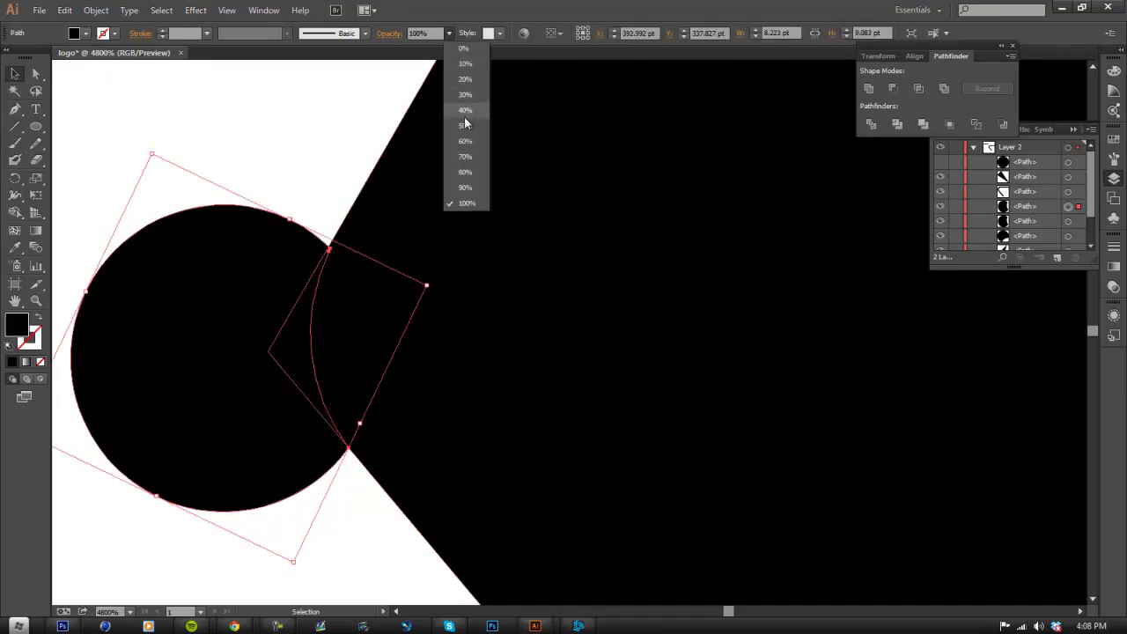
left_click(465, 110)
left_click_drag(285, 285, 284, 280)
left_click_drag(248, 345, 244, 349)
left_click(329, 176)
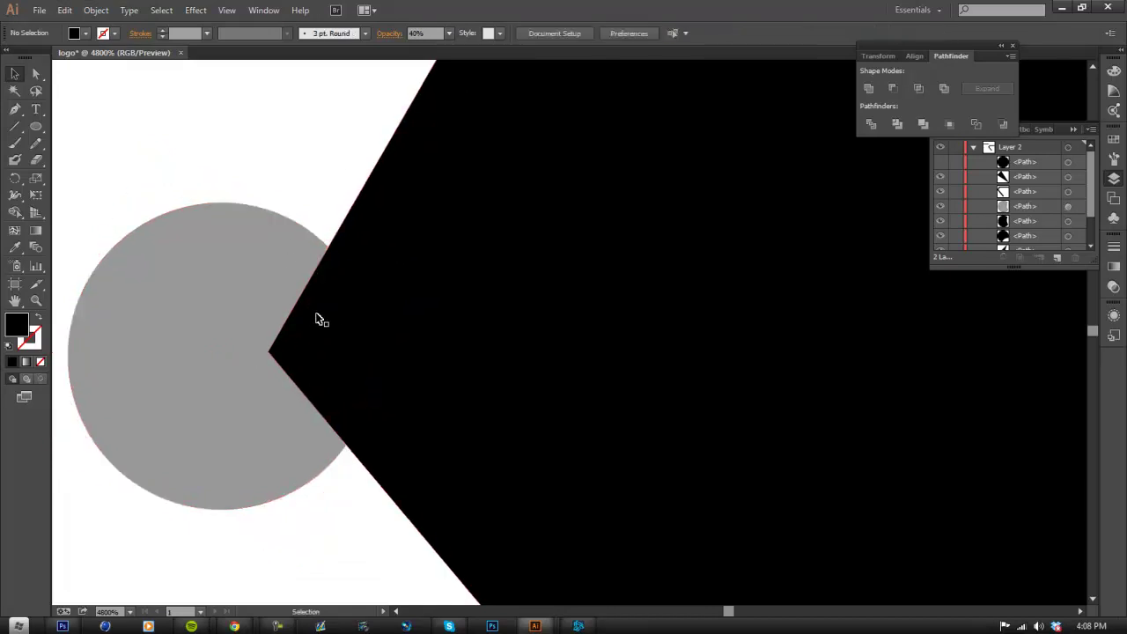
- Try to subtract with Minus Front on the semi-transparent circle and the merged bars without changing their stacking order
left_click(283, 291)
left_click(563, 273, "shift")
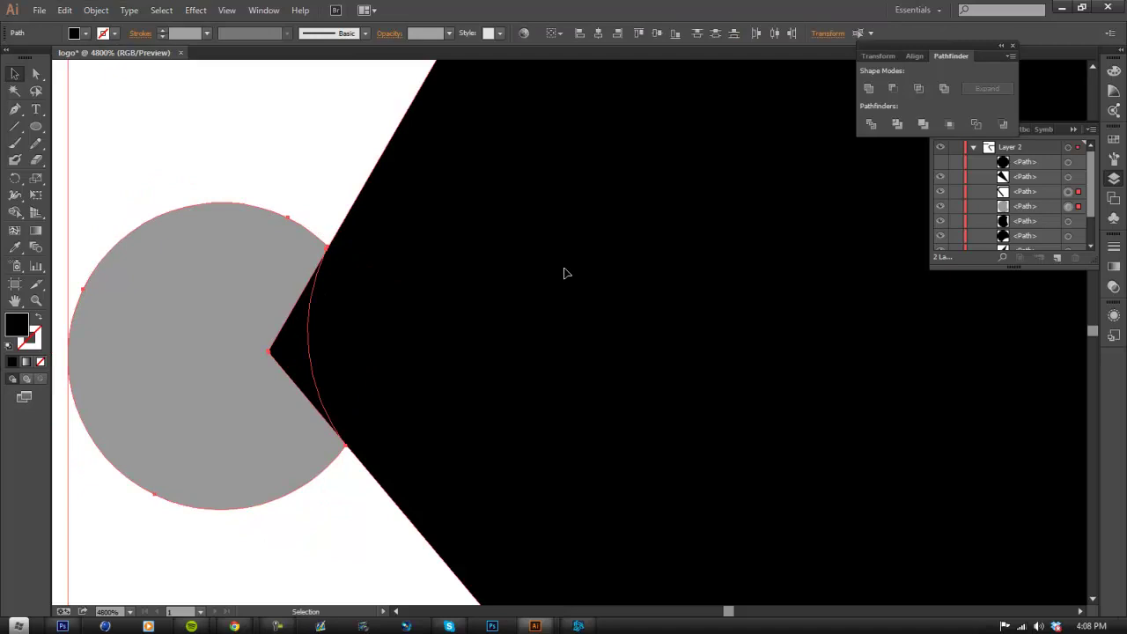
scroll(568, 273, "down", 3)
left_click(892, 90)
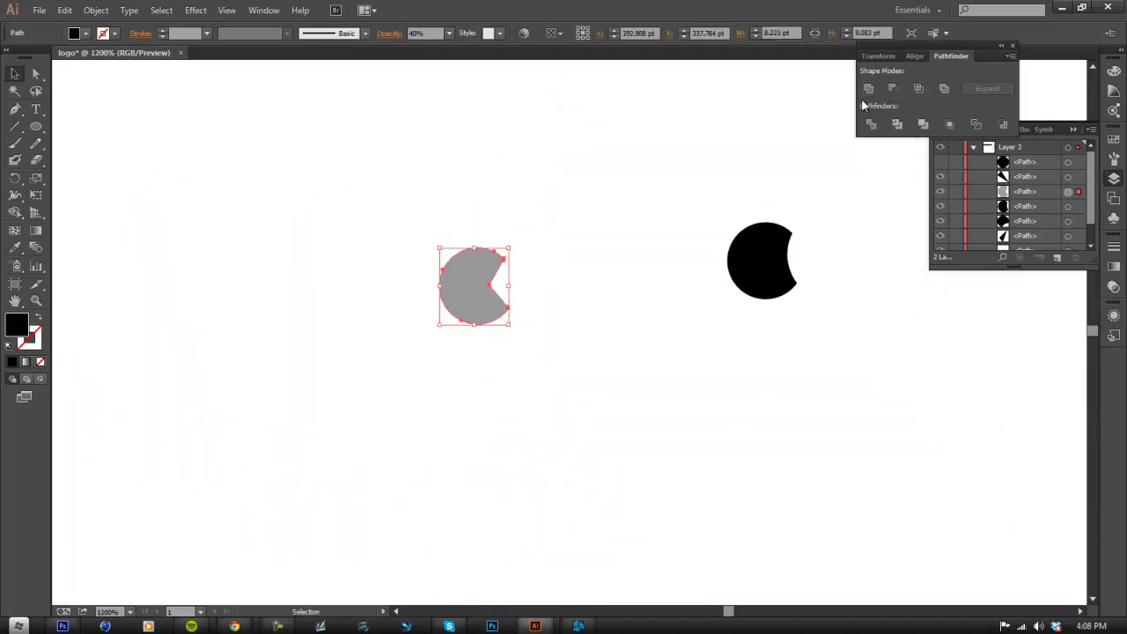
left_click(64, 10)
left_click(84, 25)
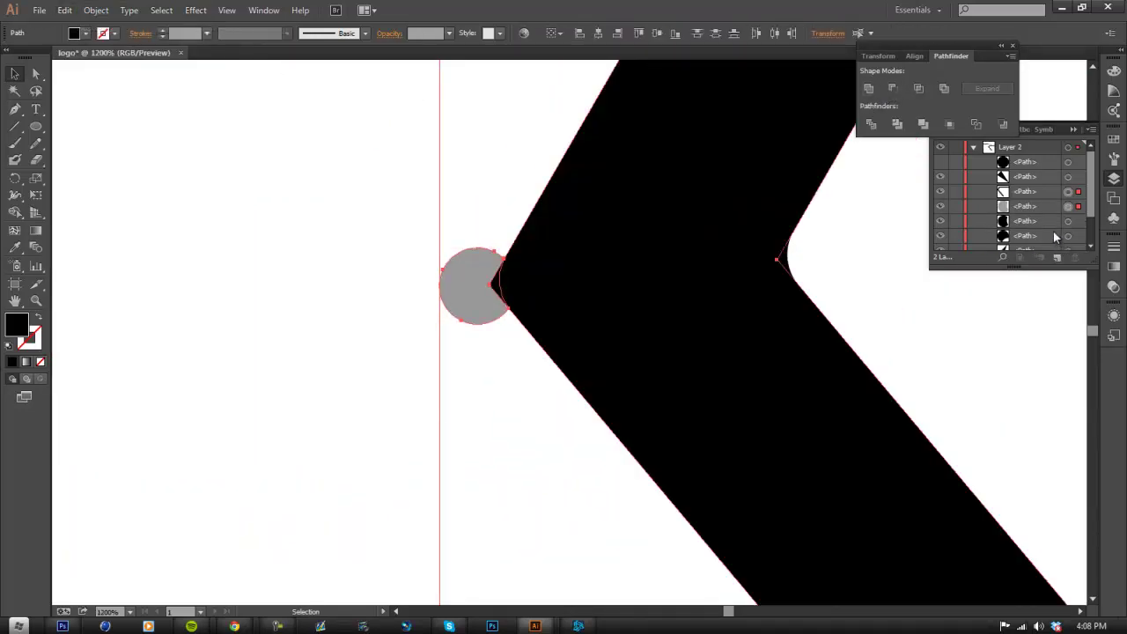
- Bring the semi-transparent circle to the top of Layer 2 and subtract it from the merged bars with Minus Front
left_click_drag(1032, 209, 1026, 160)
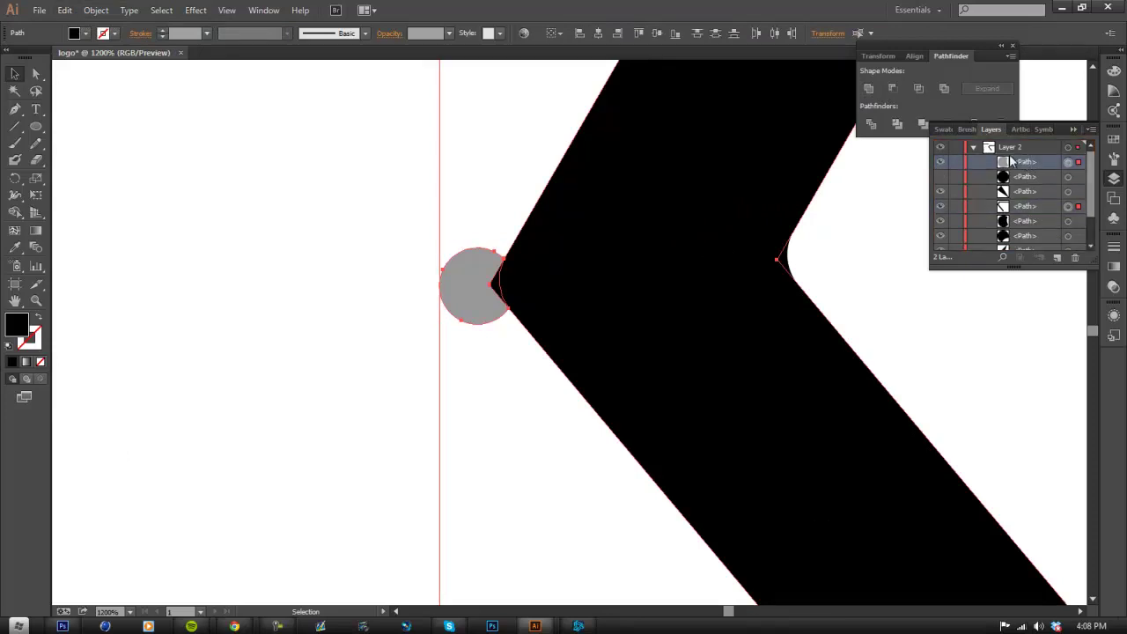
left_click(889, 88)
left_click(327, 255)
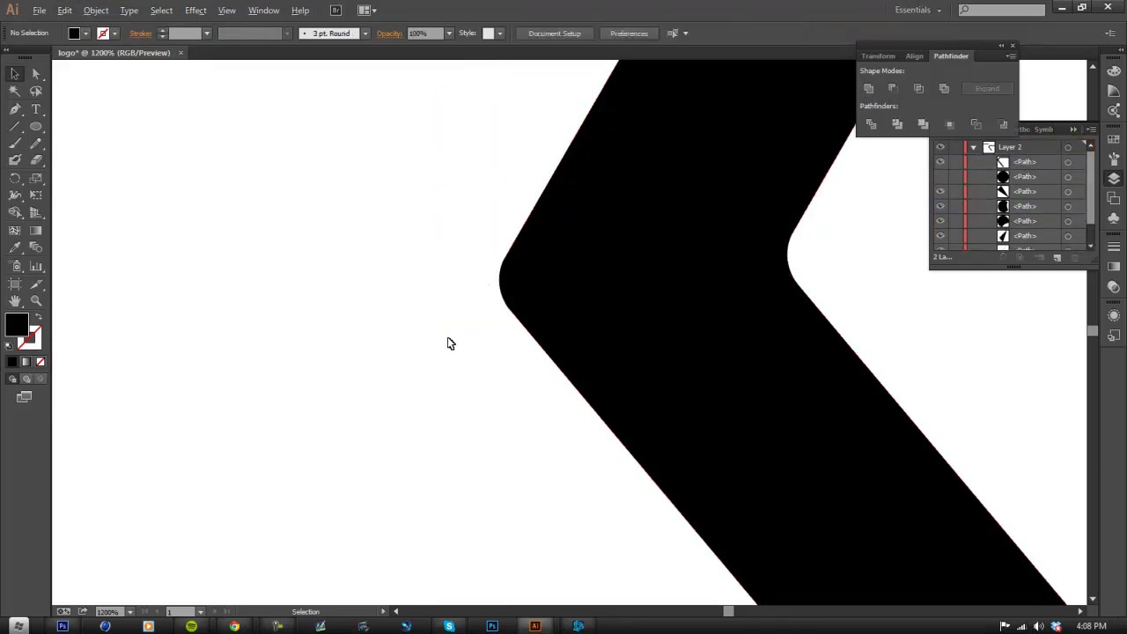
- Examine the rounded inner and outer corners of the joined bars up close and across the whole logo
scroll(471, 319, "down", 4)
scroll(696, 378, "down", 2)
scroll(819, 352, "up", 1)
scroll(855, 337, "up", 1)
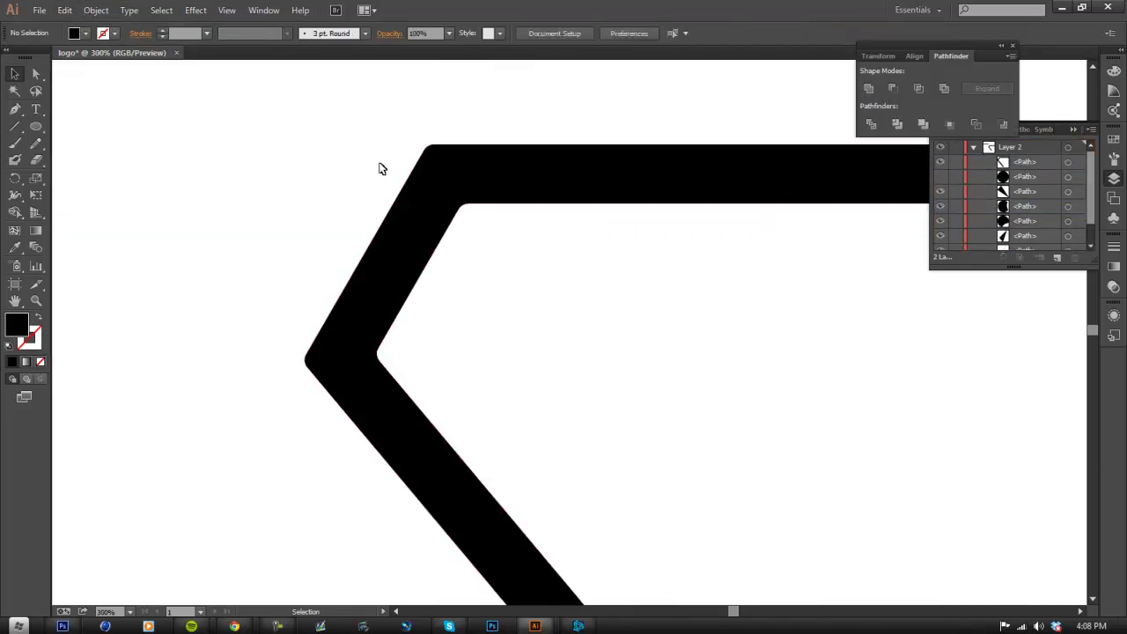
scroll(470, 395, "down", 2)
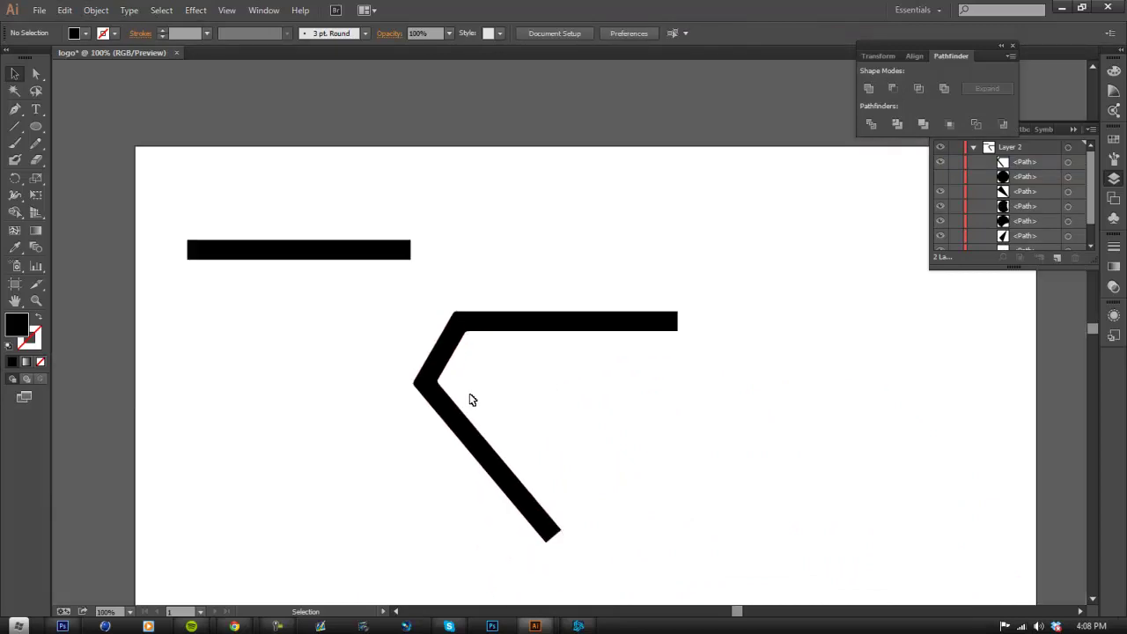
scroll(545, 467, "up", 2)
scroll(531, 304, "up", 2)
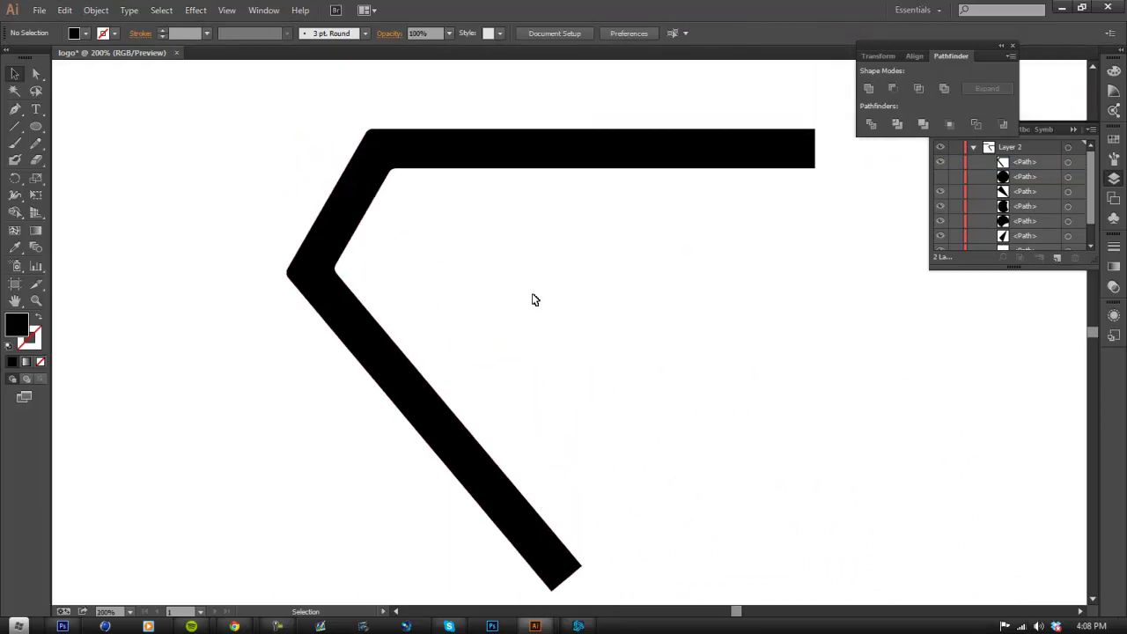
scroll(546, 300, "down", 2)
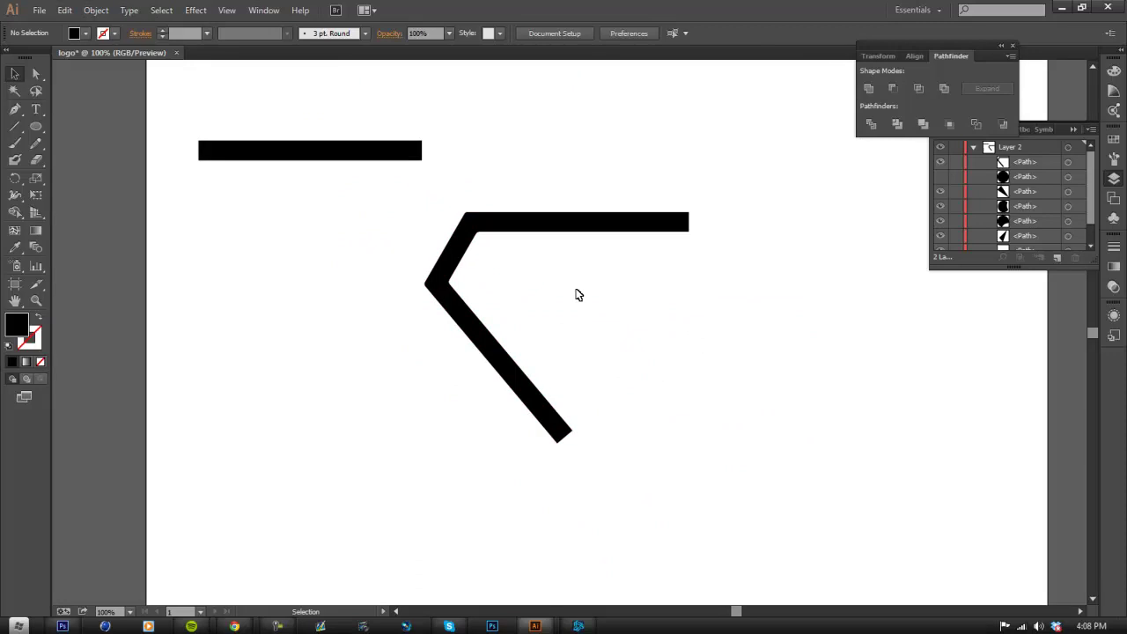
scroll(577, 294, "up", 1)
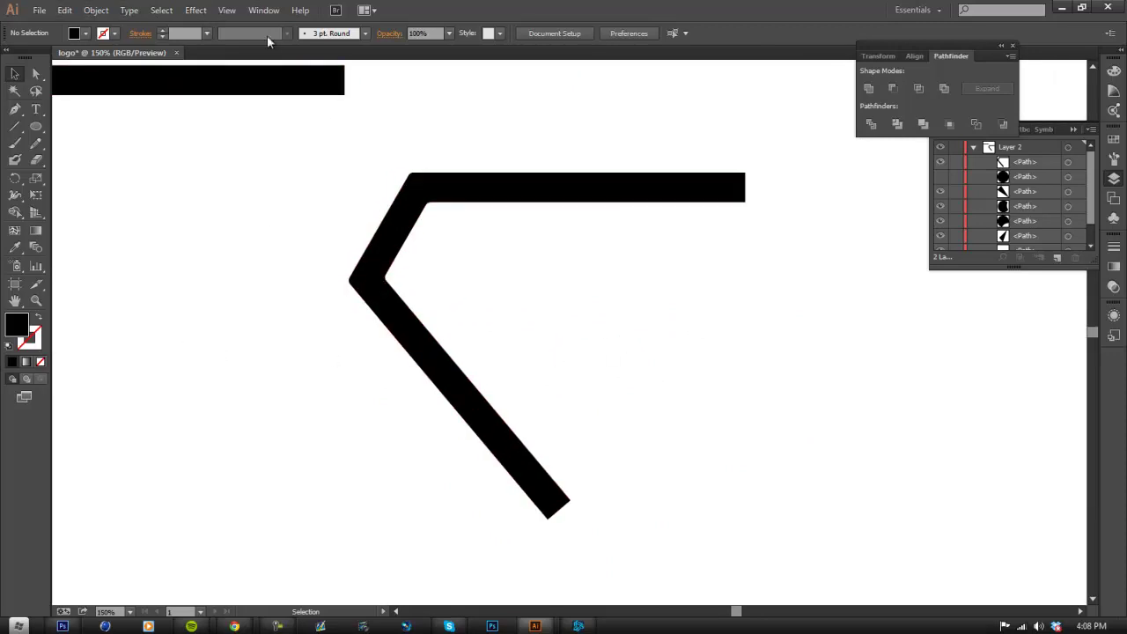
- Show the rulers and place a vertical guide at about 577.7 pt across the joined bars
left_click(236, 10)
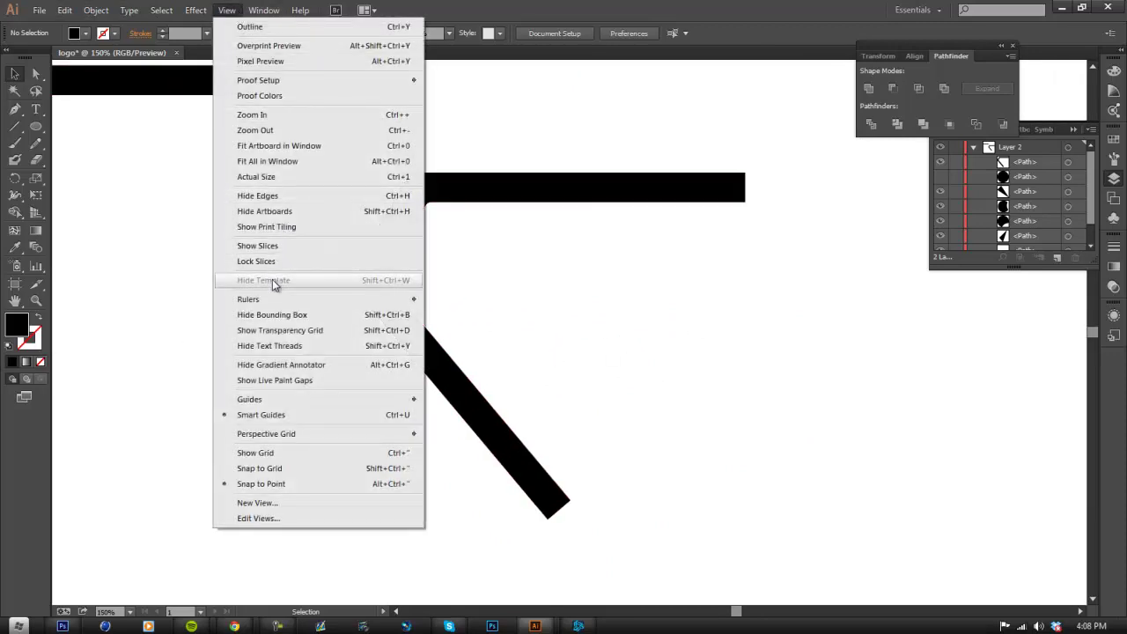
mouse_move(272, 299)
left_click(467, 300)
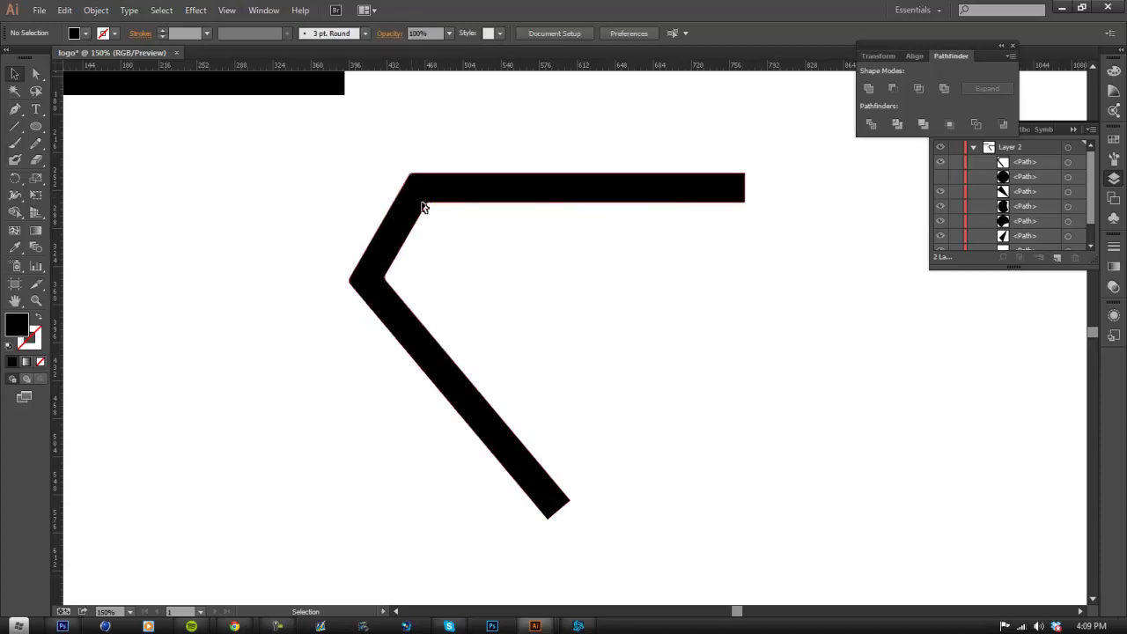
left_click_drag(62, 323, 544, 351)
- Set the fill colour to black
double_click(24, 334)
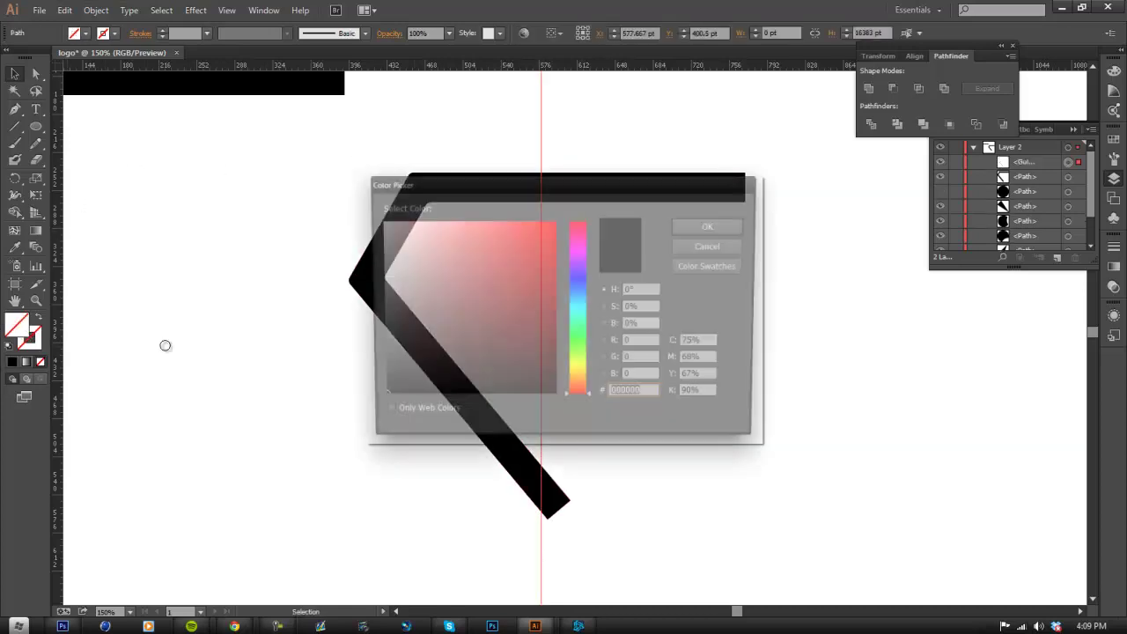
left_click(714, 226)
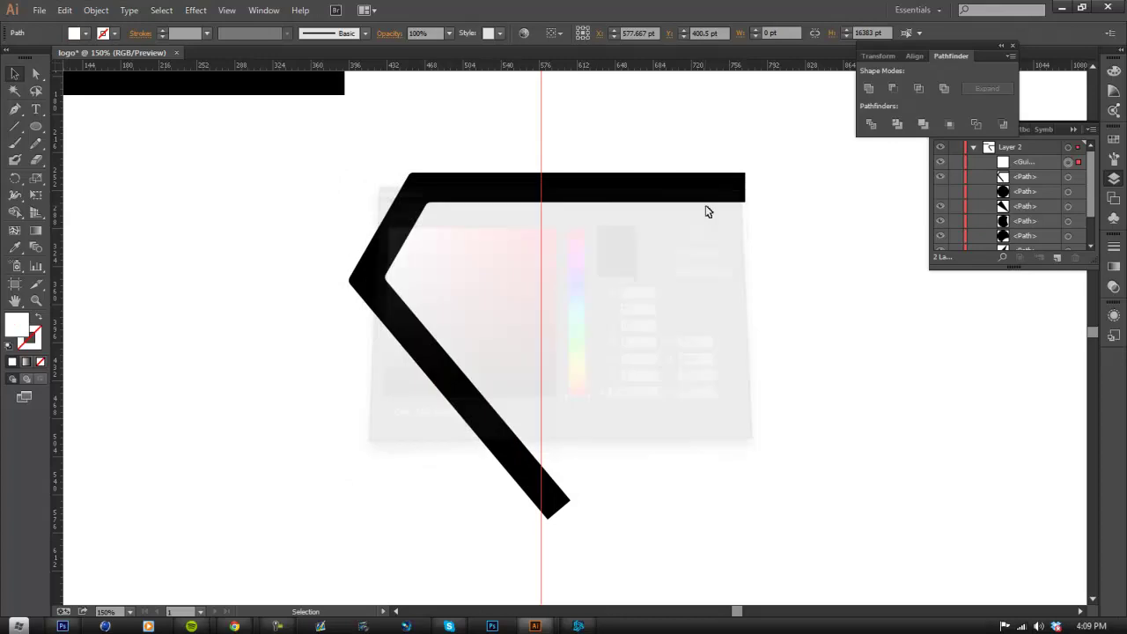
double_click(9, 327)
left_click_drag(436, 317, 367, 402)
left_click(713, 227)
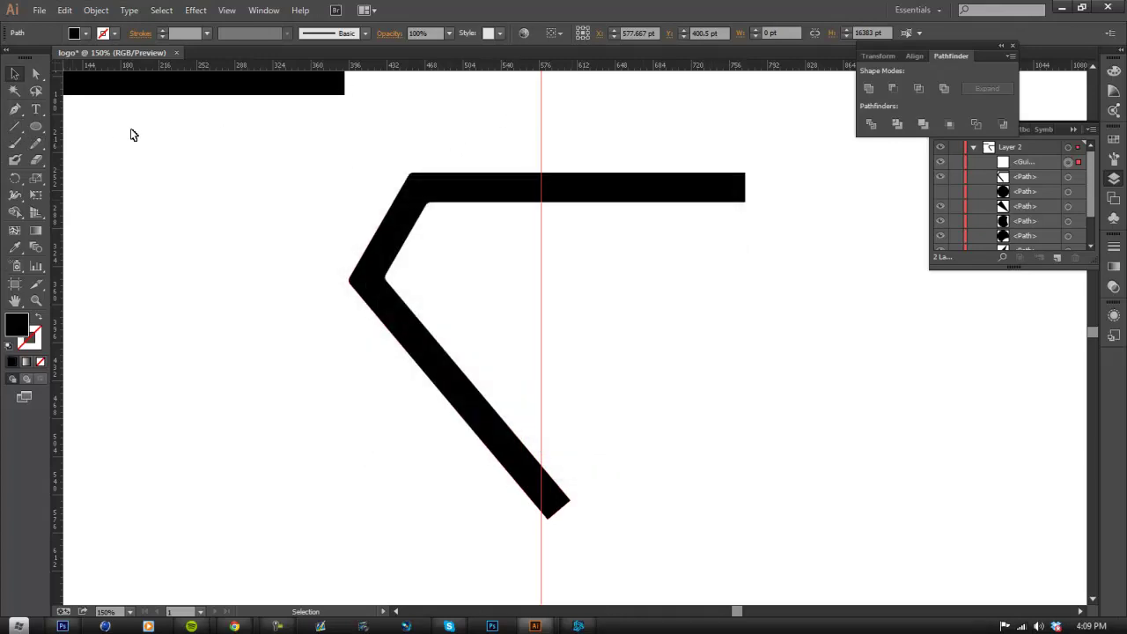
- Draw a black rectangle about 275 x 445 pt over the ends of the joined bars beyond the guide
left_click_drag(36, 128, 77, 130)
left_click_drag(570, 109, 861, 580)
left_click(12, 76)
- Try to align the black rectangle's left edge with the vertical guide and check the fit up close
left_click_drag(710, 240, 680, 247)
scroll(544, 143, "up", 4)
scroll(545, 144, "up", 1)
scroll(552, 180, "up", 3)
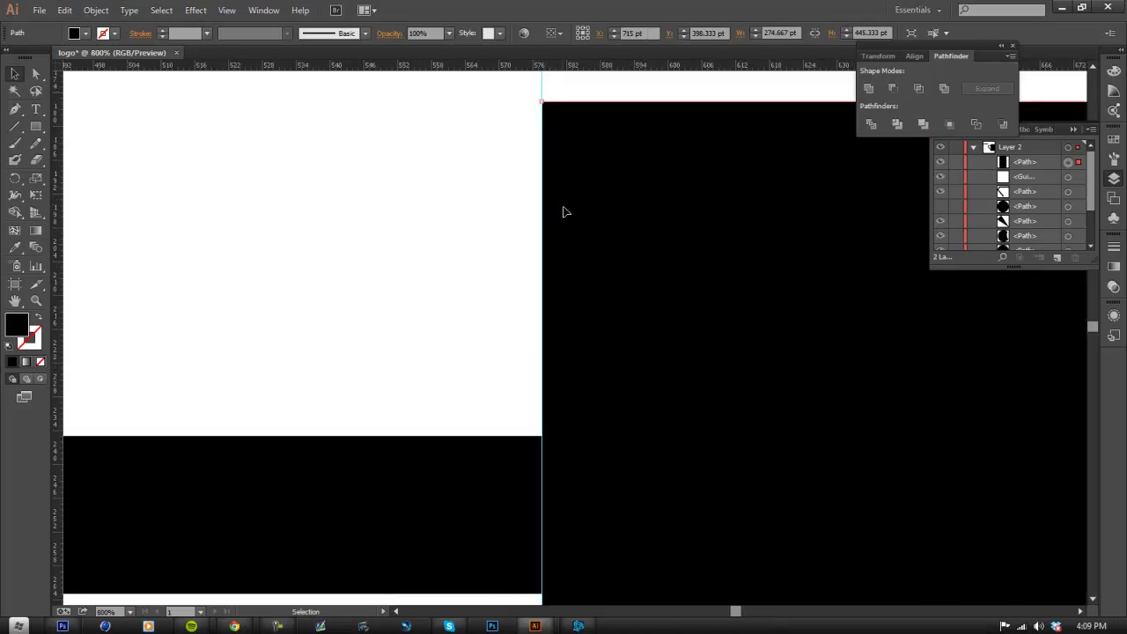
scroll(563, 440, "down", 3)
scroll(546, 429, "up", 6)
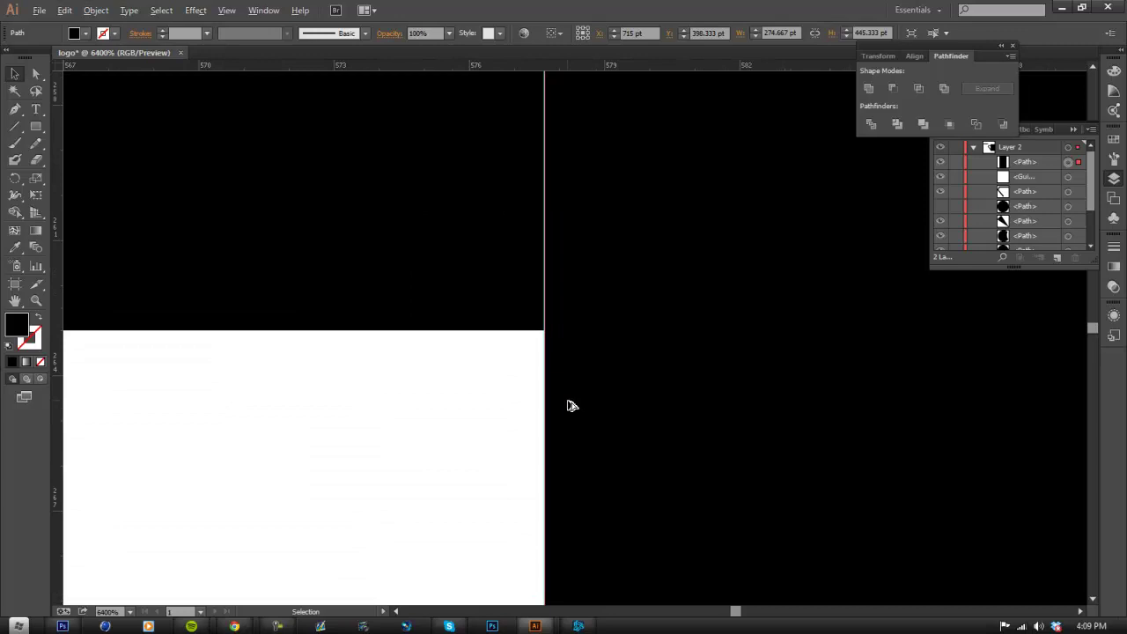
double_click(666, 364)
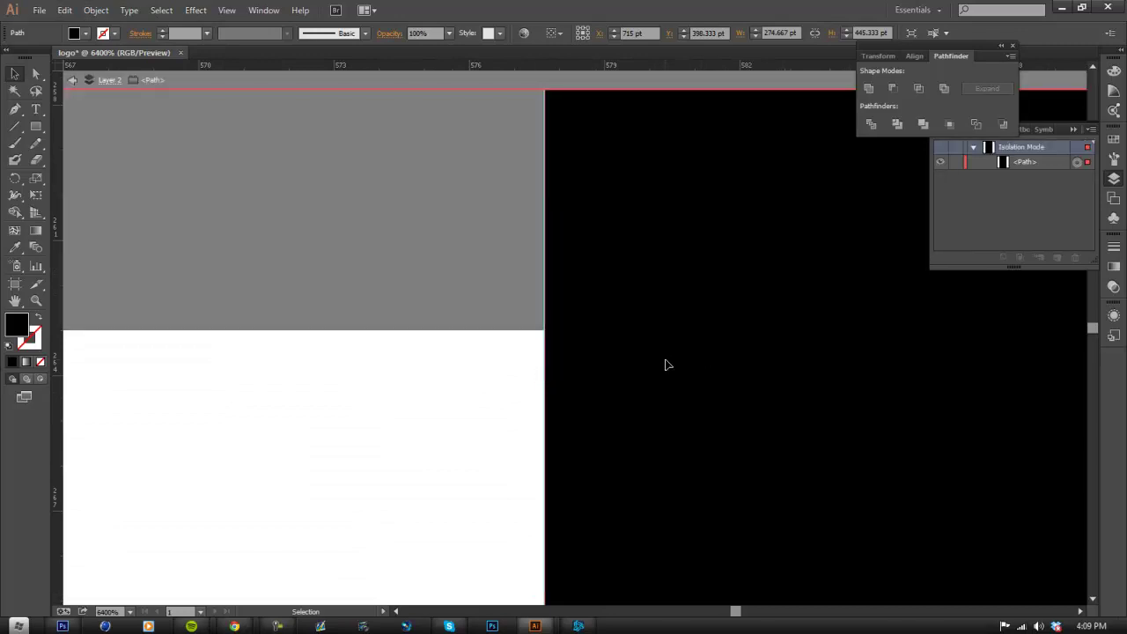
left_click(64, 10)
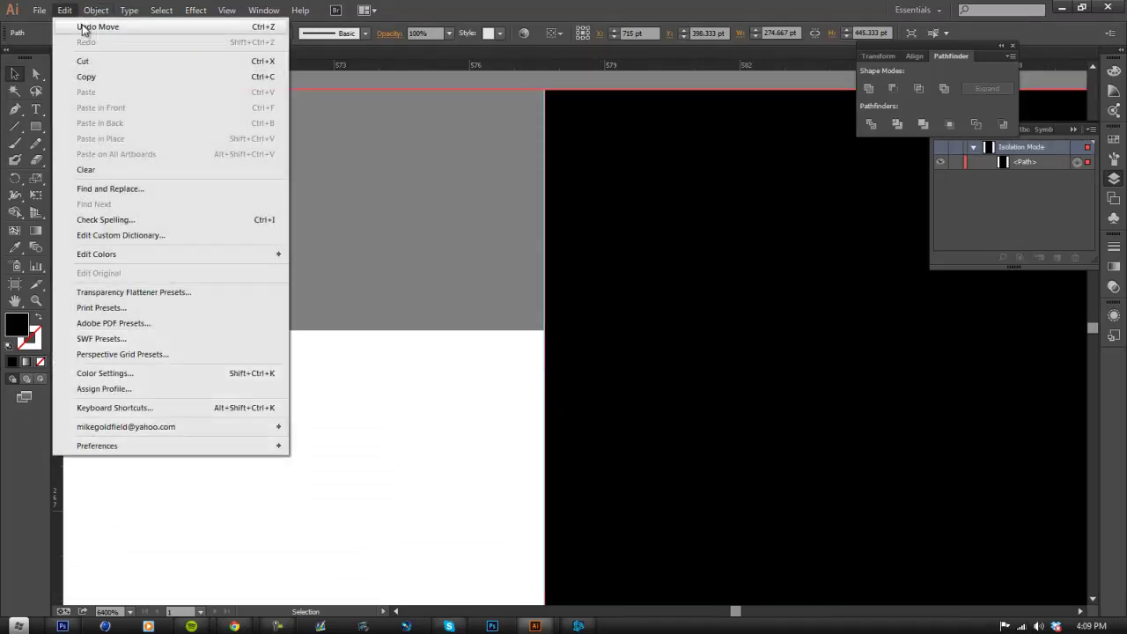
left_click(84, 21)
- Move the black rectangle so its left edge snaps exactly to the vertical guide
scroll(239, 204, "down", 10)
left_click_drag(516, 331, 468, 320)
scroll(276, 226, "up", 2)
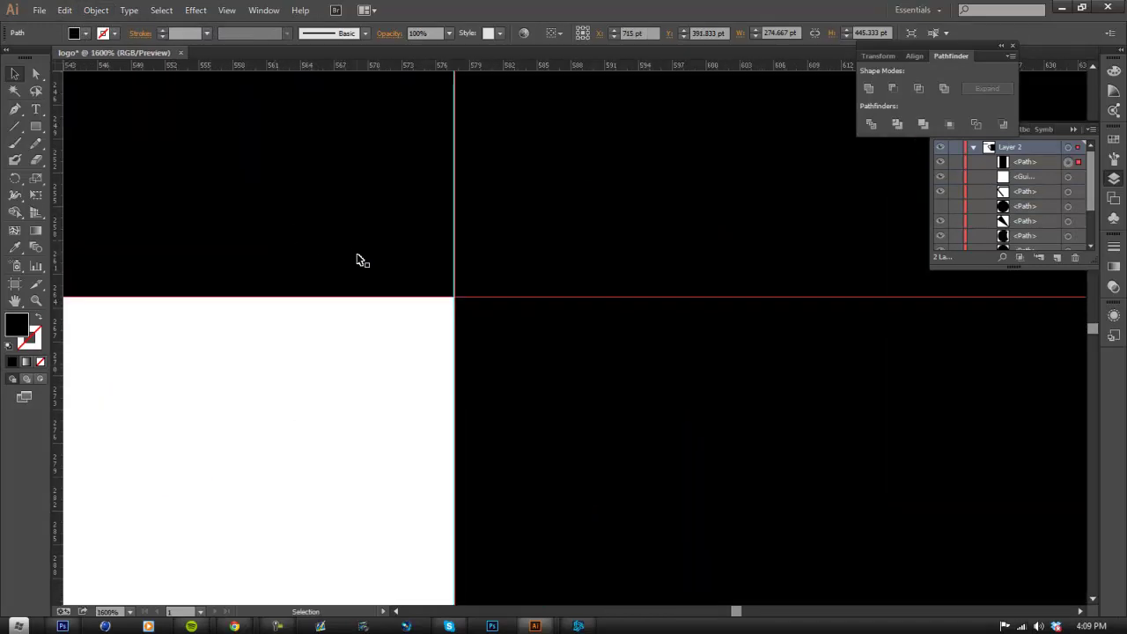
scroll(459, 354, "down", 5)
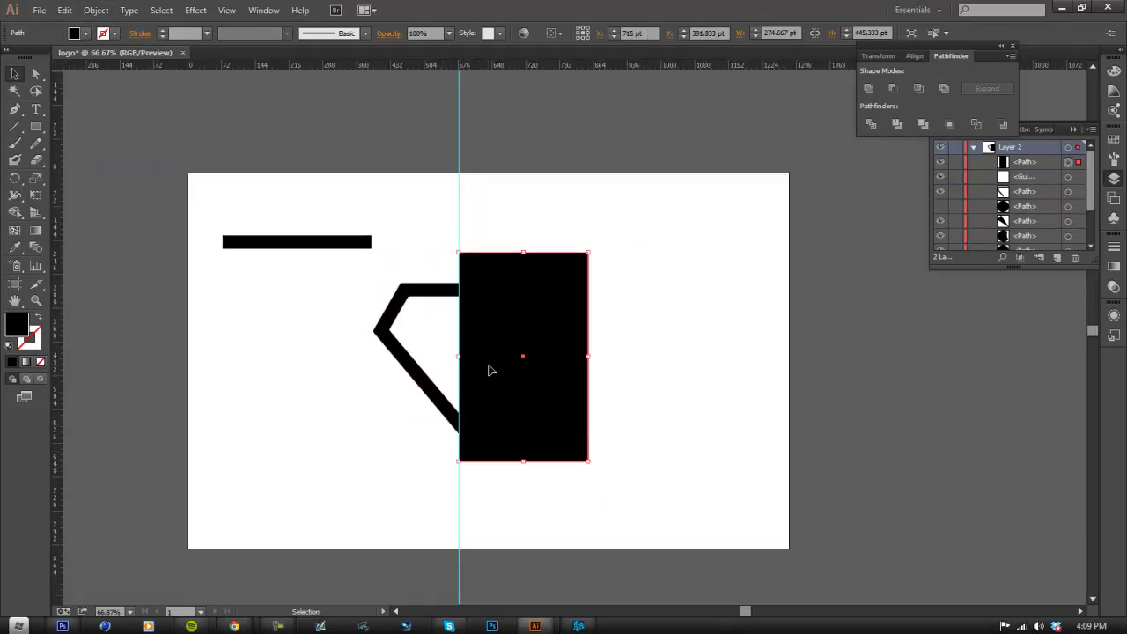
- Subtract the black rectangle from the joined bars with Minus Front, trimming both ends at the guide
left_click(441, 295, "shift")
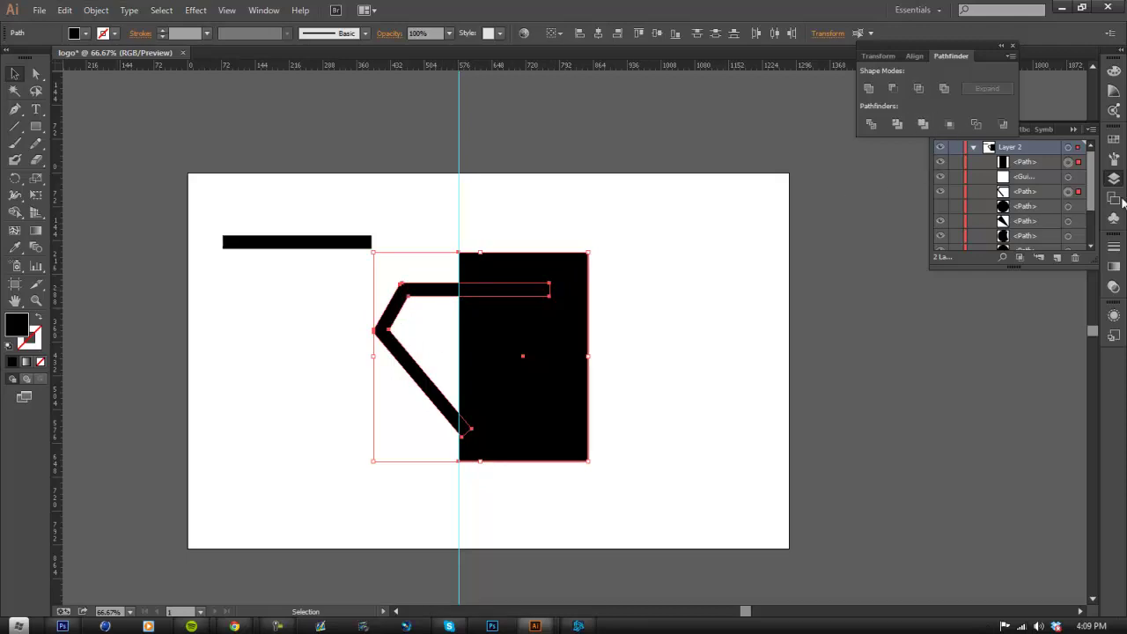
left_click(892, 91)
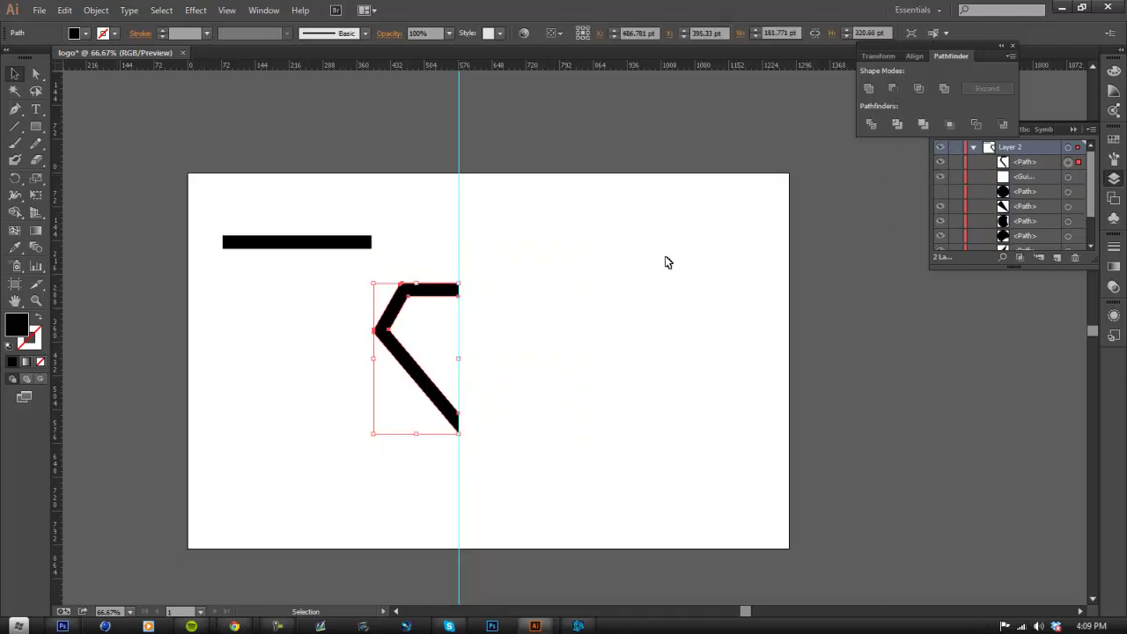
left_click(397, 396)
- Merge the cut circle at the upper inner corner into the trimmed bars with the Shape Builder tool
scroll(397, 395, "up", 4)
scroll(595, 438, "up", 3)
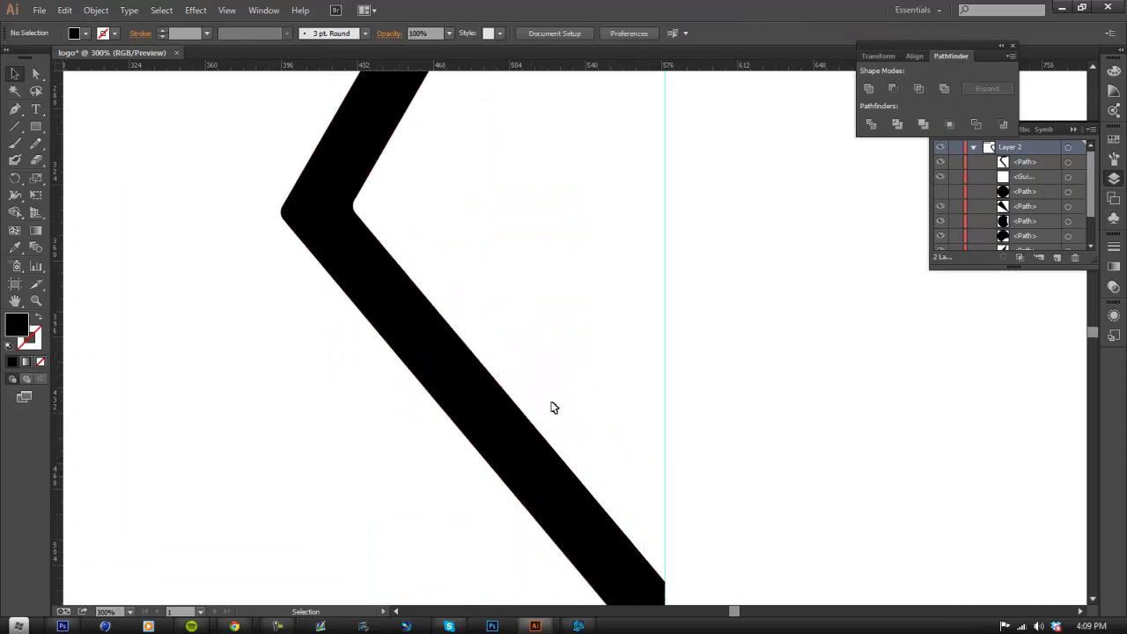
scroll(539, 316, "down", 4)
scroll(554, 302, "up", 3)
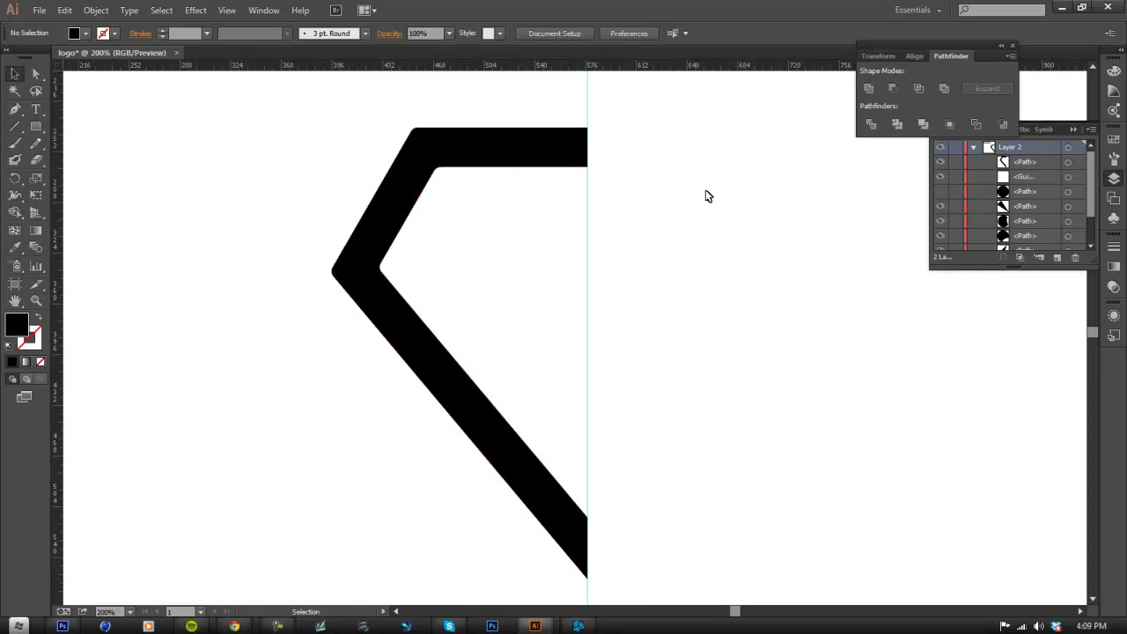
scroll(396, 144, "up", 3)
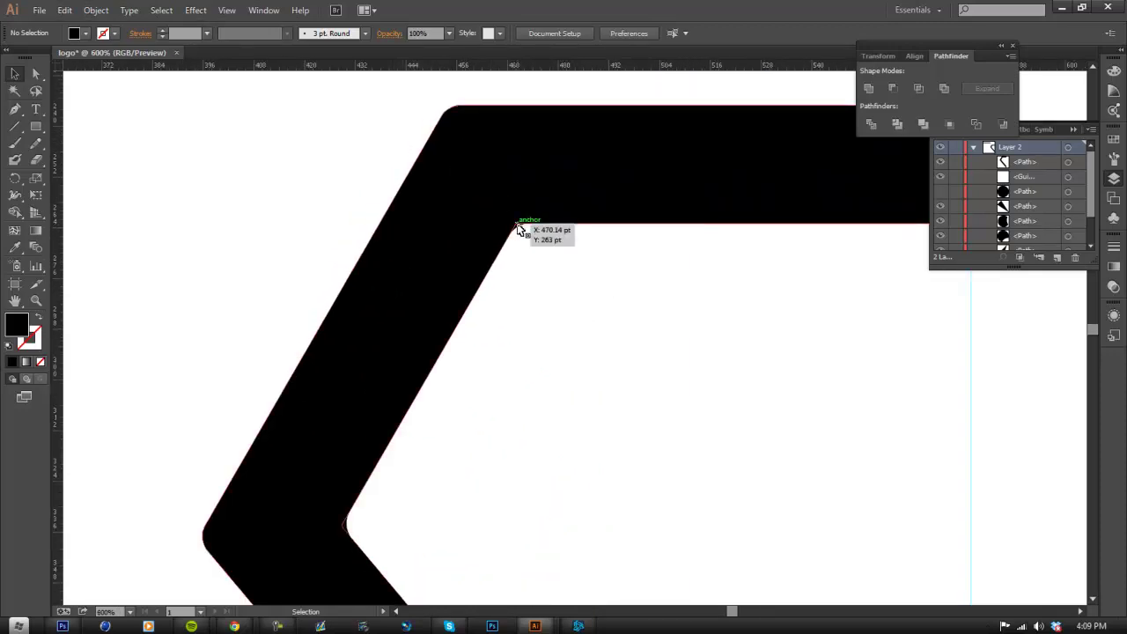
left_click(520, 230)
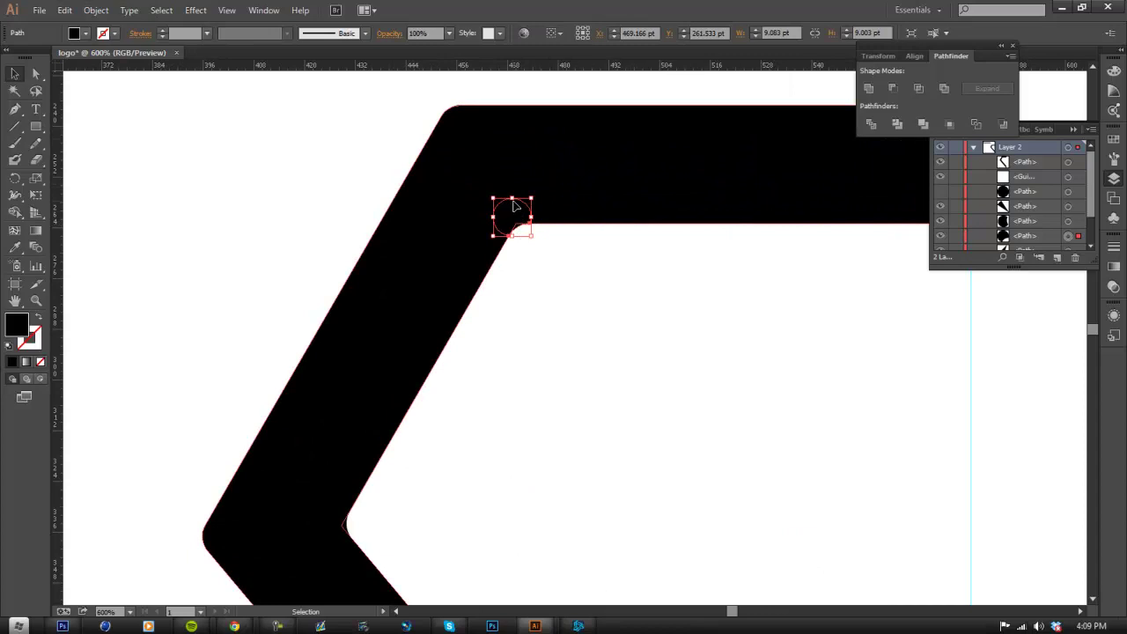
left_click(582, 189, "shift")
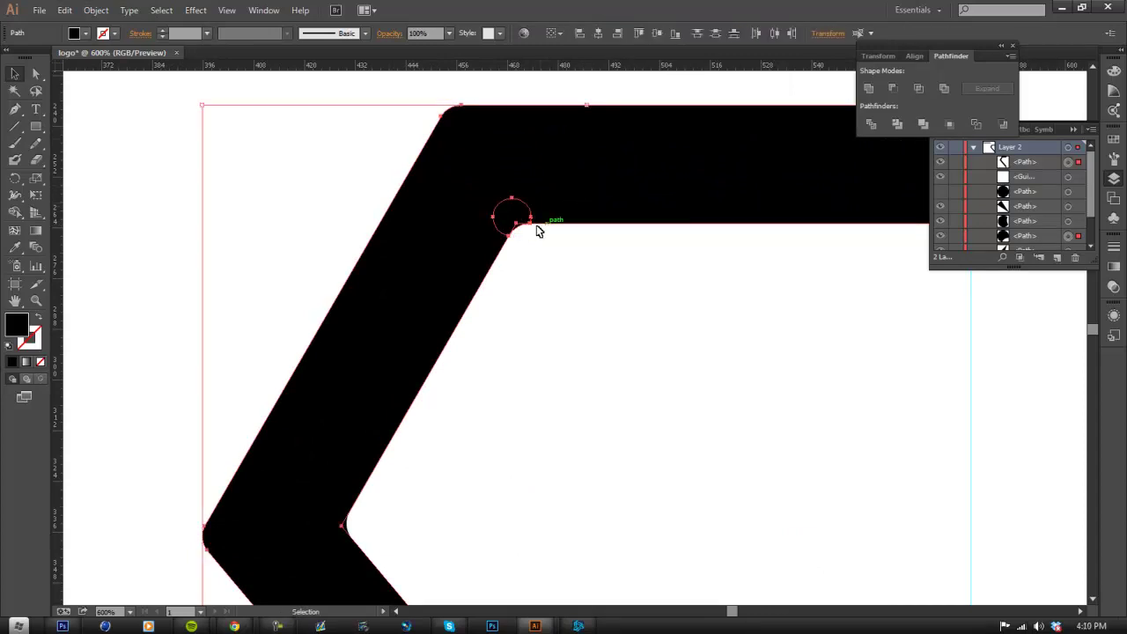
scroll(516, 232, "down", 2)
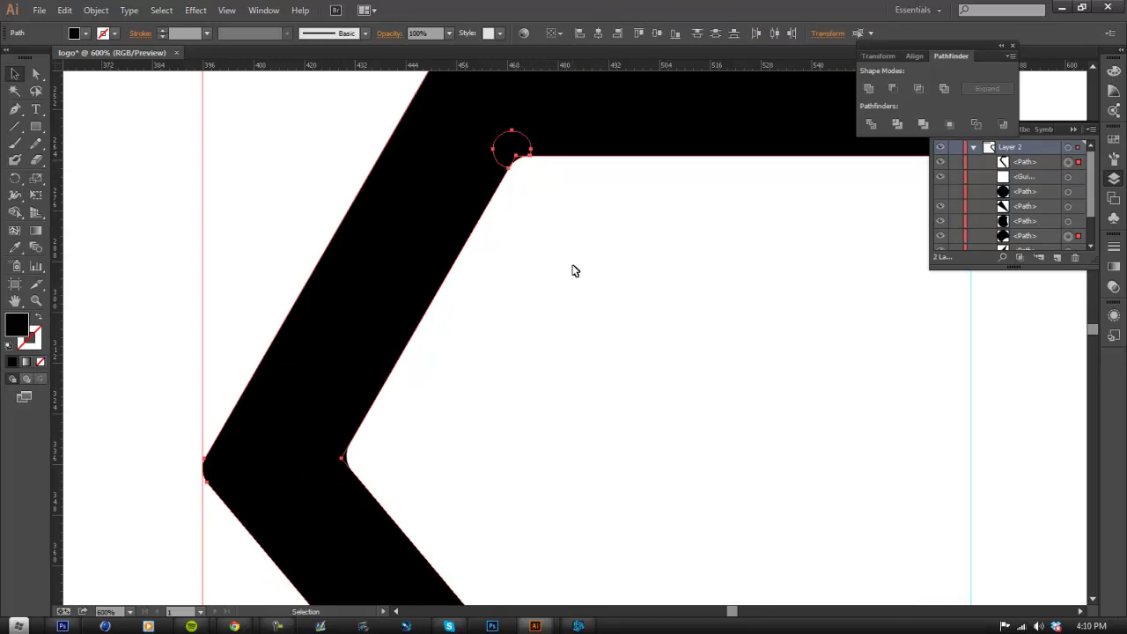
left_click(15, 213)
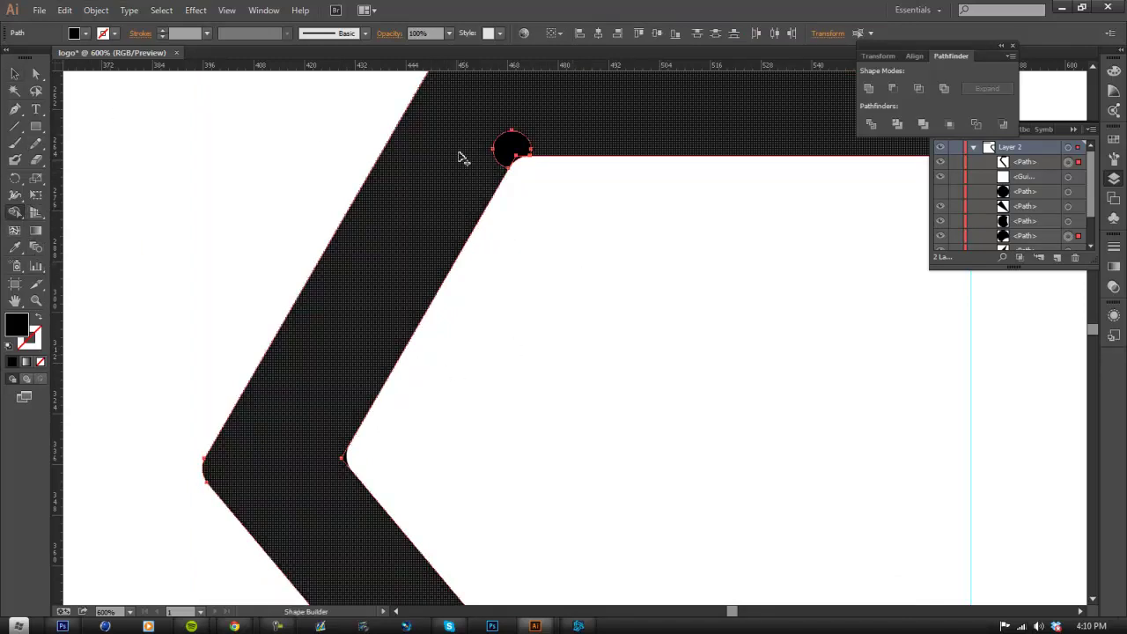
left_click(520, 156)
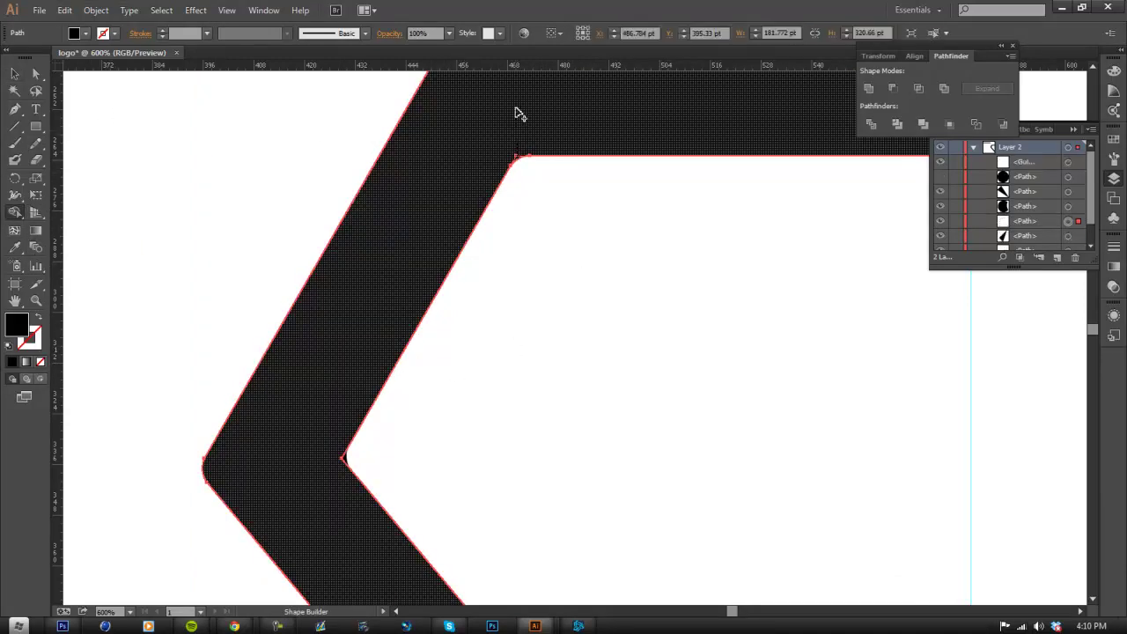
scroll(415, 256, "down", 1)
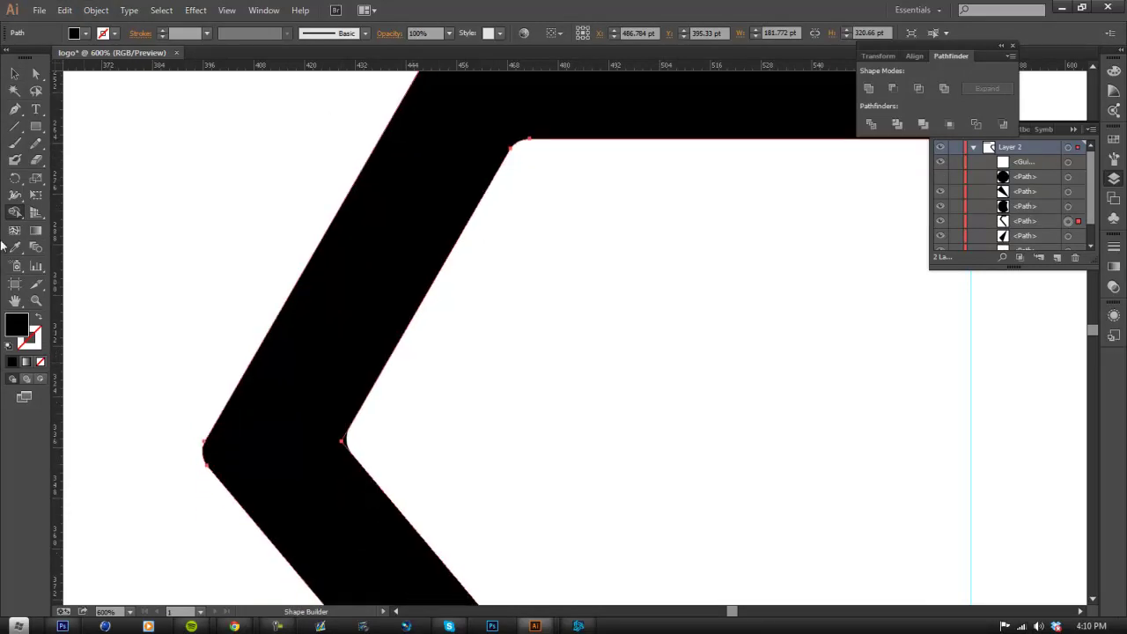
left_click(14, 74)
left_click(566, 377)
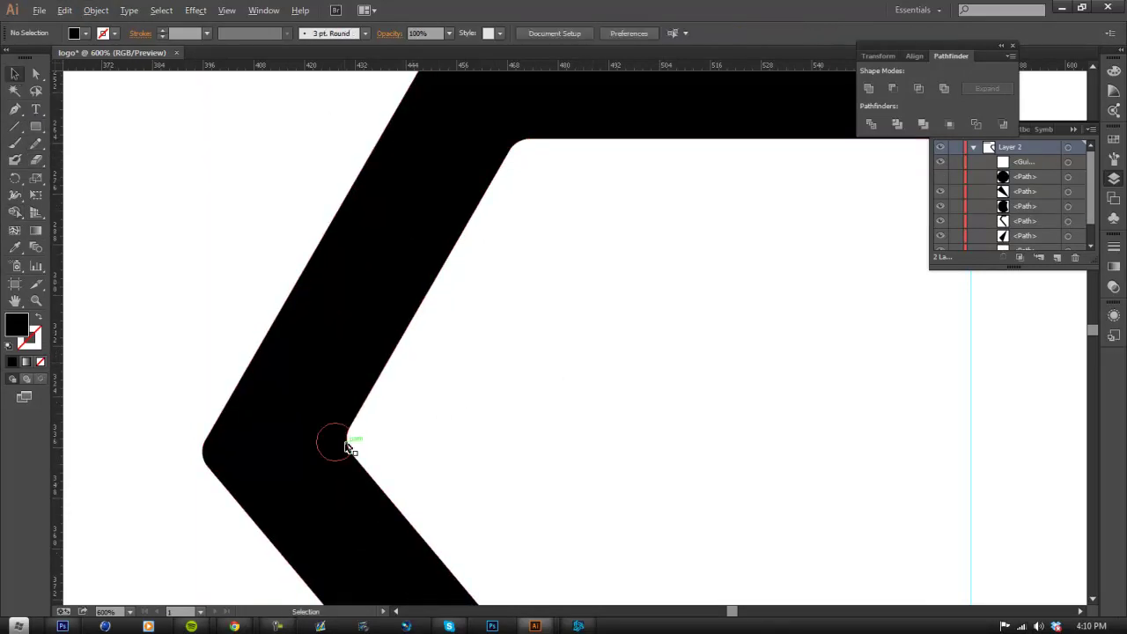
- Merge the cut circle at the inner side of the left corner into the bars with the Shape Builder tool
left_click_drag(342, 438, 226, 293)
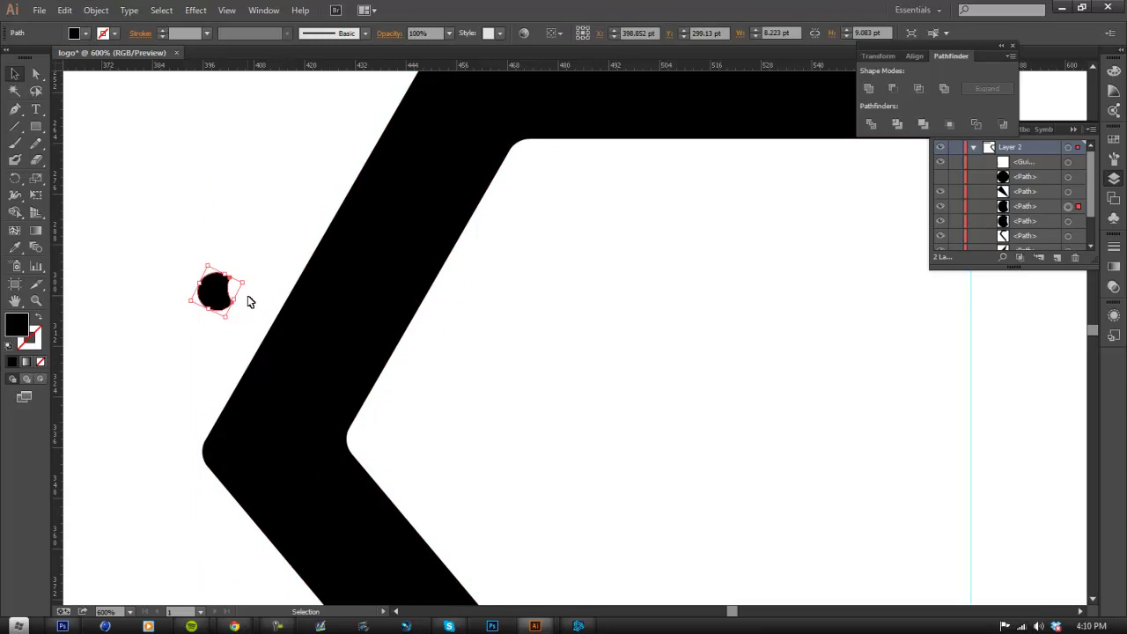
key("Delete")
left_click(365, 380)
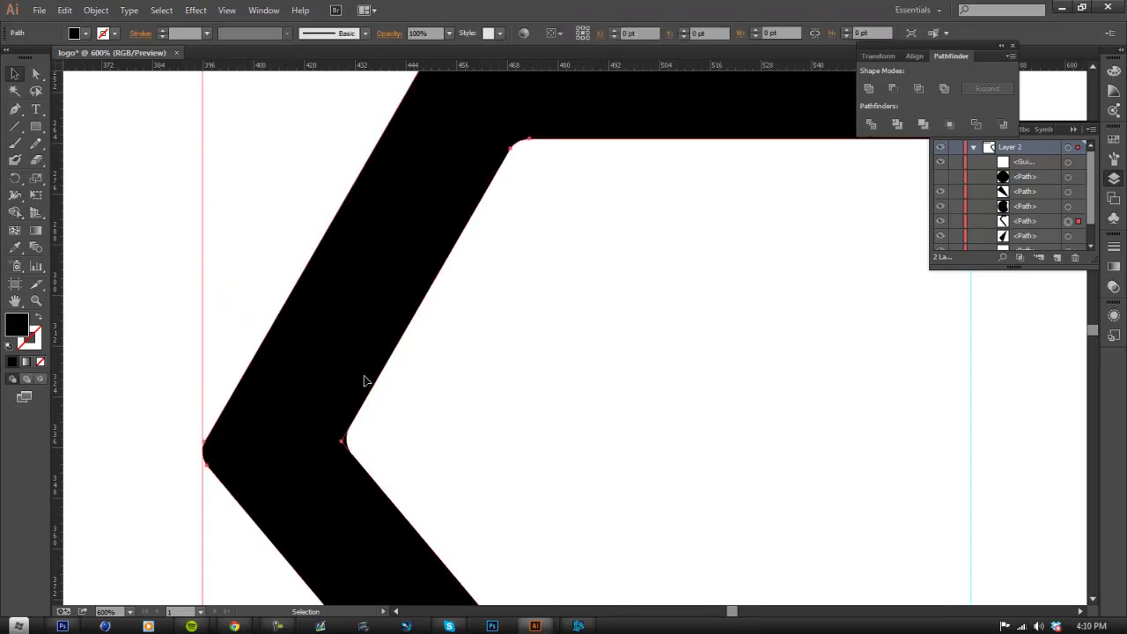
left_click(344, 447, "shift")
left_click(15, 177)
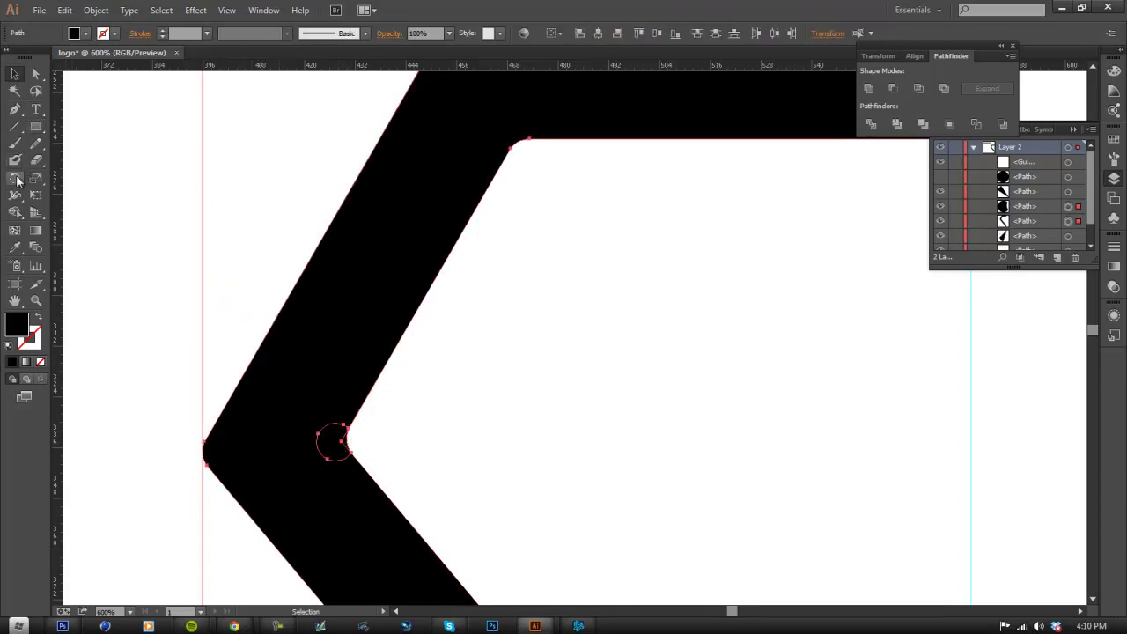
left_click(15, 212)
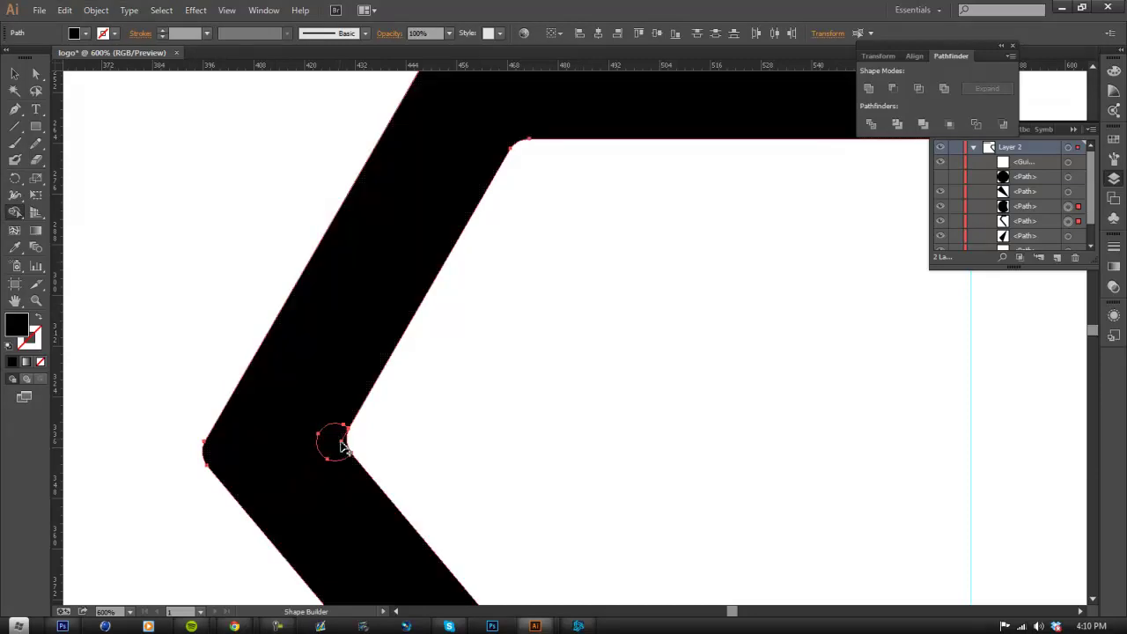
left_click_drag(320, 403, 429, 444)
scroll(536, 486, "down", 2)
scroll(564, 493, "down", 2)
scroll(574, 498, "up", 1)
left_click(15, 74)
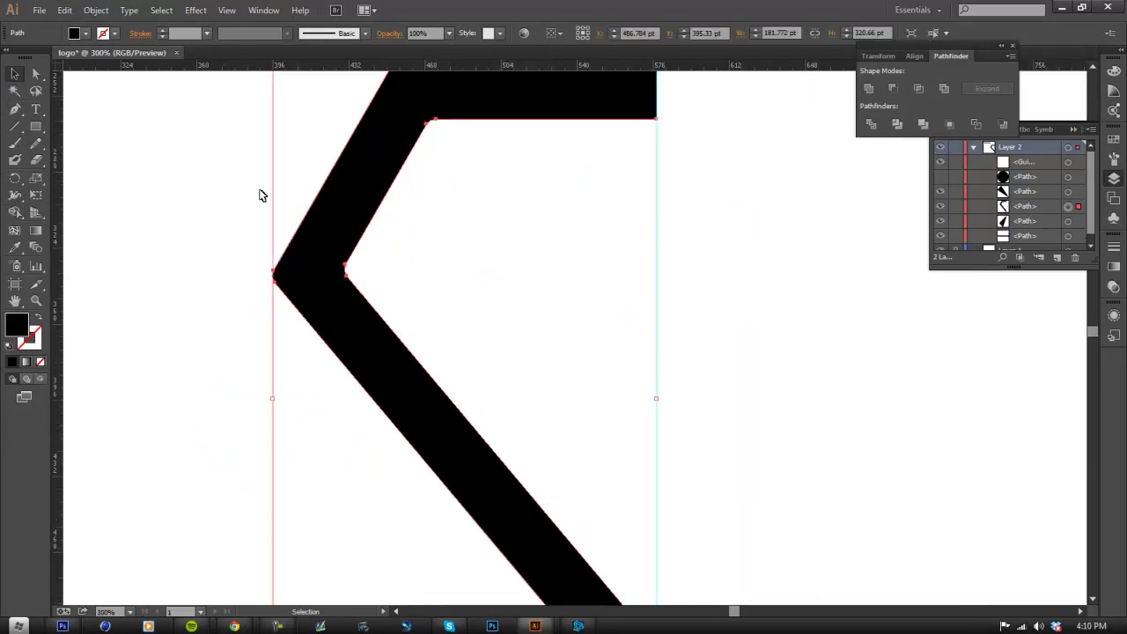
left_click(651, 390)
- Duplicate the half outline to the other side of the guide and reflect the copy across the vertical axis
scroll(651, 391, "down", 3)
scroll(719, 354, "up", 1)
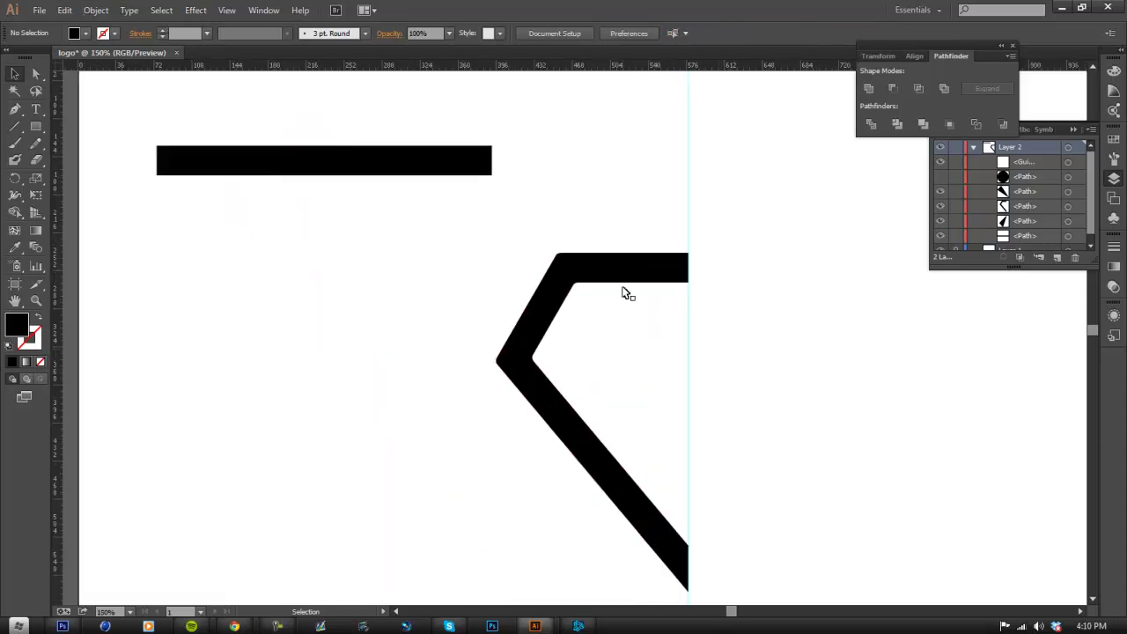
left_click_drag(631, 281, 826, 286)
scroll(808, 385, "down", 1)
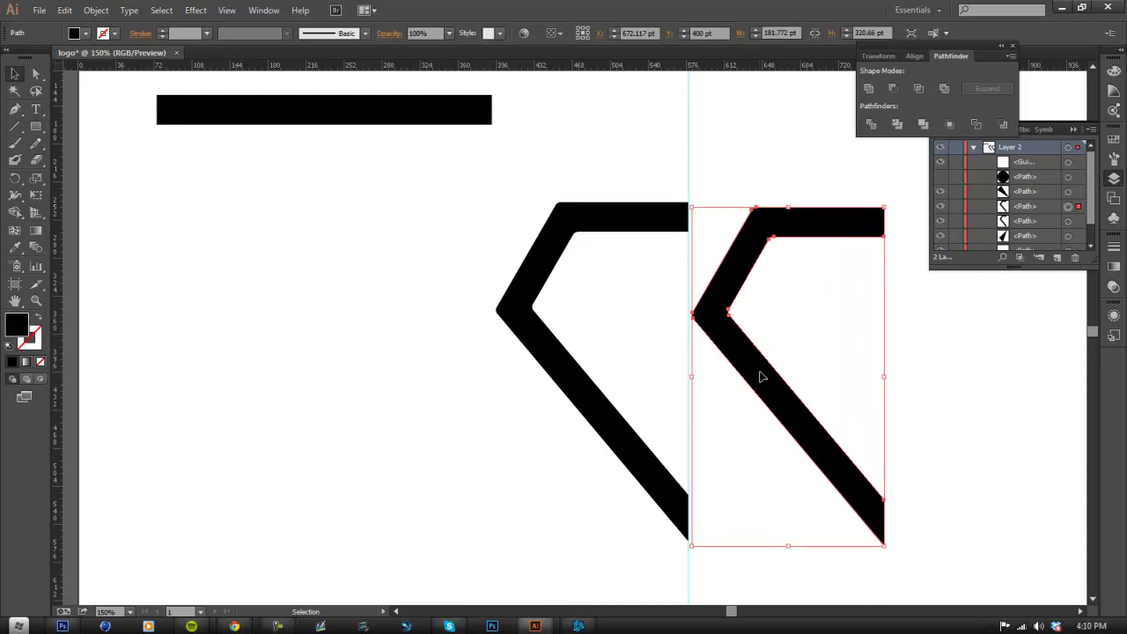
right_click(762, 379)
mouse_move(816, 554)
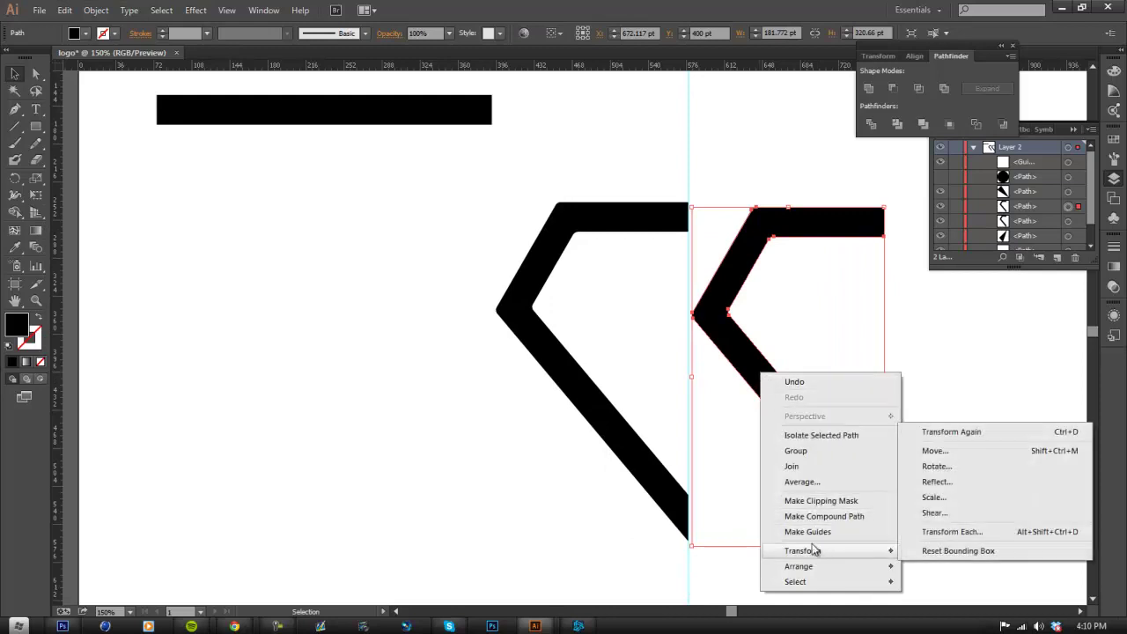
left_click(946, 482)
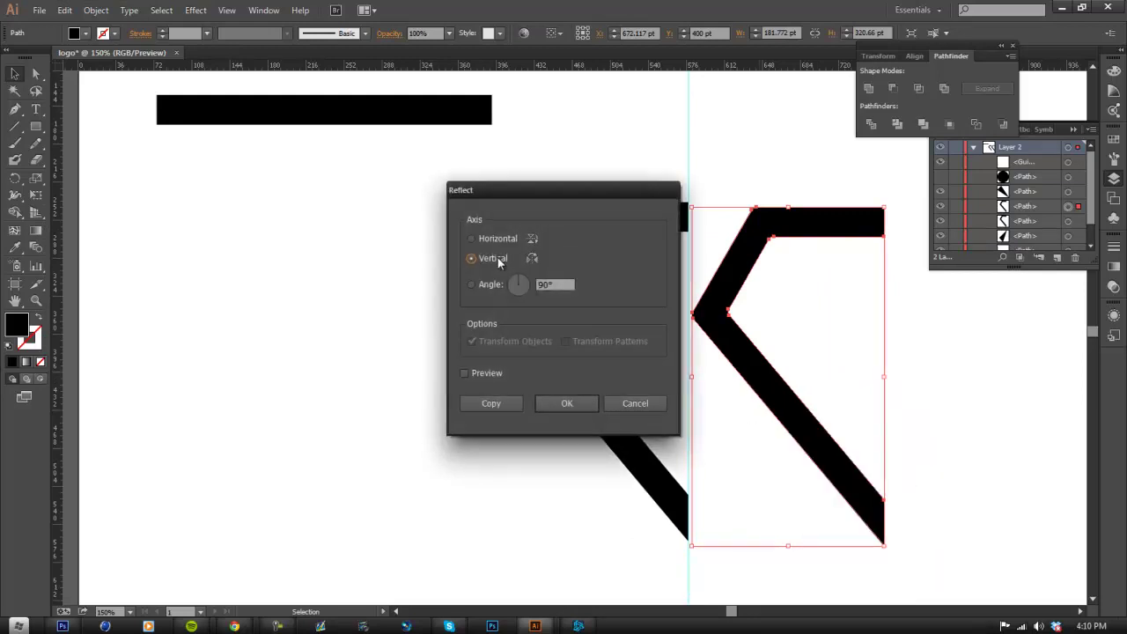
left_click(564, 406)
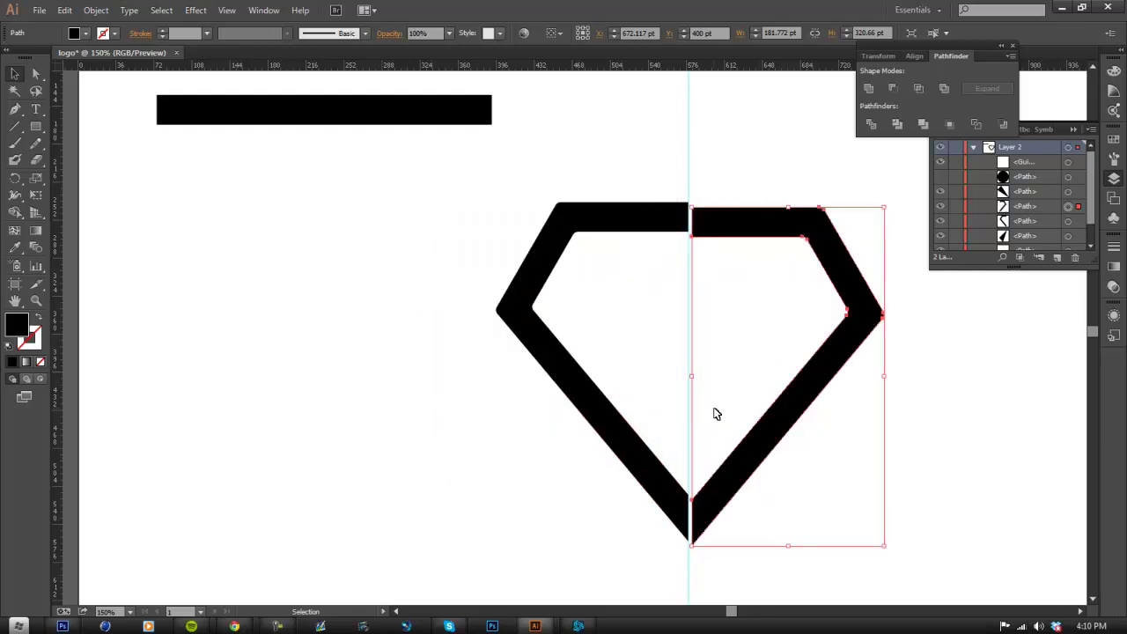
- Snap the mirrored half against the guide so its top bar and lower tip meet the original half
left_click_drag(730, 470, 724, 465)
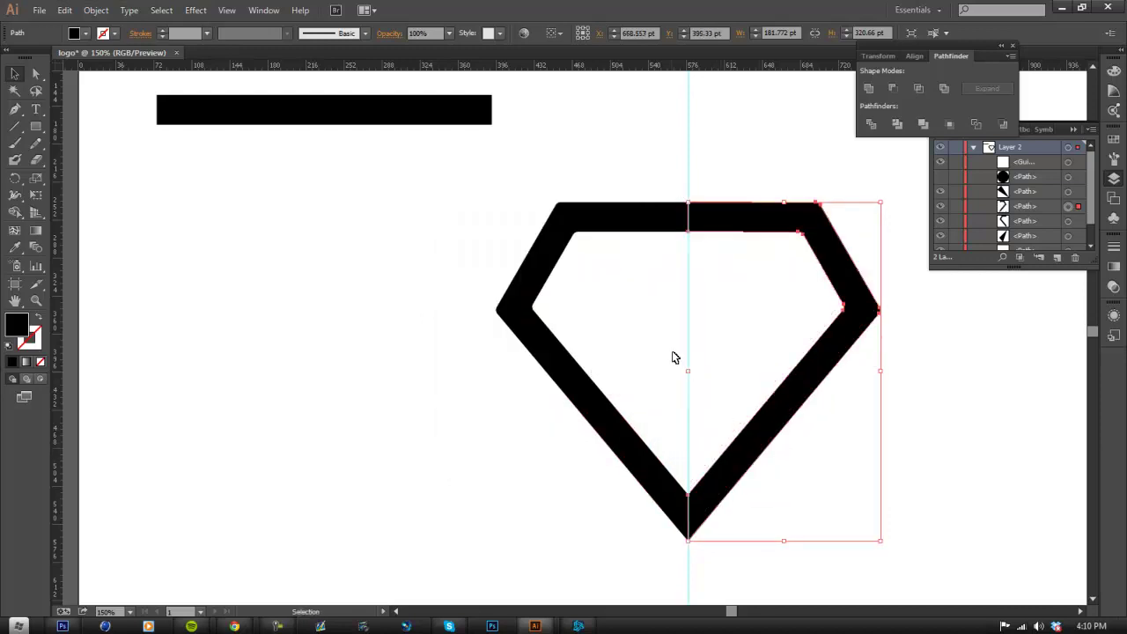
scroll(684, 295, "up", 3)
scroll(730, 184, "up", 3)
left_click(730, 184)
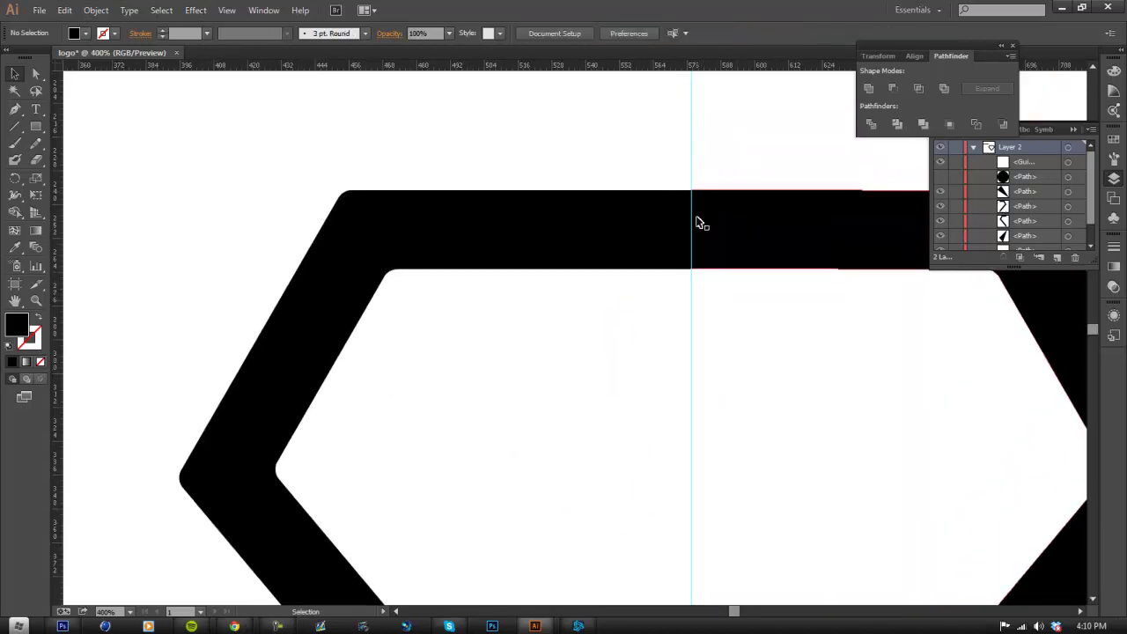
- Merge the original and mirrored halves into one diamond outline across the top bar at the guide with the Shape Builder tool
scroll(699, 221, "up", 5)
scroll(669, 228, "up", 3)
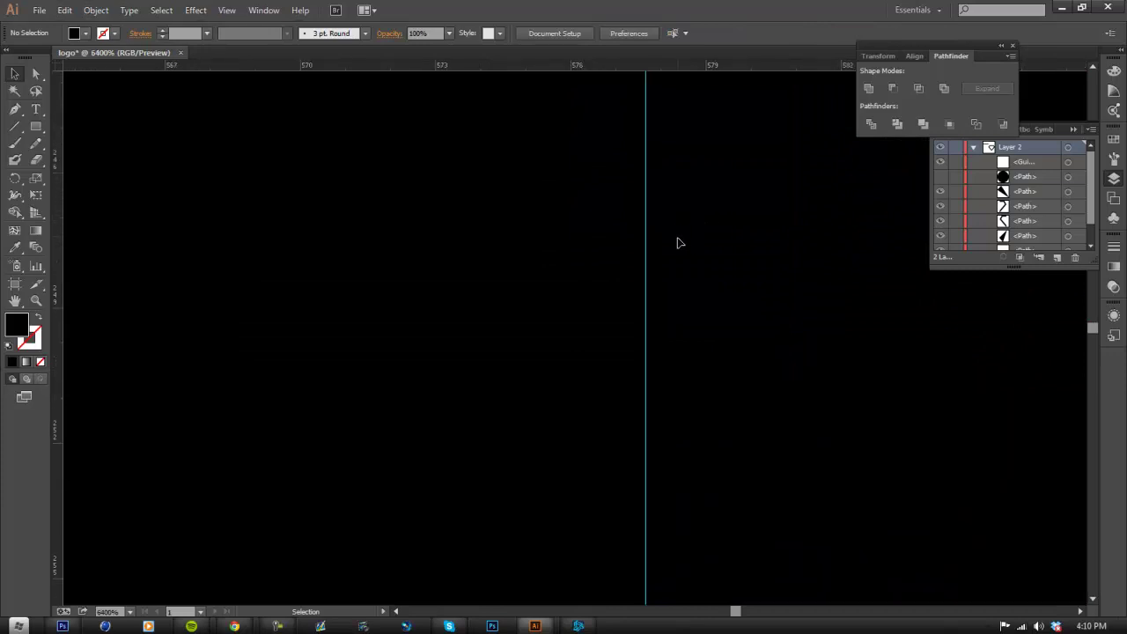
left_click(678, 244)
scroll(683, 290, "down", 8)
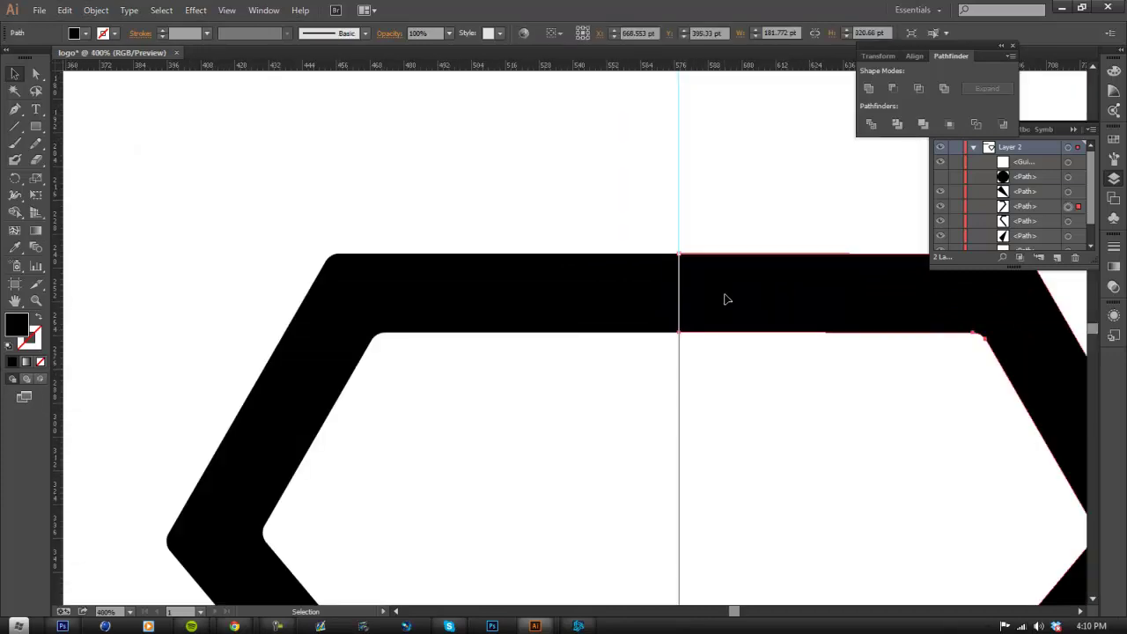
left_click(646, 300, "shift")
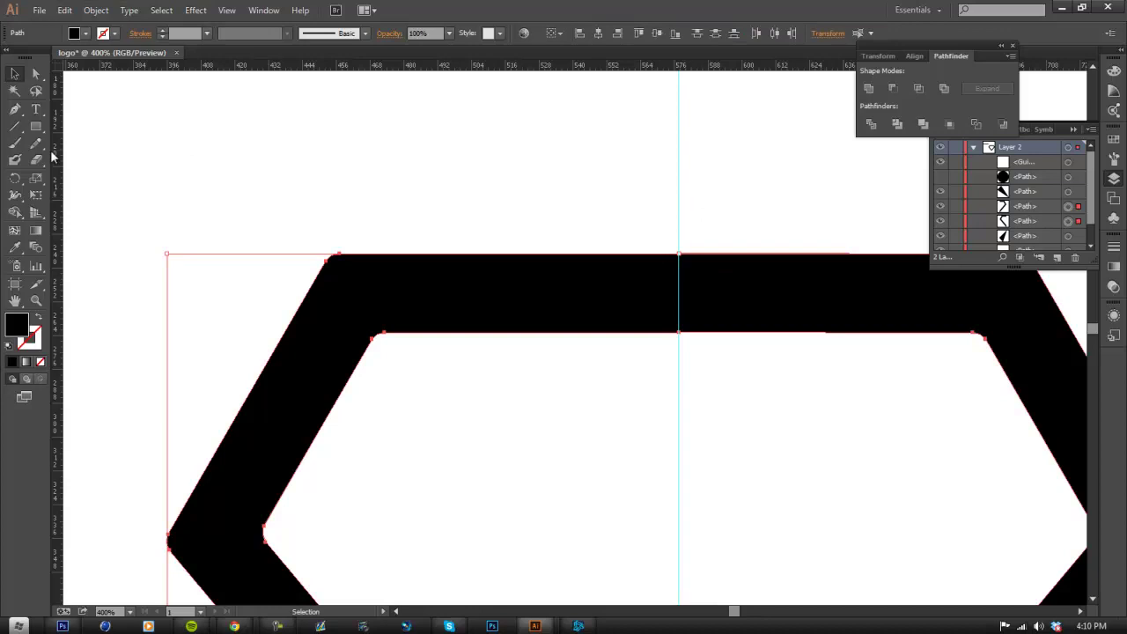
left_click(15, 212)
left_click_drag(591, 302, 737, 302)
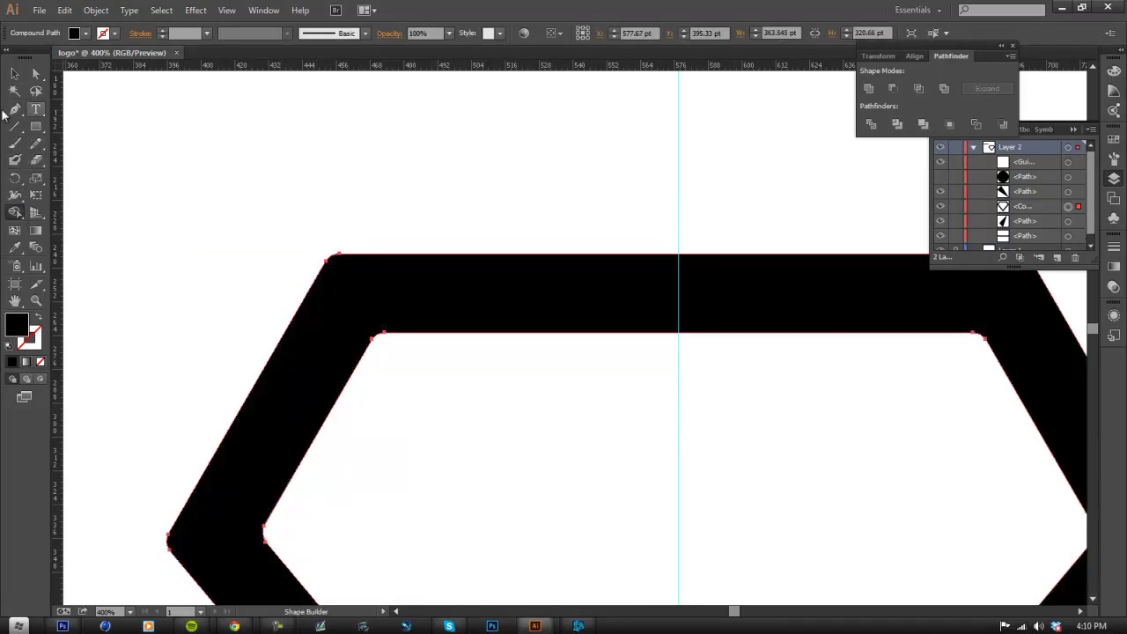
left_click(17, 74)
left_click(498, 380)
- Inspect how the two halves meet along the guide at the diamond's lower tip and inner corner
scroll(634, 470, "down", 5)
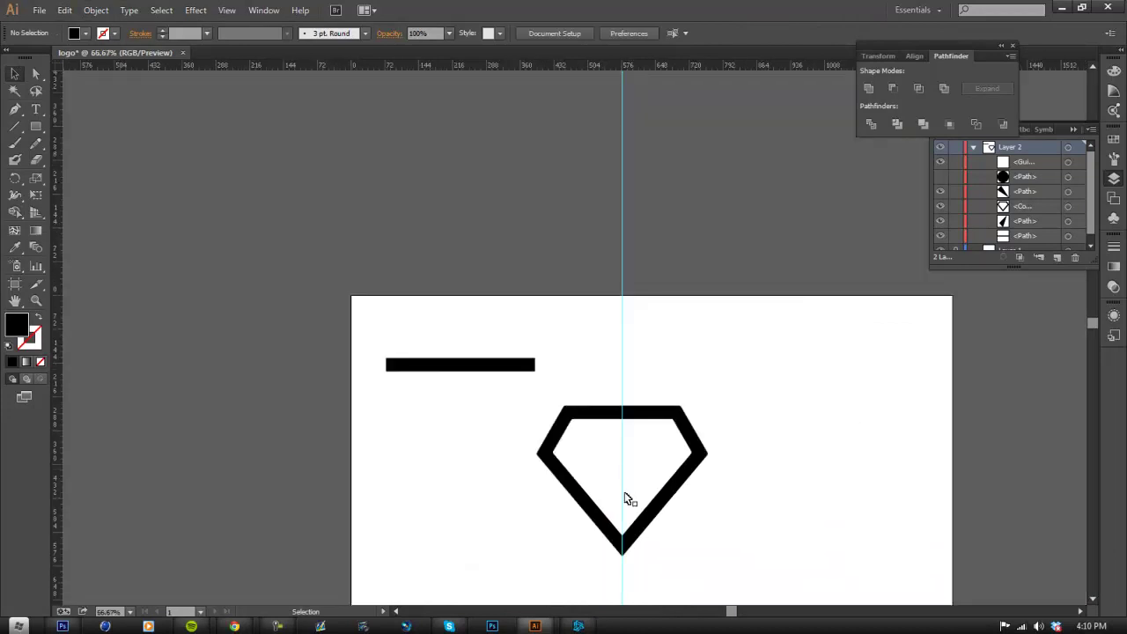
scroll(629, 529, "up", 4)
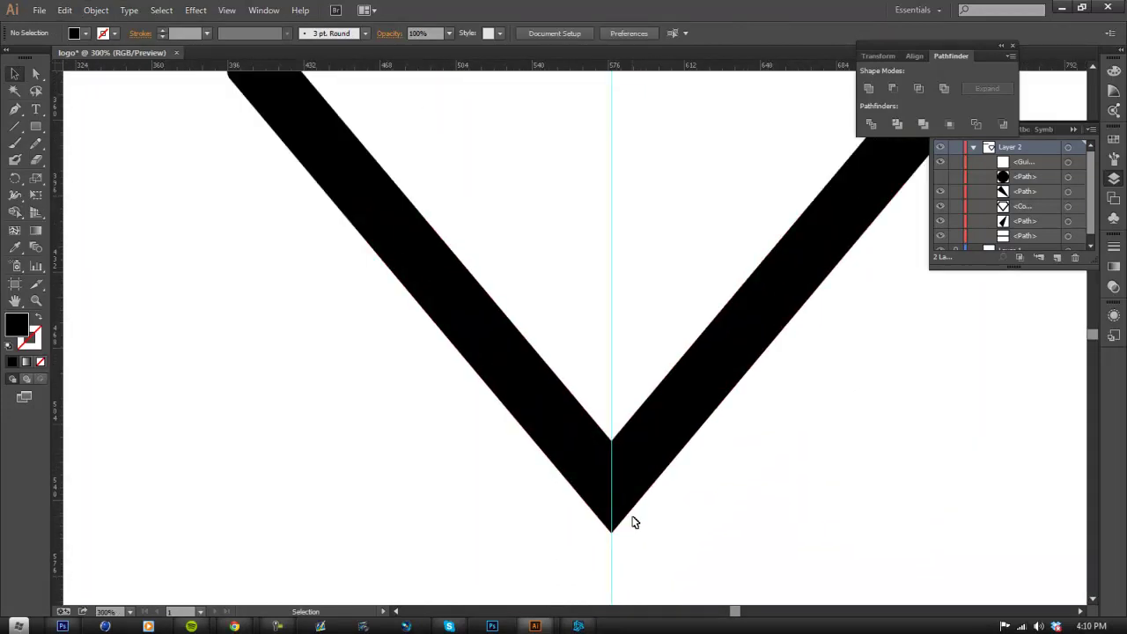
scroll(617, 453, "down", 3)
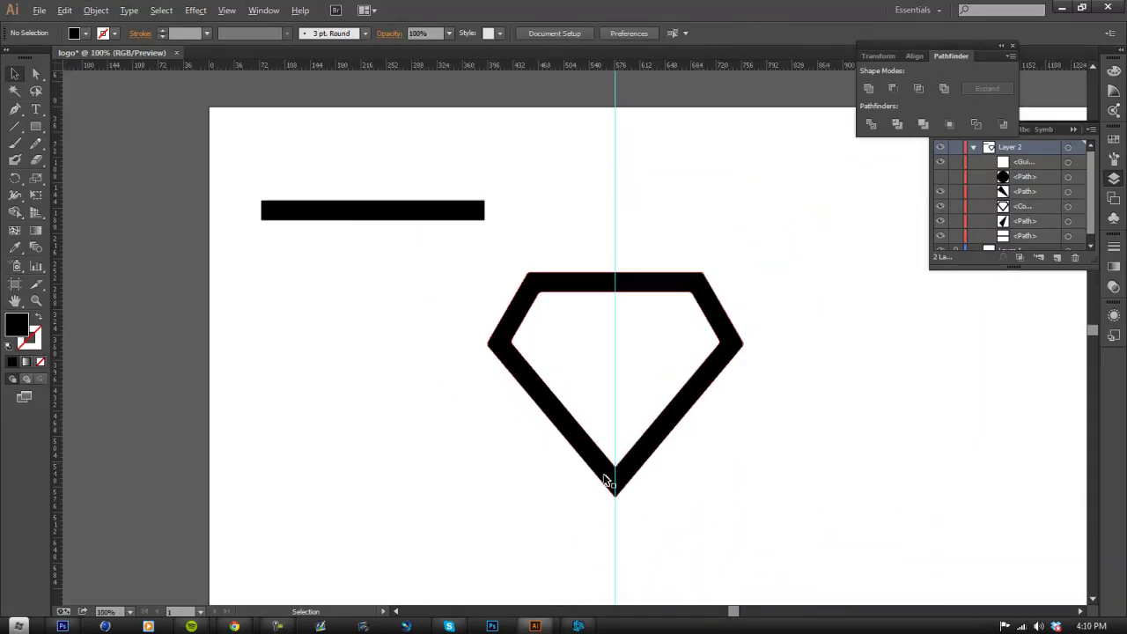
scroll(609, 475, "up", 4)
scroll(608, 481, "up", 1)
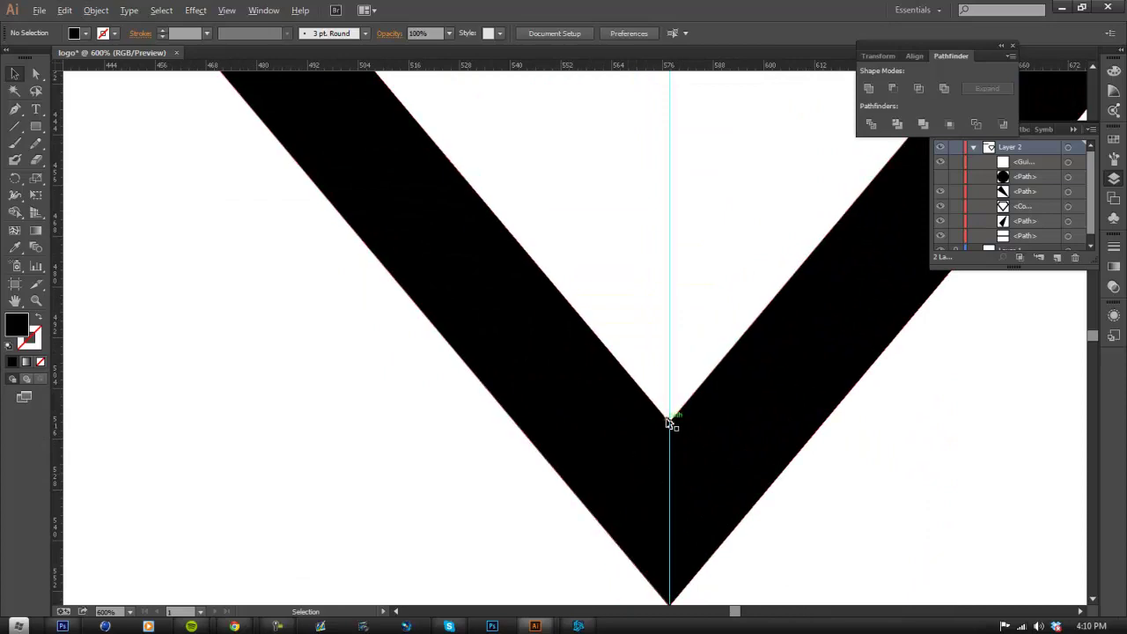
scroll(670, 422, "up", 7)
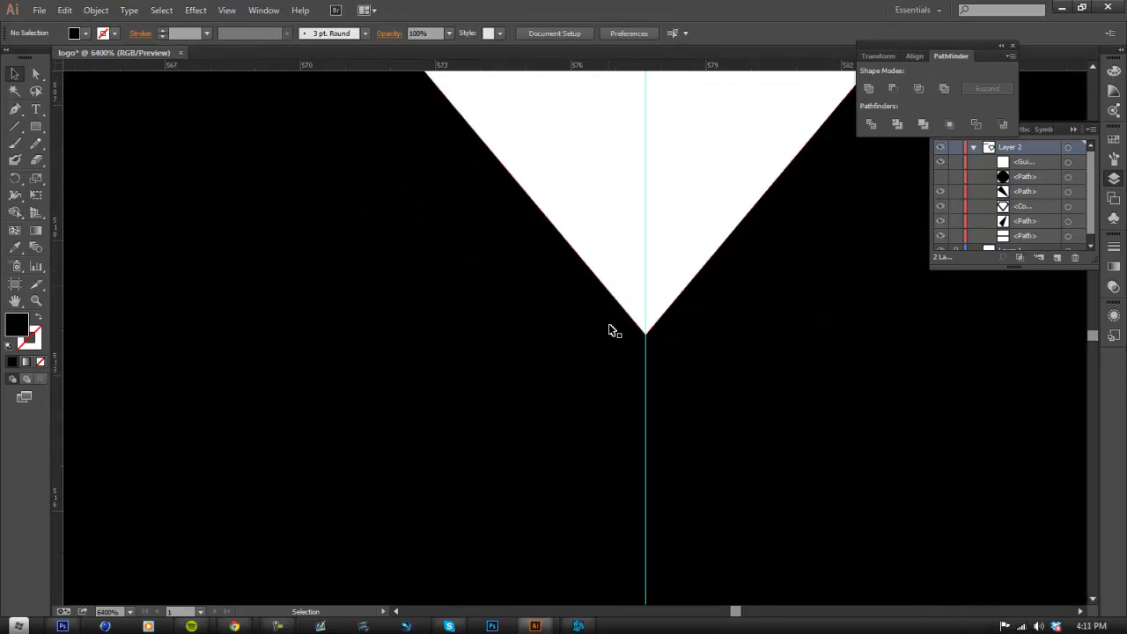
scroll(652, 358, "down", 12)
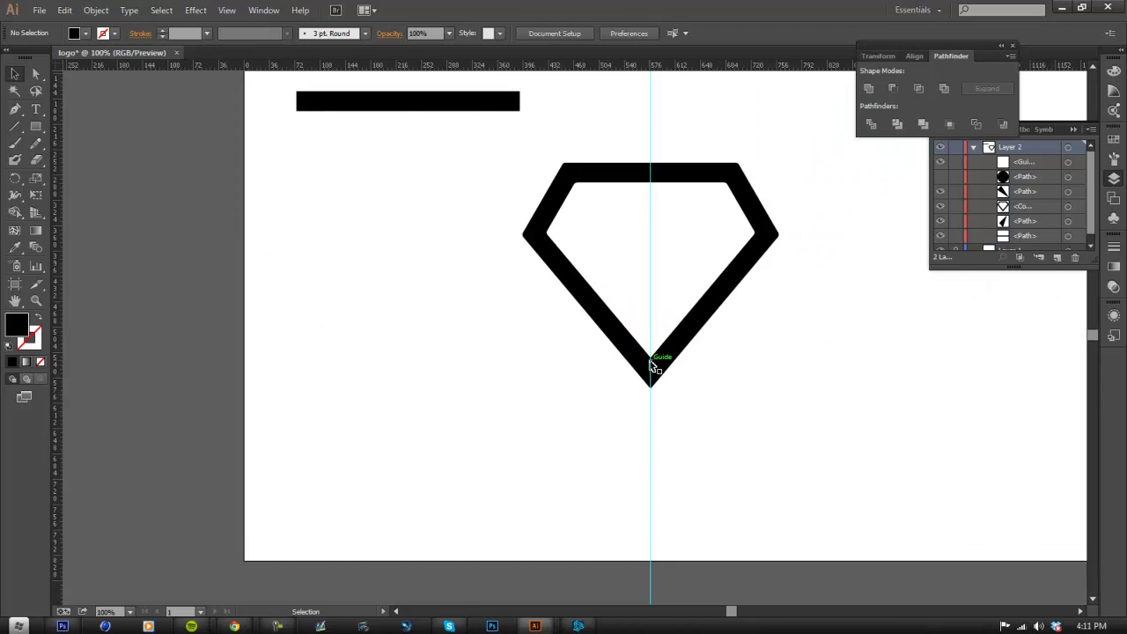
scroll(667, 385, "up", 2)
scroll(435, 179, "up", 4)
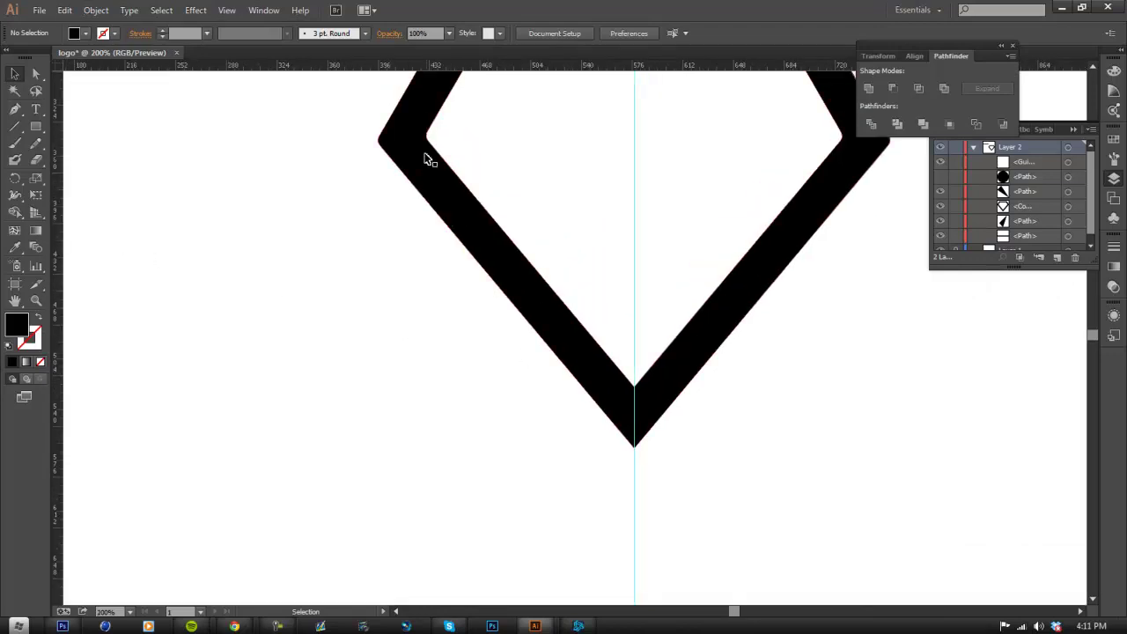
scroll(572, 282, "down", 2)
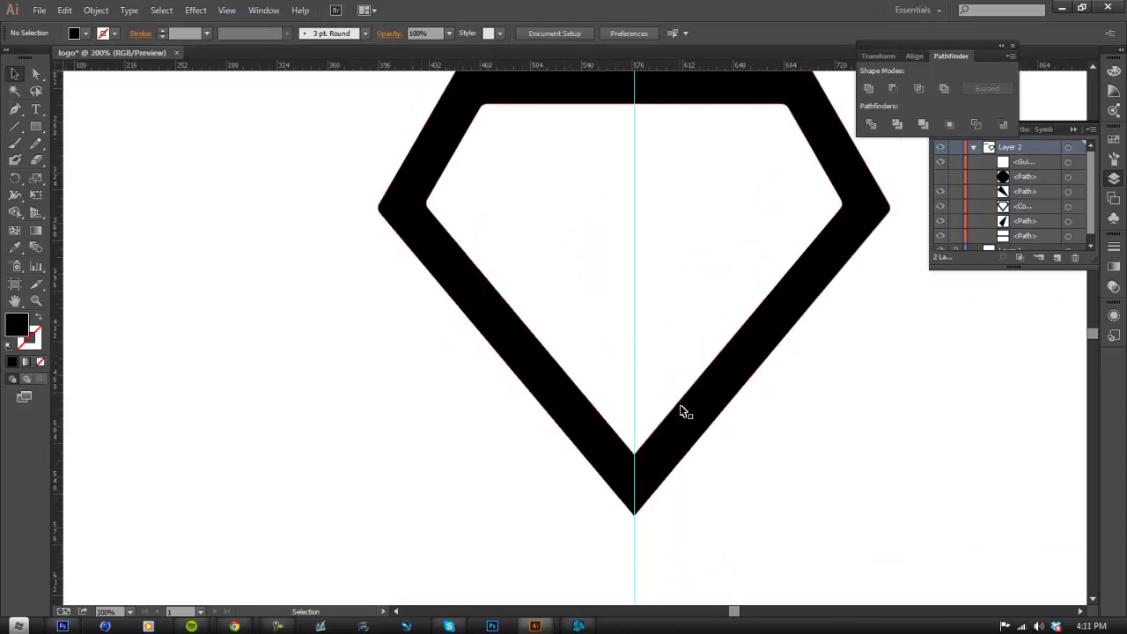
scroll(594, 434, "up", 2)
- Draw a 17.5 pt circle centred on the guide and fit it against both inner edges of the lower corner
left_click_drag(35, 130, 96, 160)
left_click_drag(520, 256, 602, 438)
left_click(11, 74)
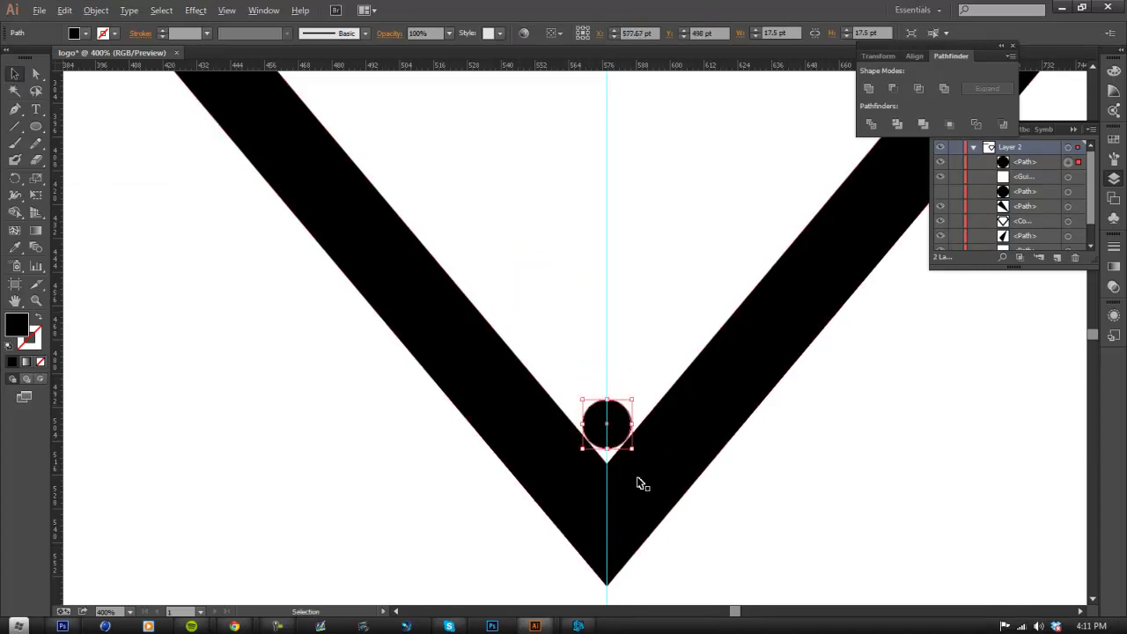
scroll(637, 478, "up", 5)
left_click_drag(507, 254, 505, 259)
left_click_drag(505, 260, 504, 261)
key("ctrl+shift+a")
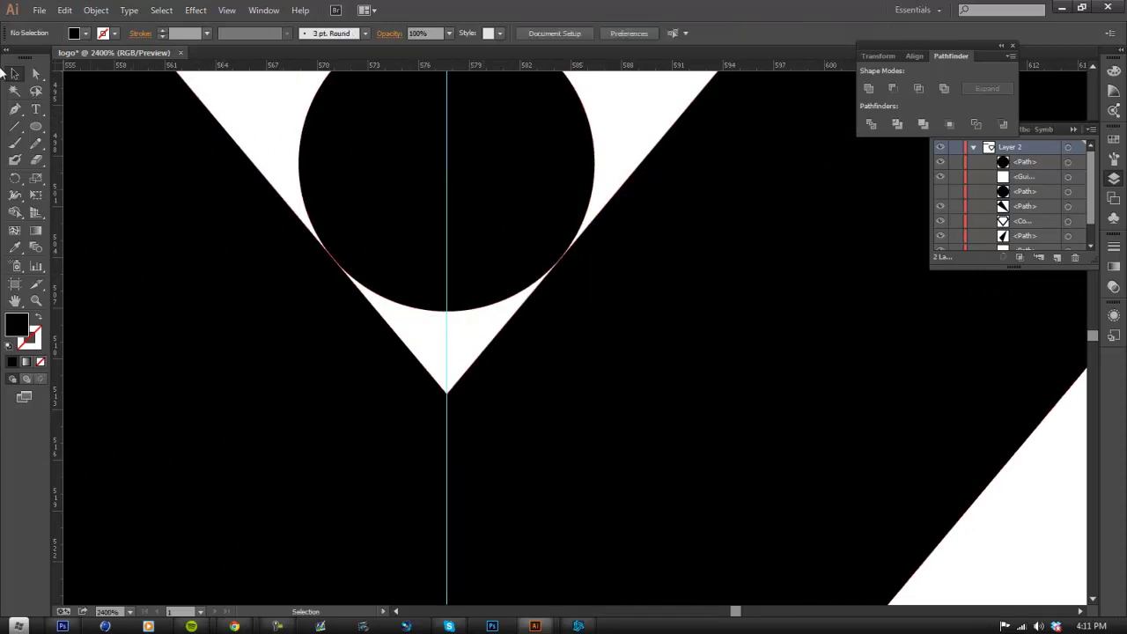
- Draw a second circle about 17 pt across and centre it on the guide over the gap below the first circle
left_click(34, 127)
left_click_drag(340, 236, 624, 531)
left_click(14, 77)
left_click_drag(523, 340, 487, 315)
- Bring the 17.5 pt circle in front of the second circle and subtract it with Minus Front to form a rounded corner fill
left_click(528, 160)
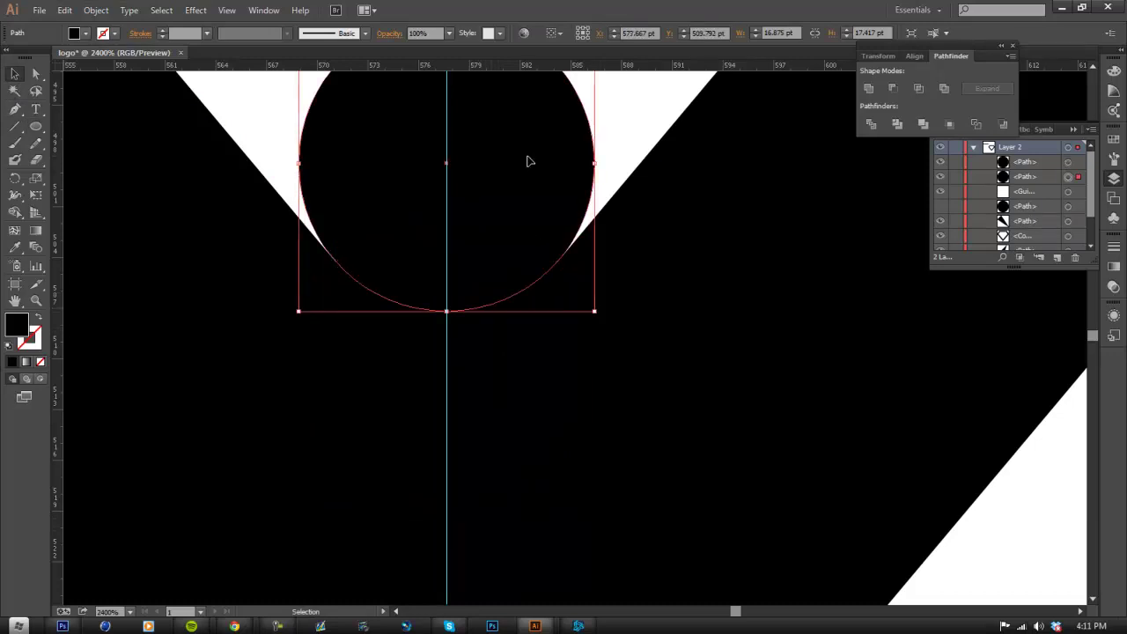
left_click_drag(527, 168, 527, 167)
left_click_drag(614, 179, 532, 234)
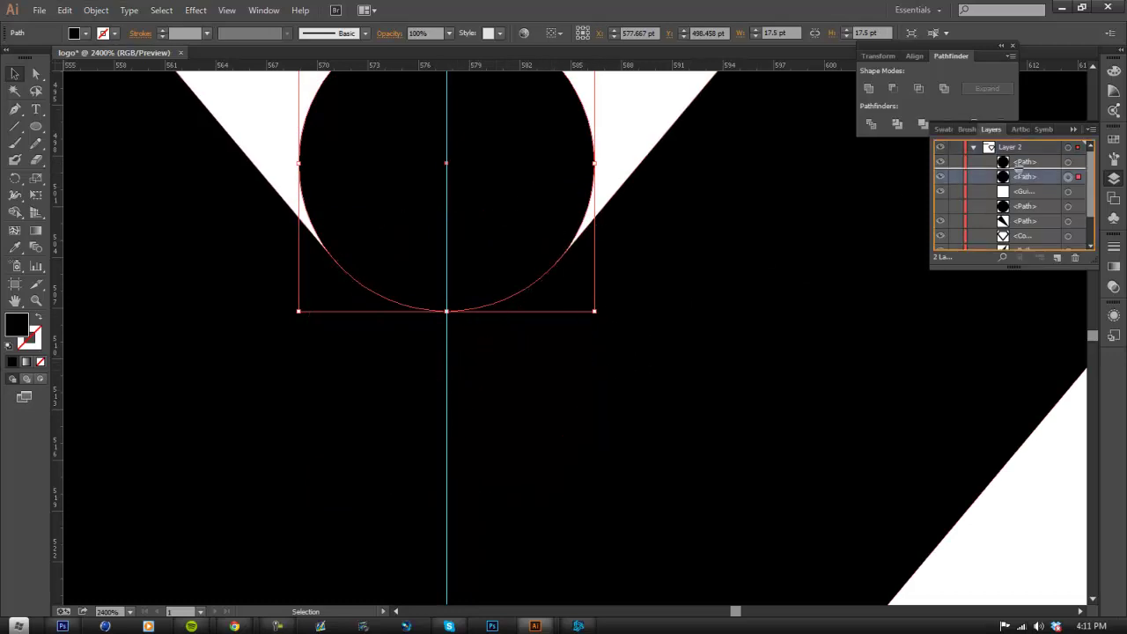
left_click(1025, 163)
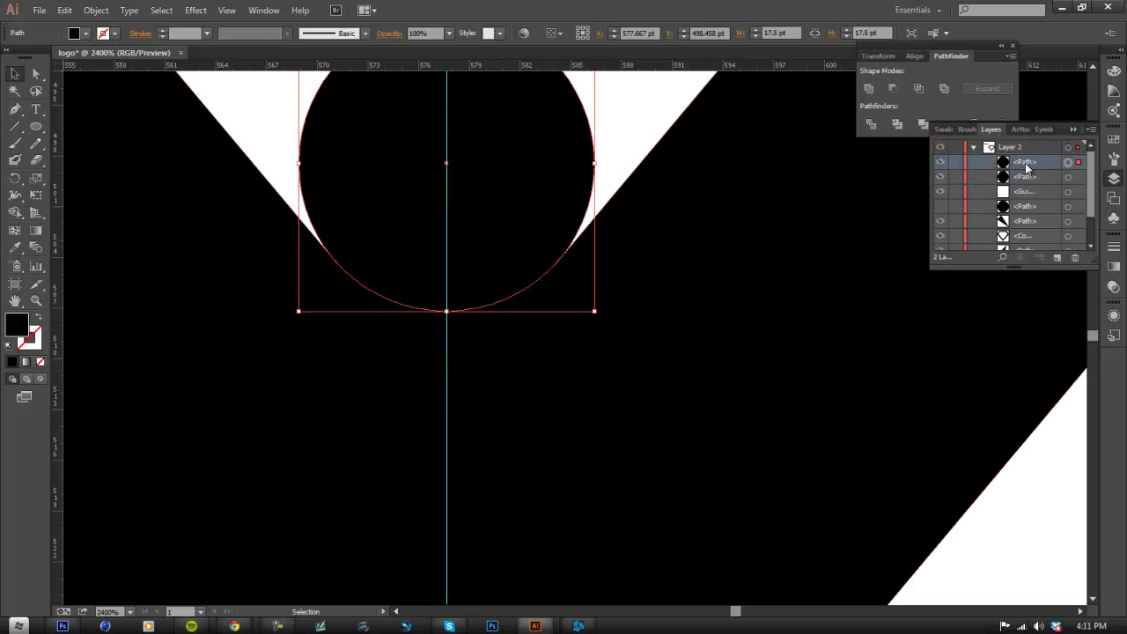
left_click(1070, 178, "shift")
left_click(894, 92)
left_click(624, 153)
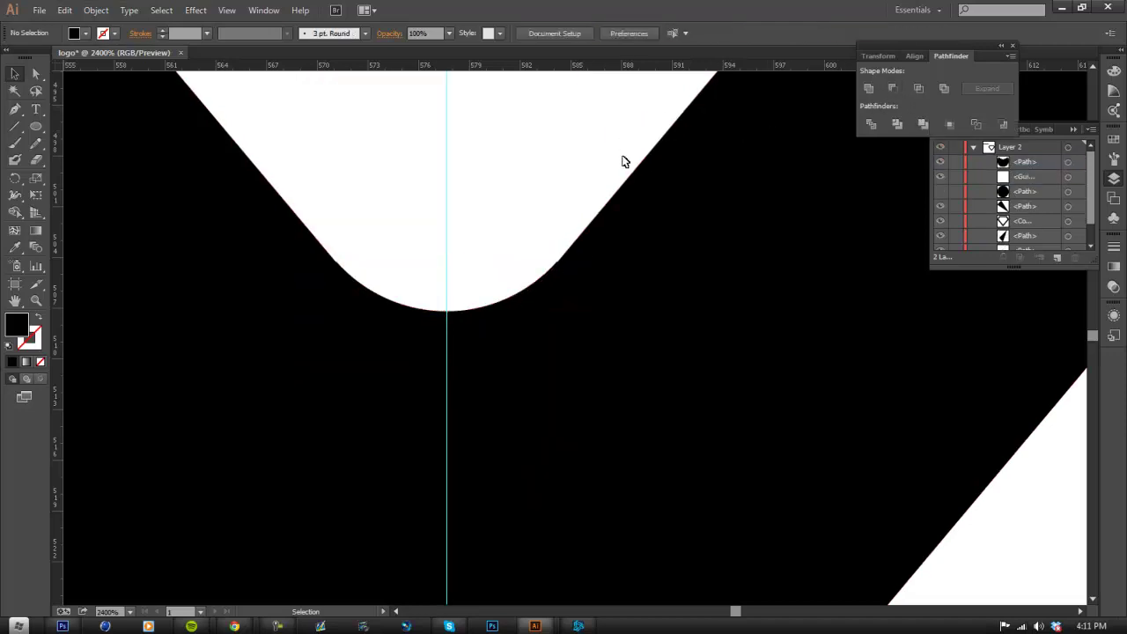
- Examine the rounded inner corner and the outer tip at the bottom of the diamond
scroll(506, 256, "down", 7)
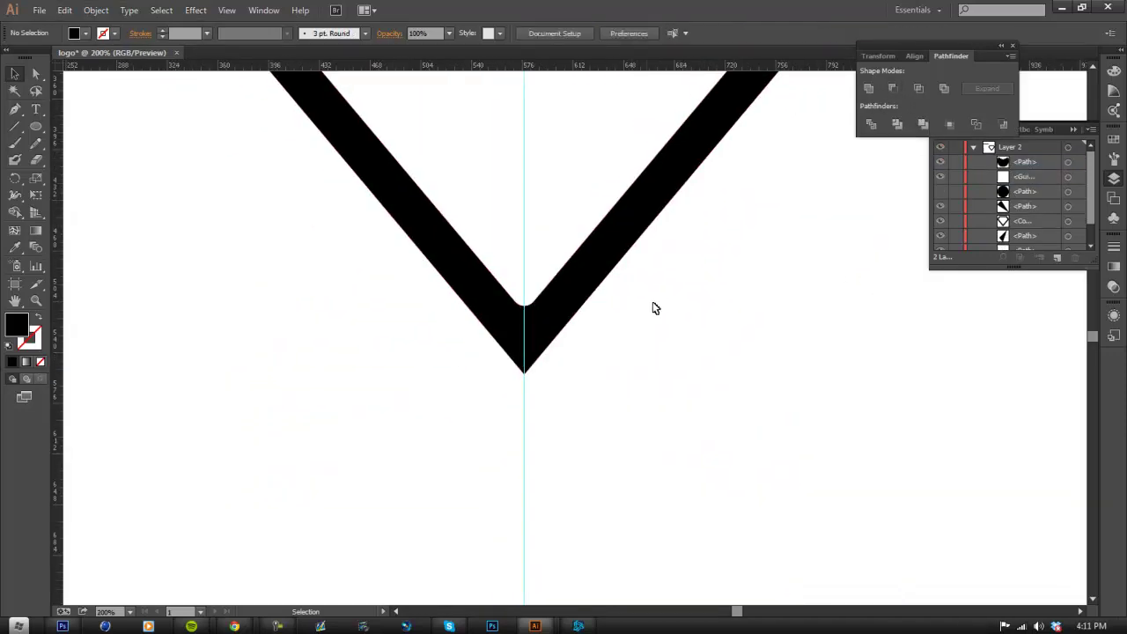
scroll(637, 304, "down", 2)
scroll(511, 446, "up", 4)
scroll(577, 492, "up", 5)
scroll(581, 450, "down", 8)
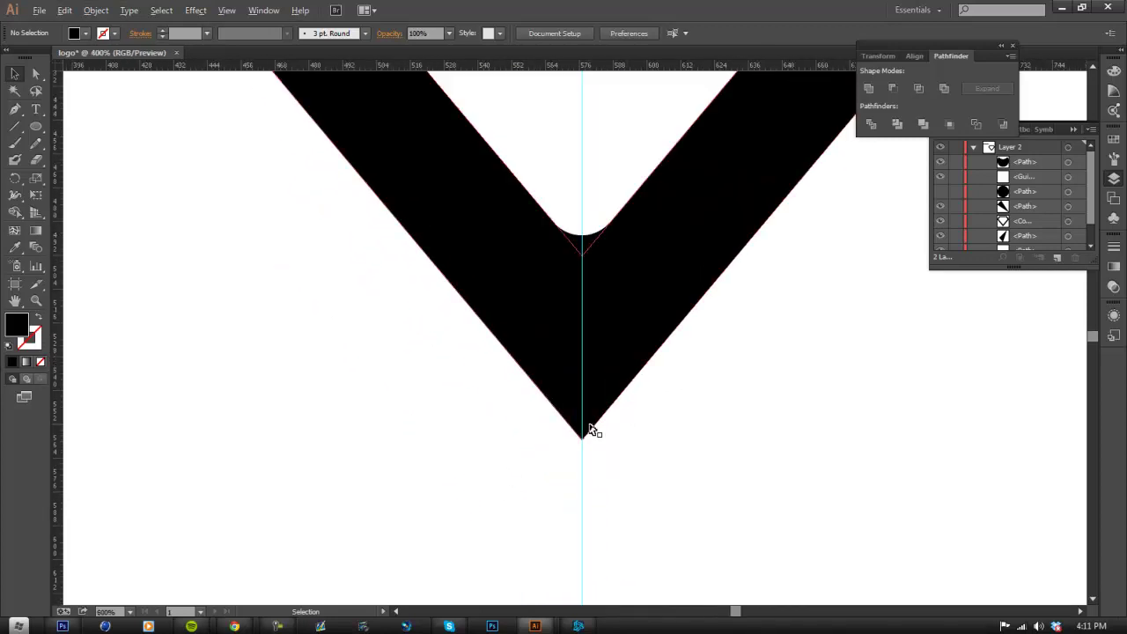
scroll(685, 420, "up", 2)
scroll(682, 420, "down", 2)
scroll(646, 329, "up", 2)
- Merge the cut circle at the lower inner corner into the diamond outline with the Shape Builder tool
scroll(614, 403, "up", 4)
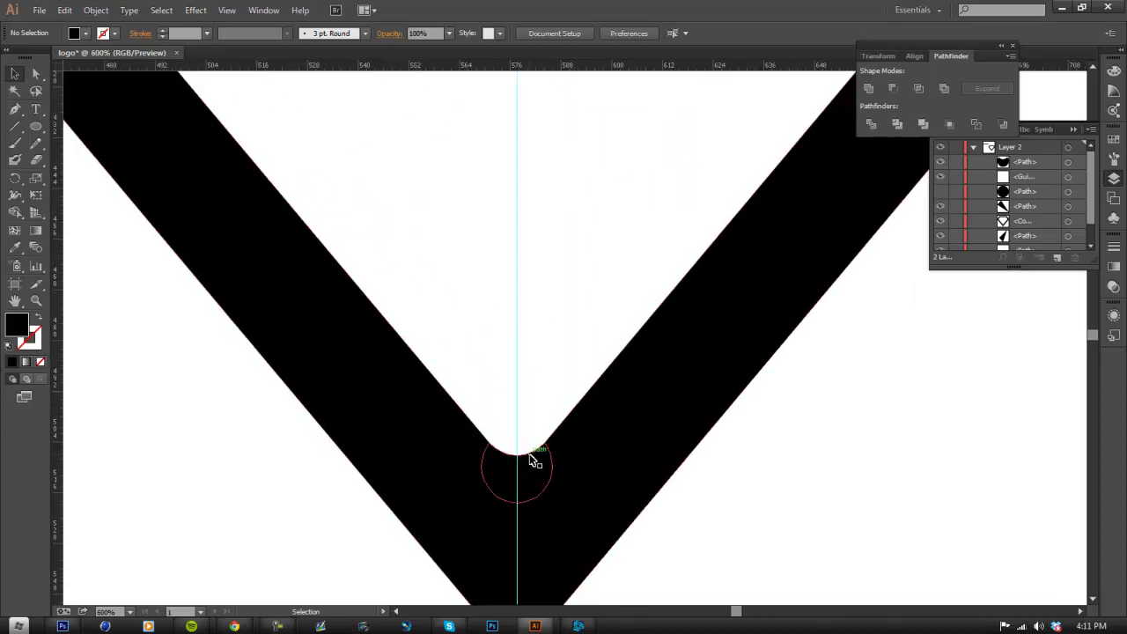
left_click(532, 456)
left_click(590, 451, "shift")
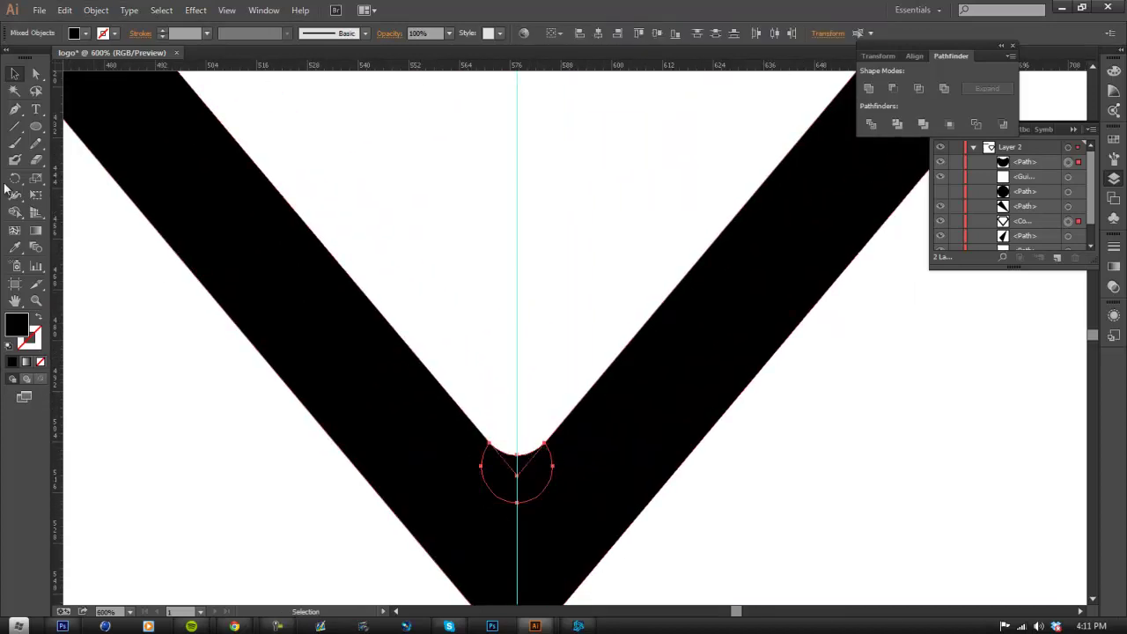
left_click(15, 212)
mouse_move(471, 479)
left_mouse_down()
mouse_move(619, 468)
mouse_move(501, 468)
left_mouse_up()
left_click(421, 194)
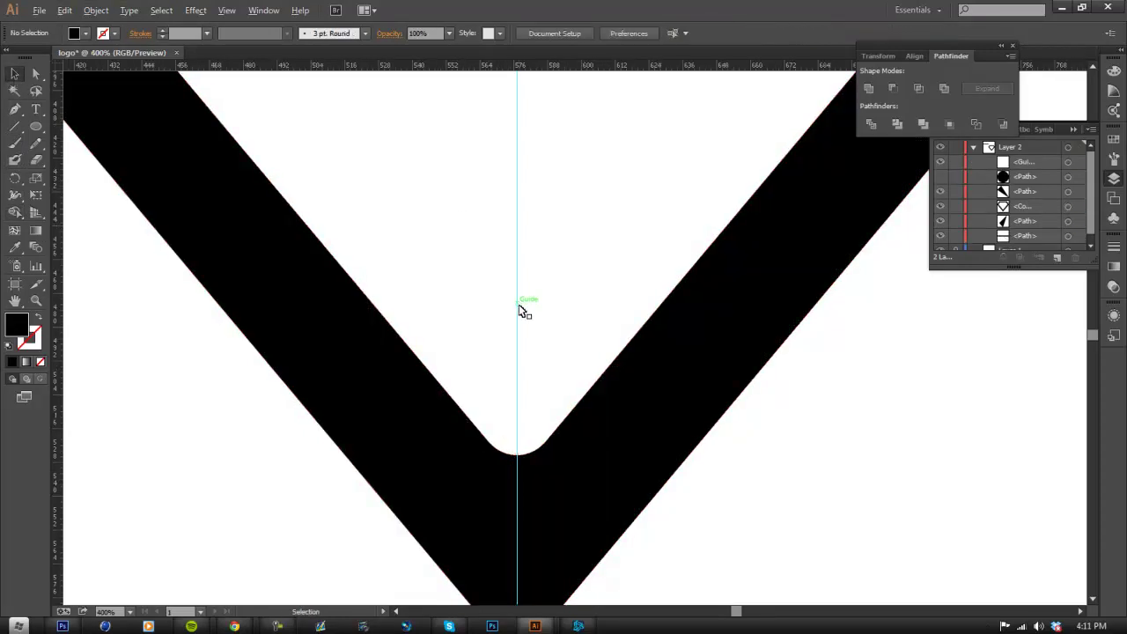
- Move the spare horizontal bar above the diamond and duplicate it to have four bars around the diamond's upper side
scroll(520, 307, "down", 4)
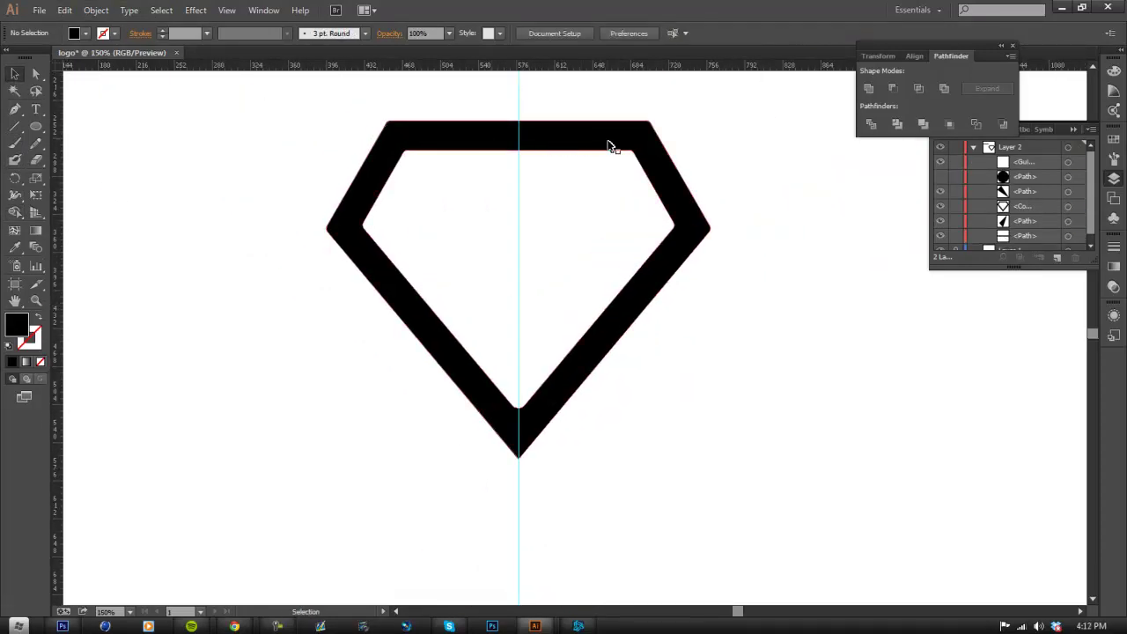
scroll(511, 159, "up", 2)
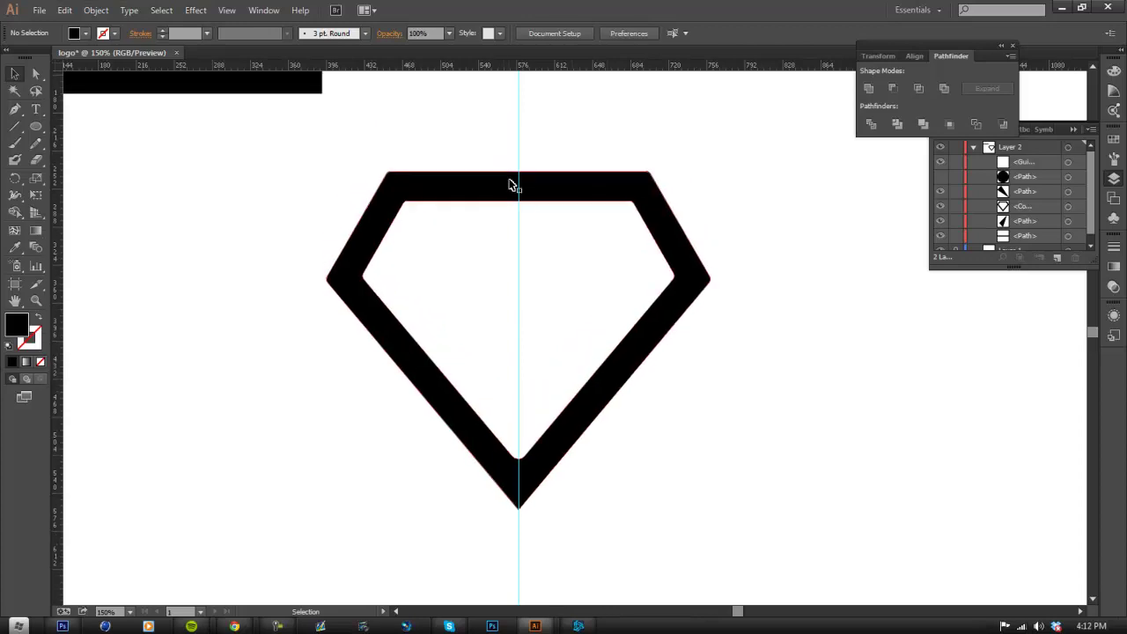
scroll(525, 290, "down", 4)
scroll(526, 291, "up", 4)
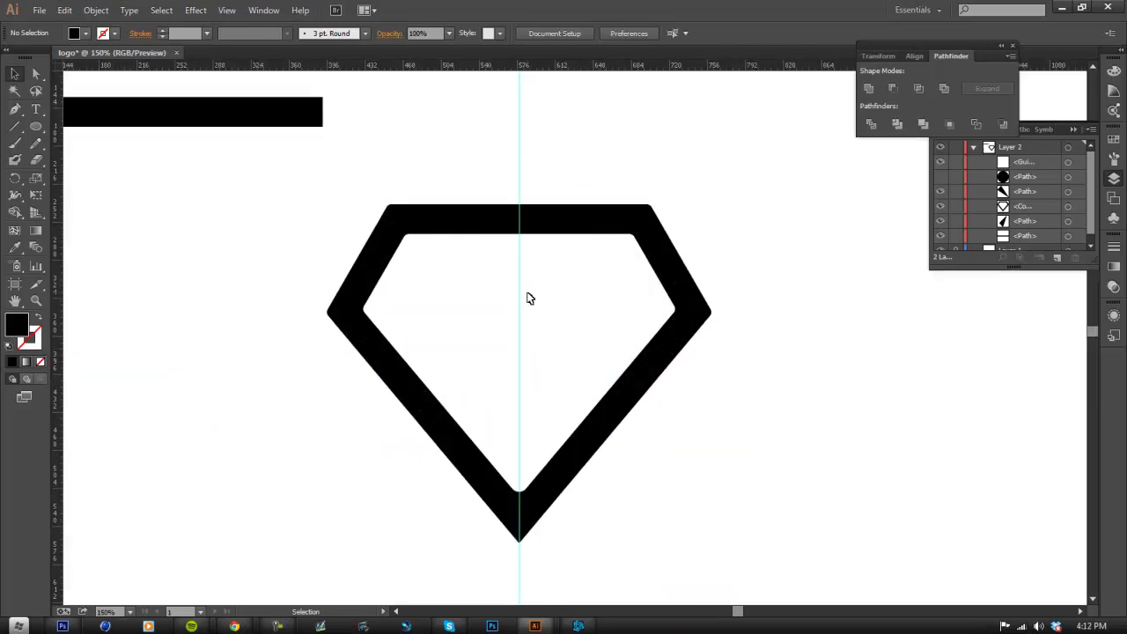
scroll(528, 336, "down", 1)
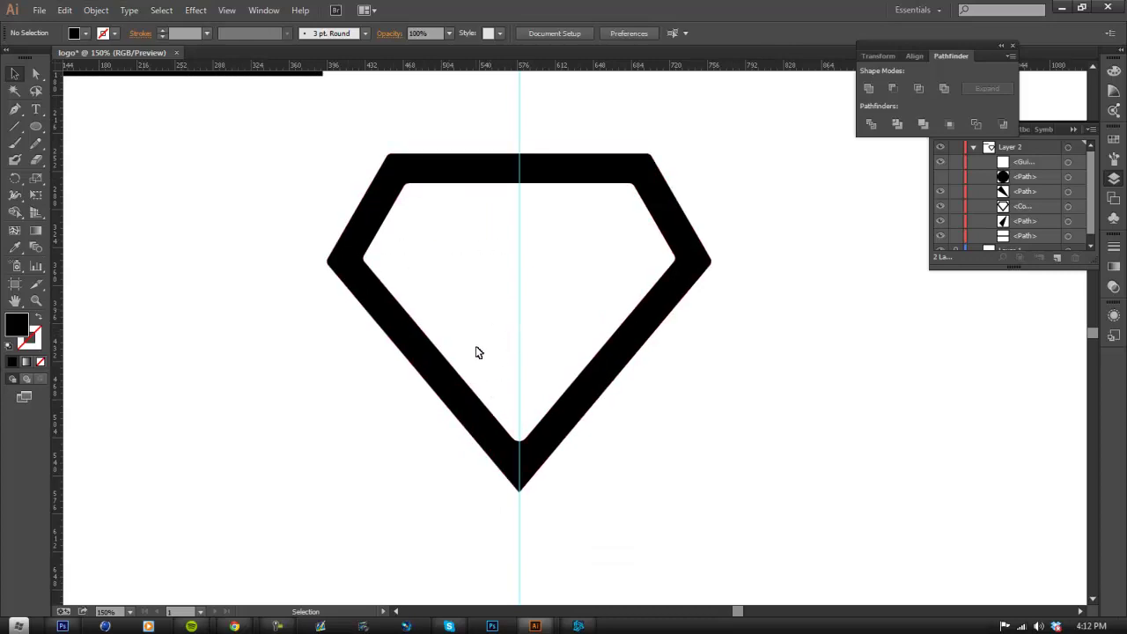
scroll(440, 326, "up", 1)
left_click_drag(275, 139, 556, 162)
left_click_drag(462, 154, 936, 253)
left_click_drag(777, 250, 789, 207)
left_click(689, 182)
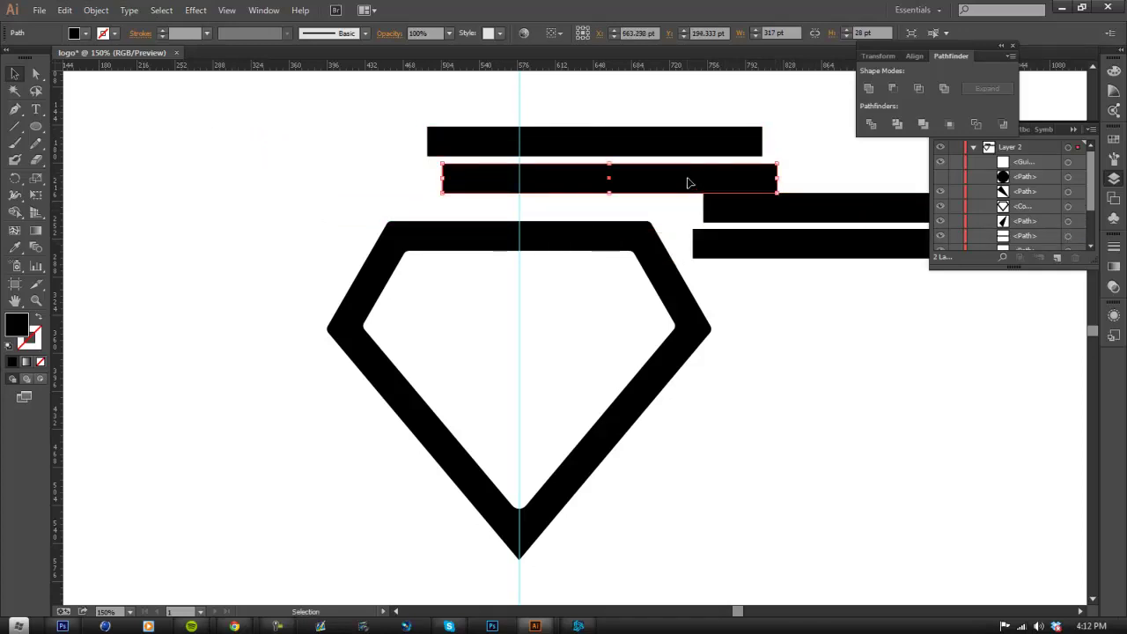
- Move one bar into the diamond, rotate it to a steep slant and shorten it against the lower-left side near the guide
left_click_drag(686, 185, 431, 412)
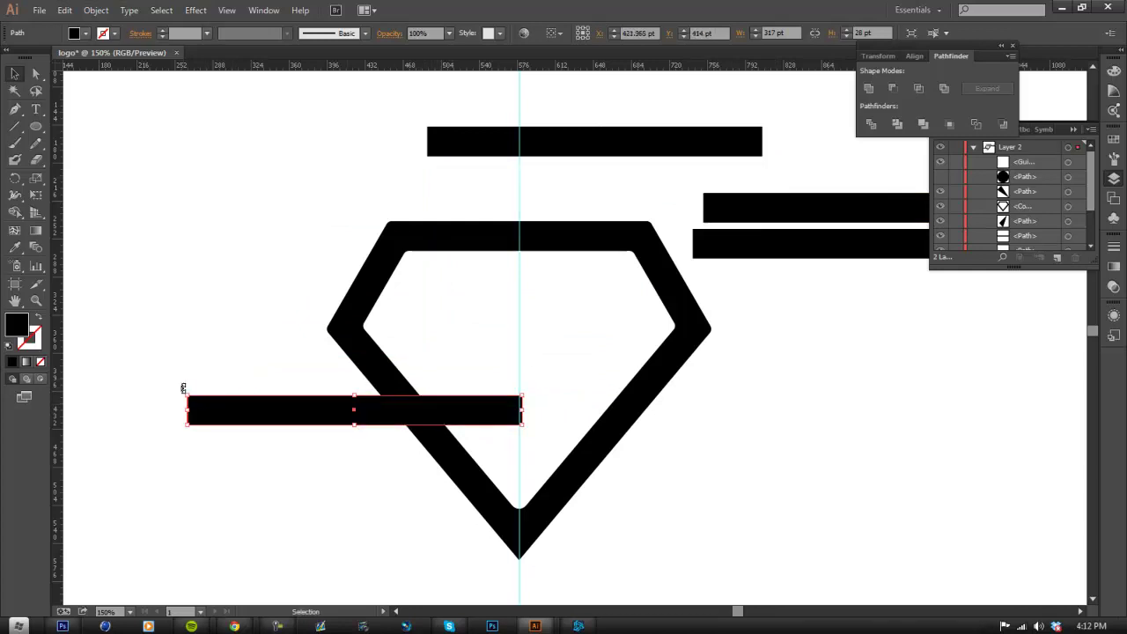
left_click_drag(181, 390, 397, 301)
mouse_move(448, 256)
left_mouse_down()
mouse_move(460, 252)
mouse_move(447, 252)
left_mouse_up()
left_click_drag(411, 298, 478, 376)
left_click_drag(496, 337, 494, 380)
left_click(639, 408)
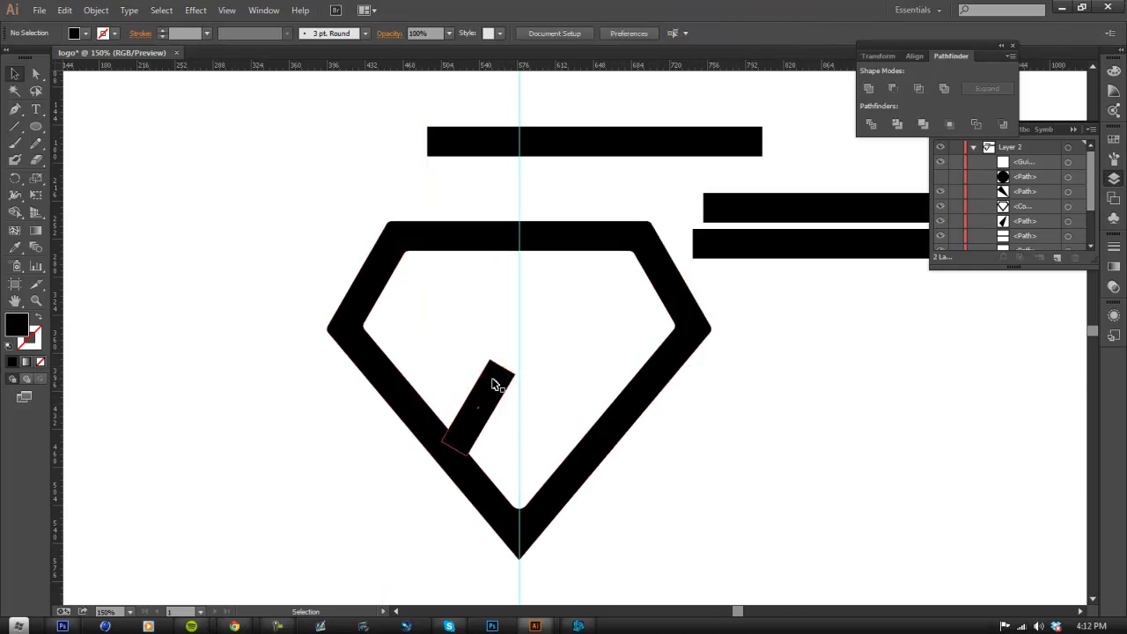
- Undo the last move and reposition the slanted bar so its upper corner touches the guide
double_click(564, 154)
left_click(362, 180)
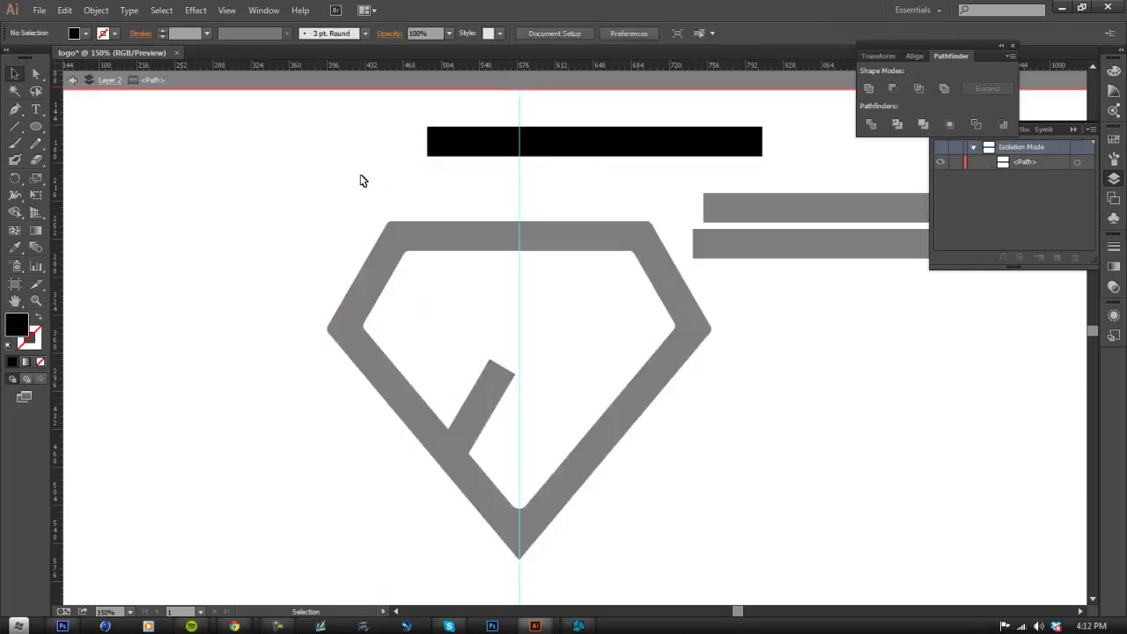
left_click(85, 11)
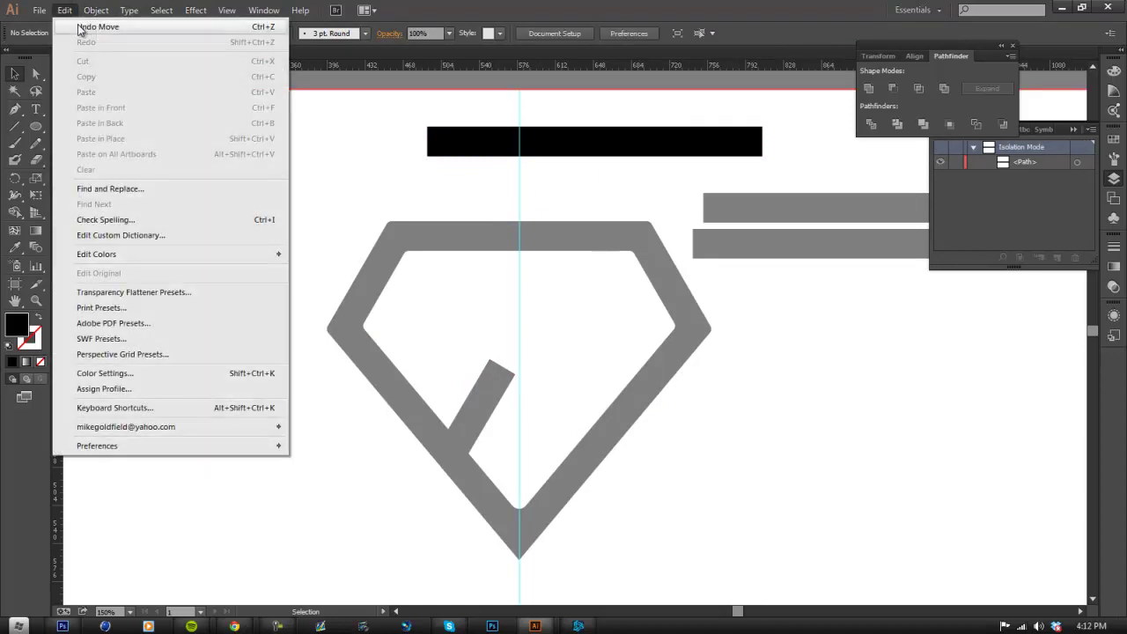
left_click(71, 31)
left_click_drag(379, 553, 502, 409)
- Place another bar horizontally inside the diamond at the left corner and shorten it to end at the guide
left_click_drag(563, 148, 497, 303)
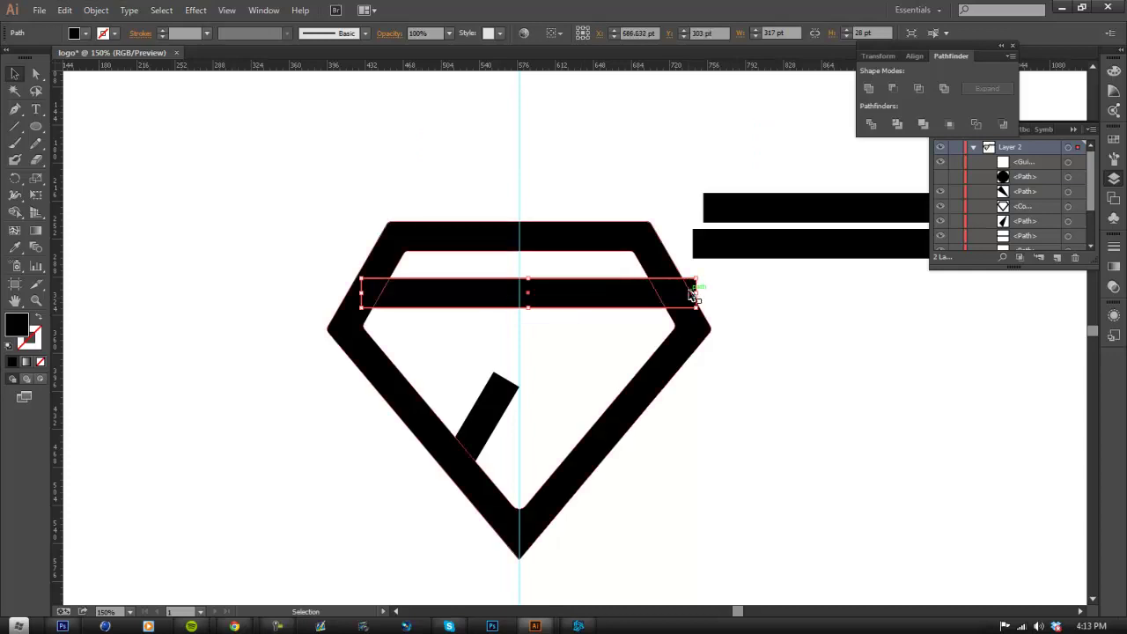
left_click_drag(695, 295, 503, 324)
left_click(333, 293)
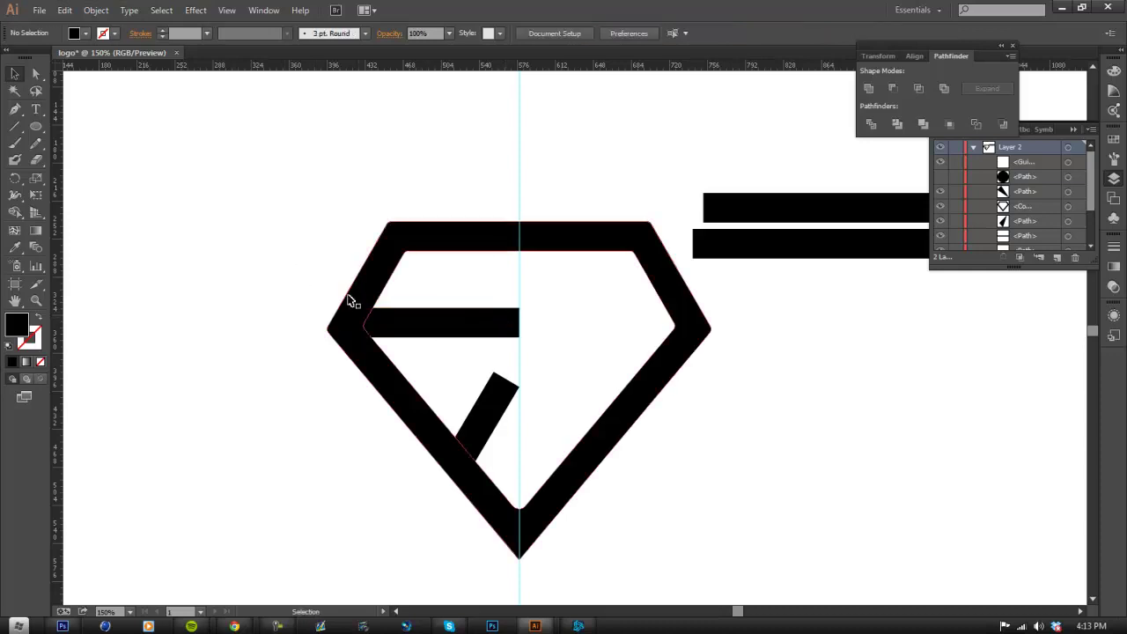
- Lengthen the slanted bar up to the horizontal bar and extend the horizontal bar past the guide to cover the joint
left_click(487, 408)
left_click_drag(508, 377, 541, 320)
left_click(513, 322)
left_click(544, 321)
left_click(616, 318)
scroll(640, 380, "down", 2)
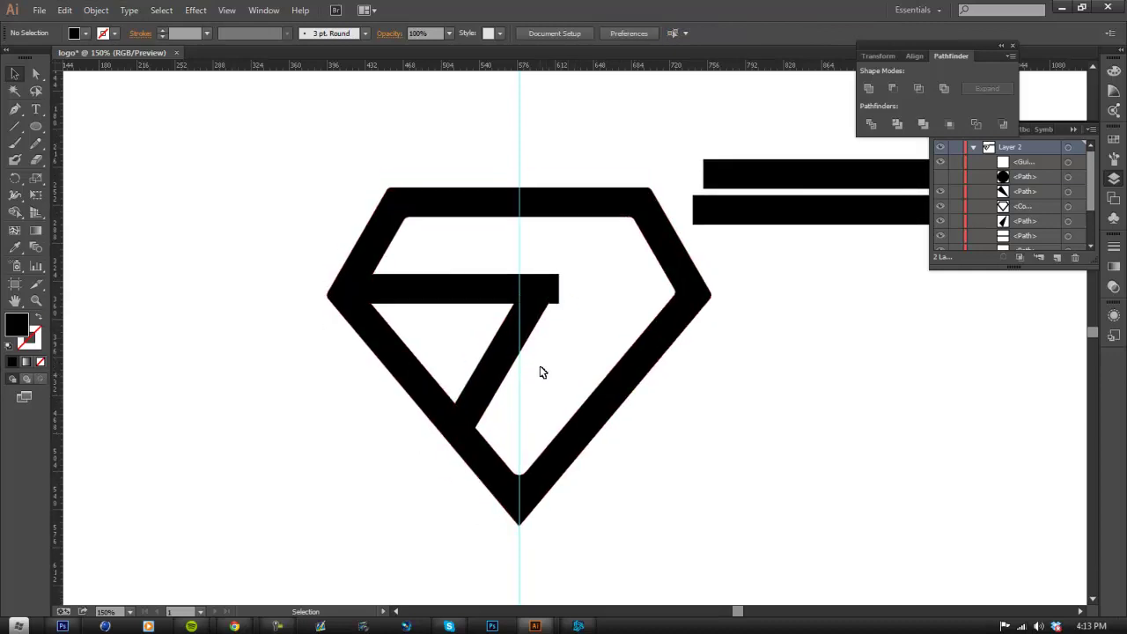
- Copy the slanted inner bar to the empty area beside the diamond and reflect the copy about the vertical axis
left_click_drag(529, 325, 738, 386)
right_click(738, 384)
mouse_move(780, 559)
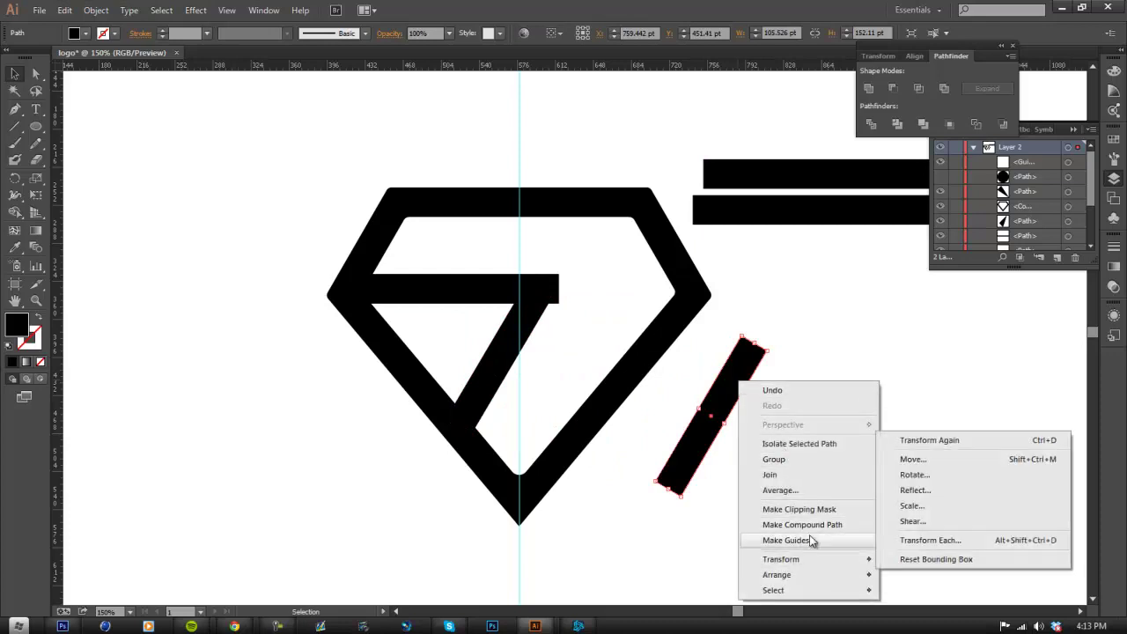
left_click(907, 498)
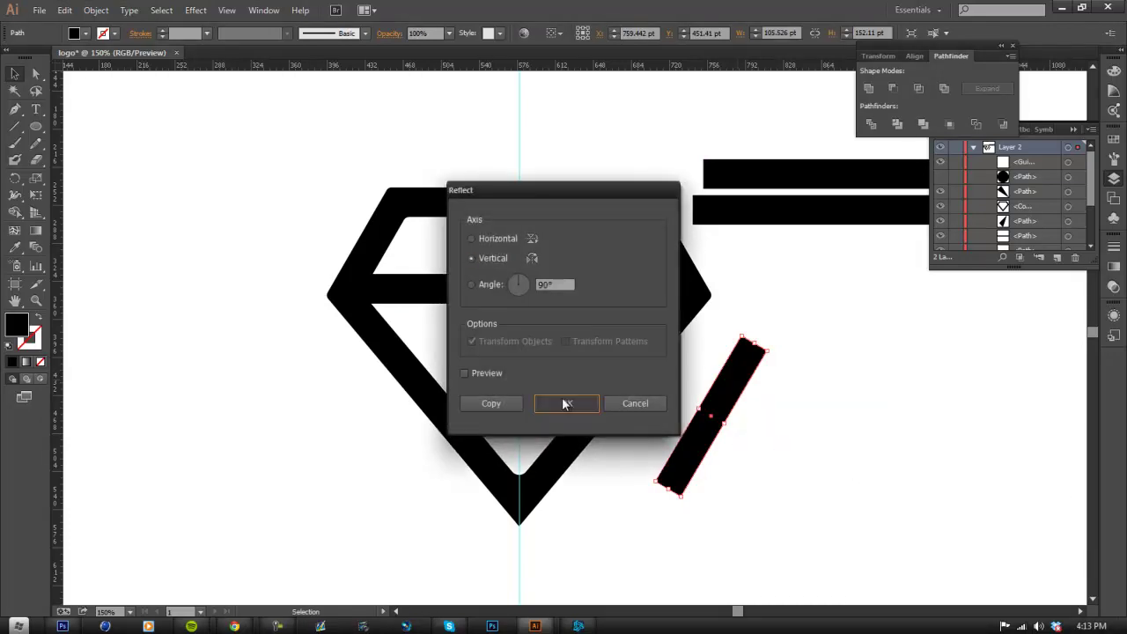
left_click(563, 401)
- Try fitting the mirrored bar between the slanted bar and the diamond's lower-right side, shorten it, and delete it
left_click_drag(718, 446, 541, 423)
left_click(396, 465)
left_click(345, 433)
scroll(343, 433, "down", 2)
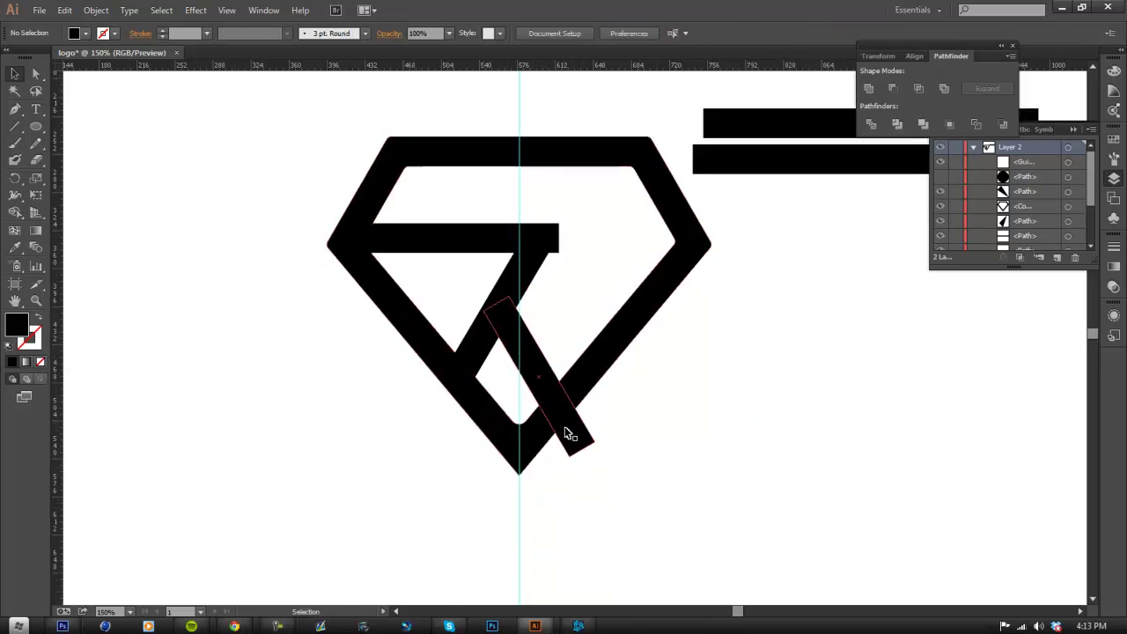
left_click(589, 444)
left_click_drag(583, 460, 591, 420)
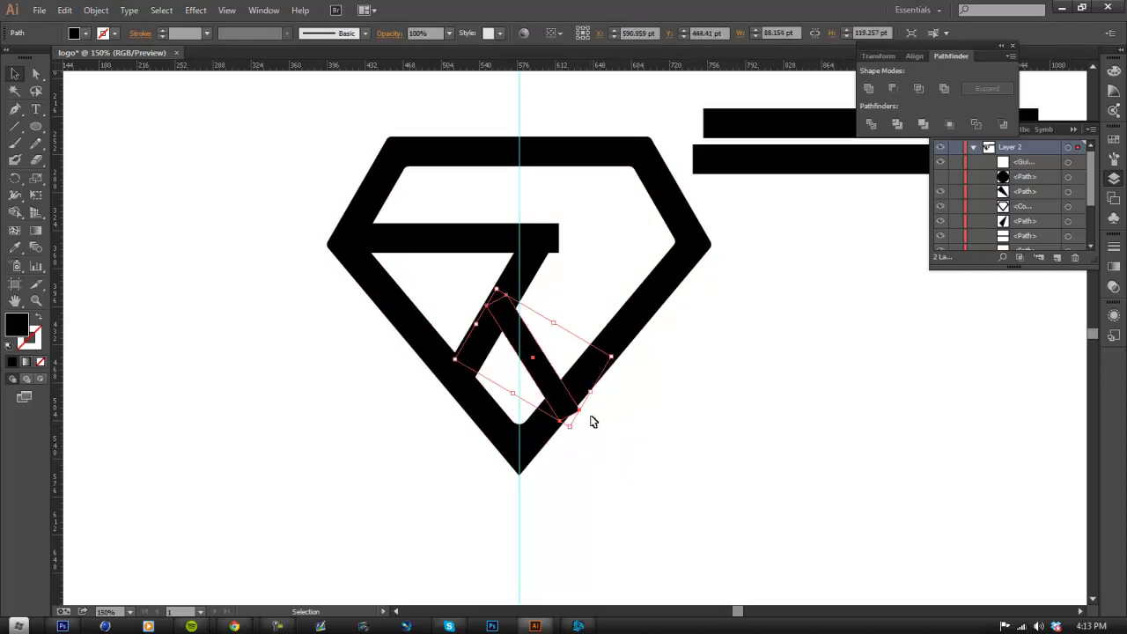
key("Delete")
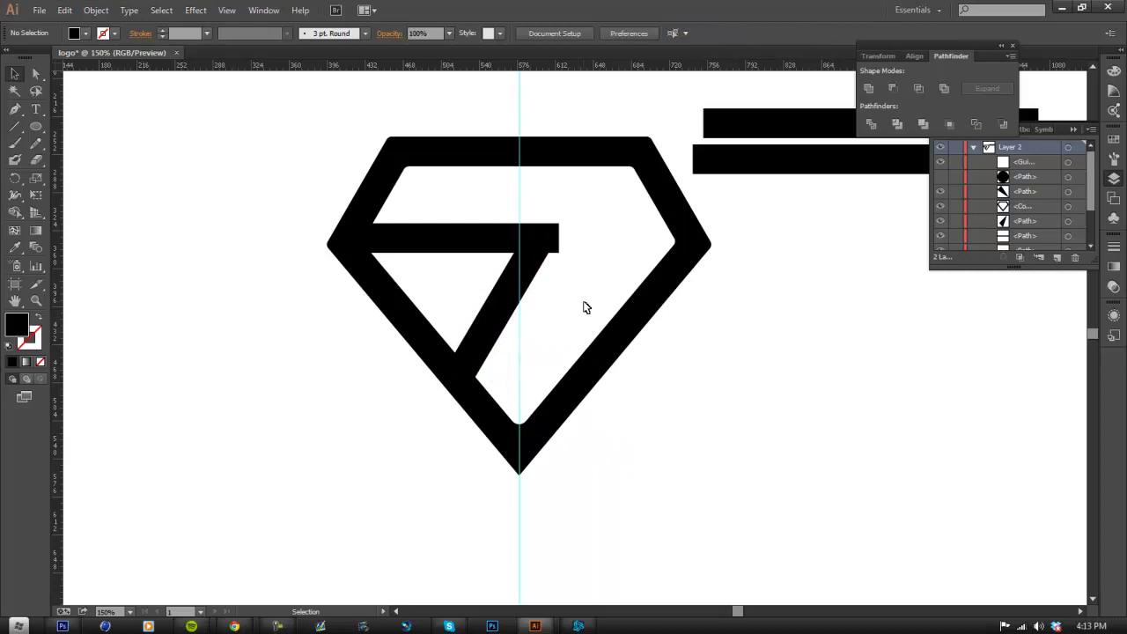
scroll(586, 304, "down", 1)
scroll(583, 307, "up", 2)
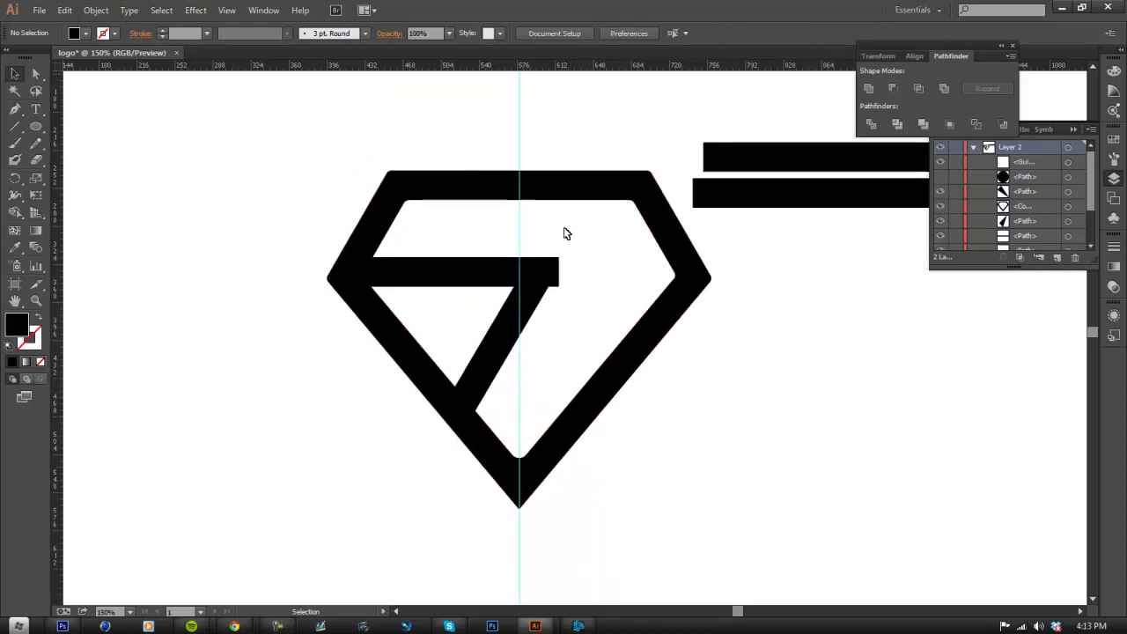
- Shorten the horizontal inner bar to end just past the guide and place a copy of the slanted bar outside the diamond
left_click(718, 202)
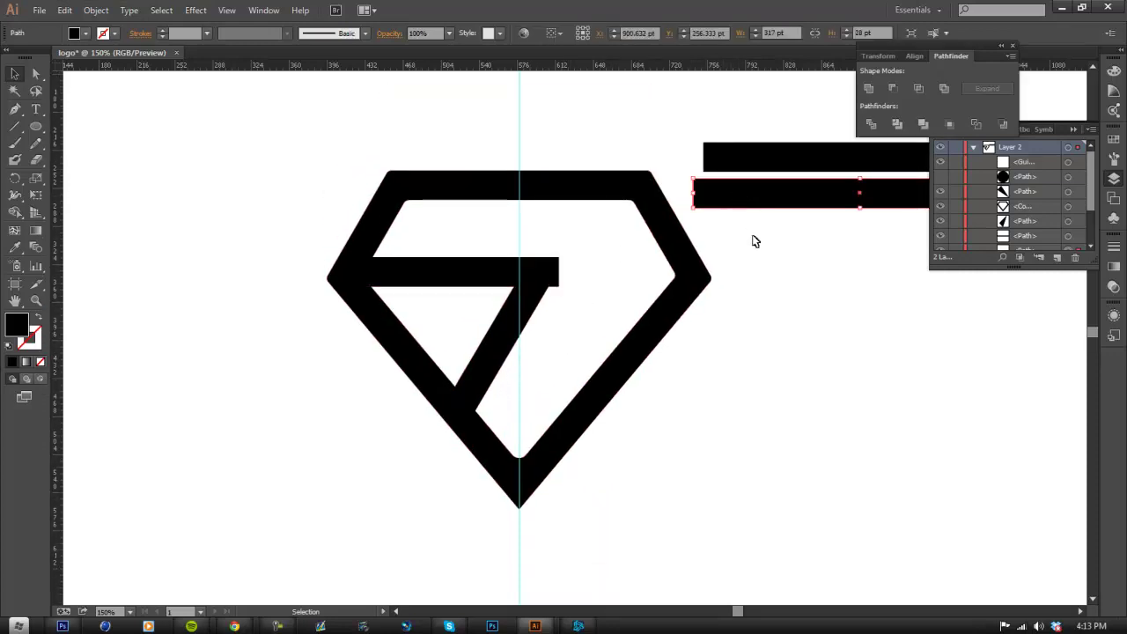
left_click(546, 273)
left_click_drag(559, 272, 763, 370)
left_click(534, 302)
right_click(763, 370)
mouse_move(835, 548)
left_click(674, 509)
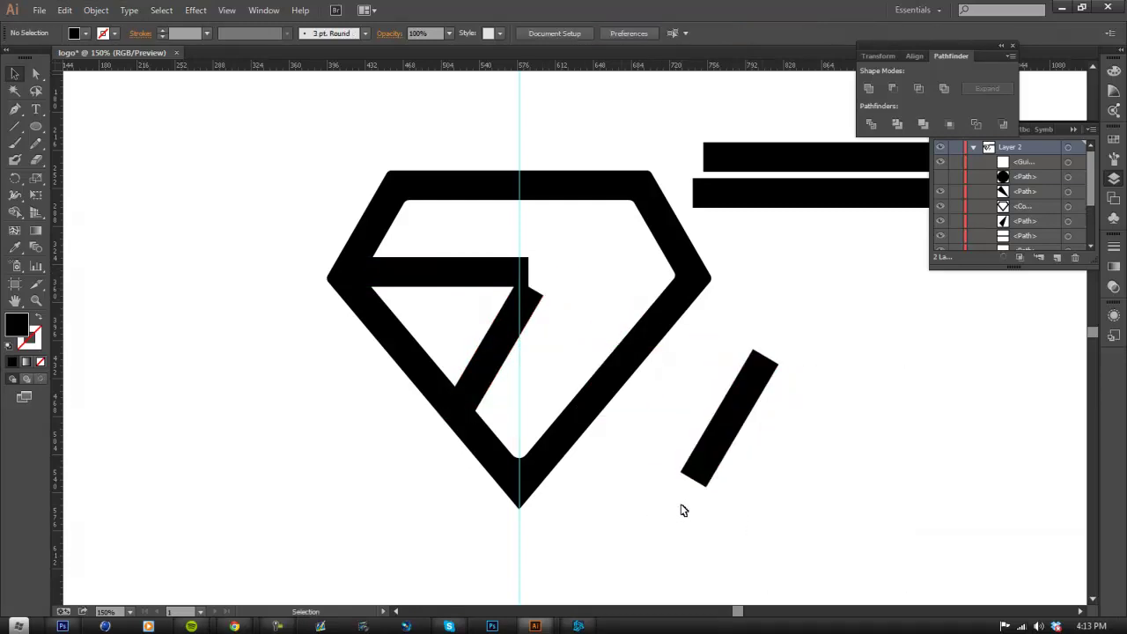
- Rotate the copied bar to slope down to the right and fit it between the bar joint and the diamond's lower-right side
left_click(714, 478)
left_click_drag(713, 495, 601, 346)
left_click(713, 396)
scroll(574, 303, "up", 3)
left_click_drag(529, 297, 534, 292)
left_click(651, 287)
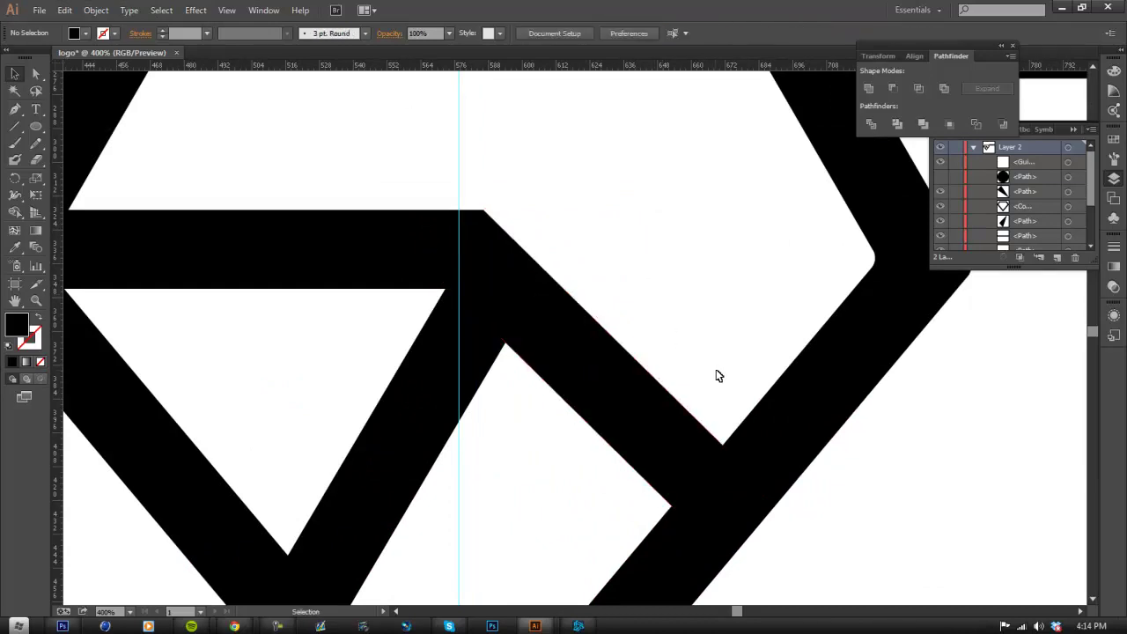
scroll(731, 394, "down", 4)
scroll(852, 398, "up", 2)
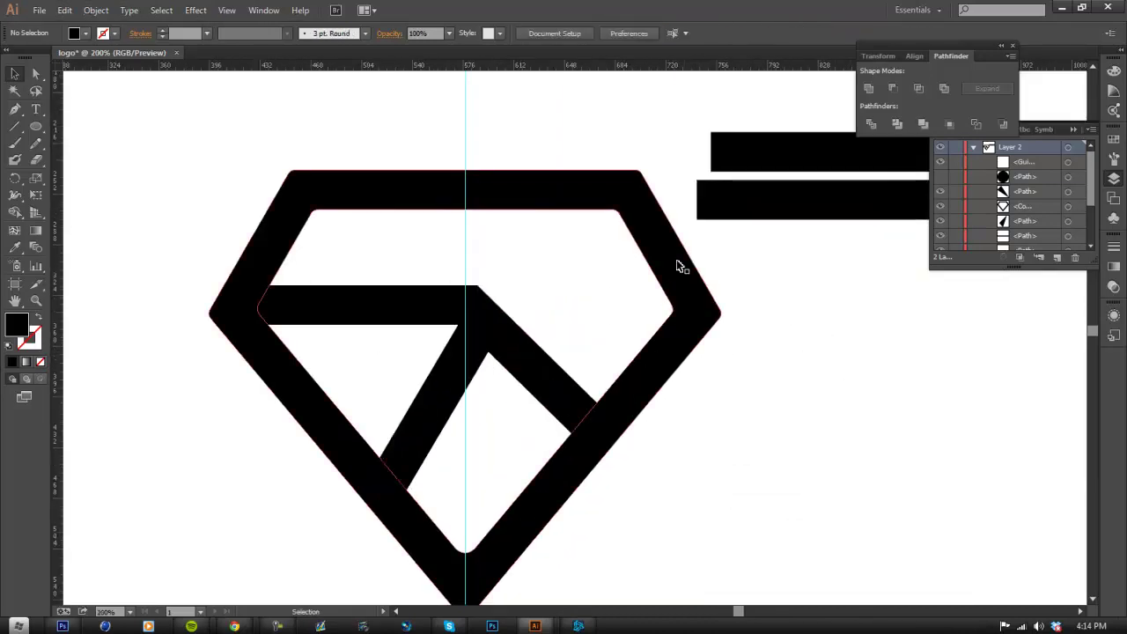
- Rotate the upper of the two spare horizontal bars beside the diamond to vertical
left_click(749, 171)
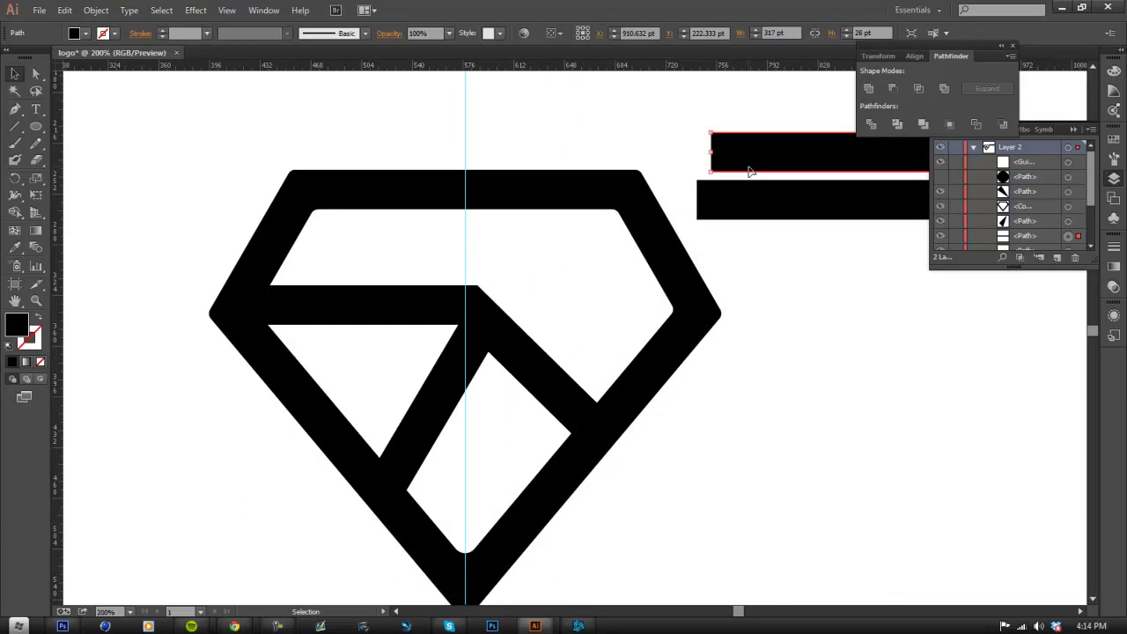
right_click(749, 170)
mouse_move(800, 346)
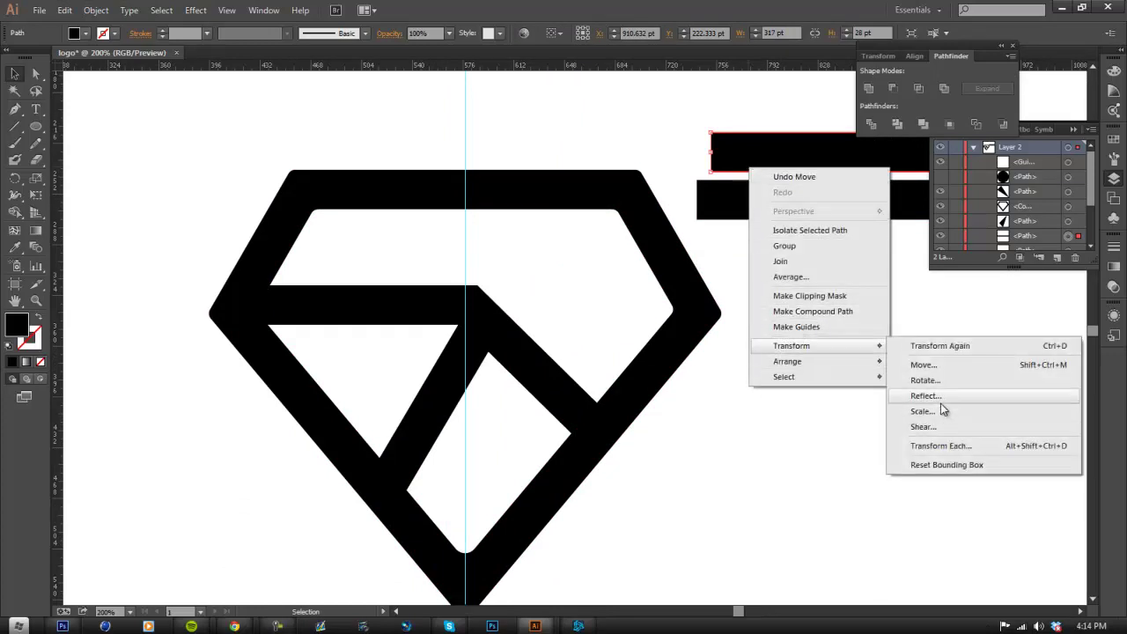
left_click(924, 380)
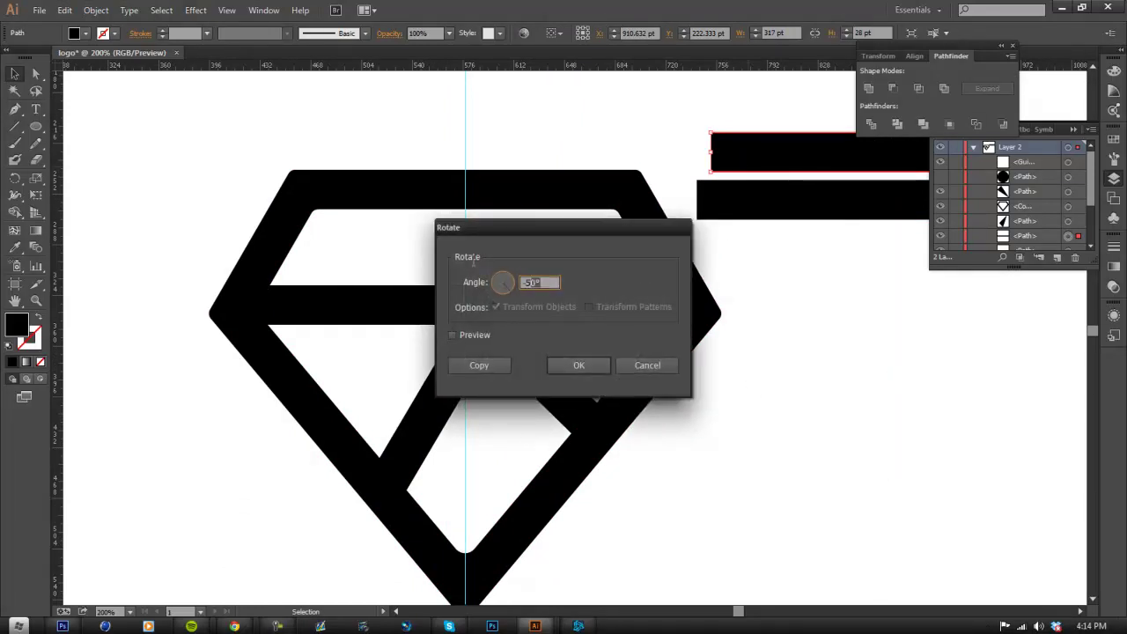
left_click(479, 365)
- Move the vertical bar inside the diamond, right of the guide, and shorten it to span from the top edge to the slanted bar
left_click_drag(925, 304, 610, 436)
left_click_drag(614, 483, 547, 260)
left_click_drag(545, 213, 543, 198)
left_click(692, 262)
left_click(876, 410)
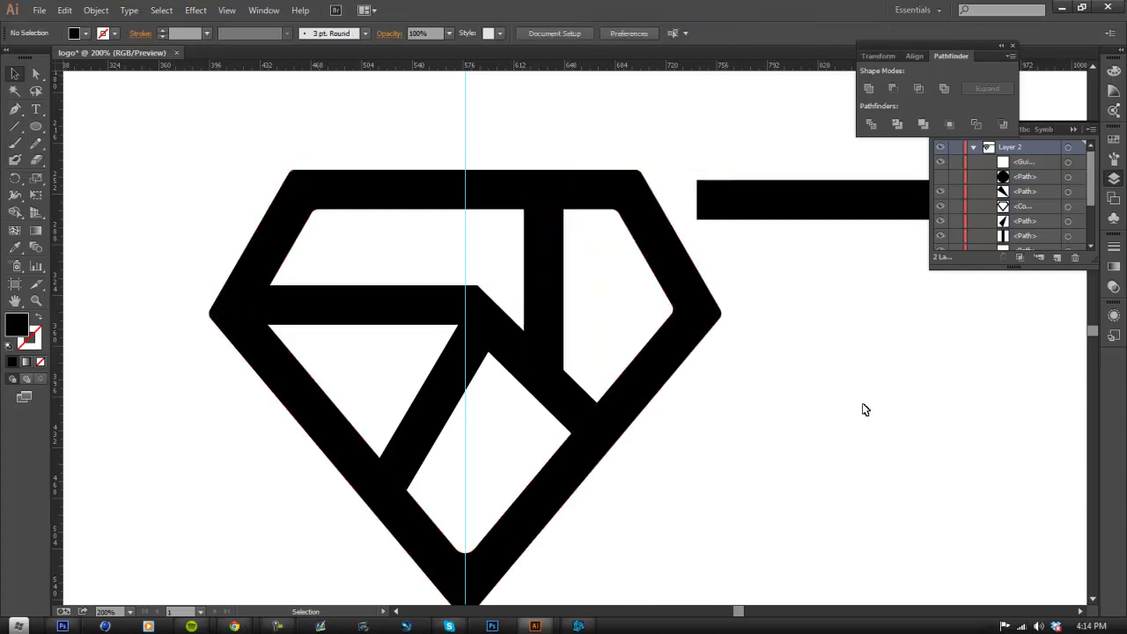
scroll(860, 408, "down", 4)
scroll(883, 431, "up", 5)
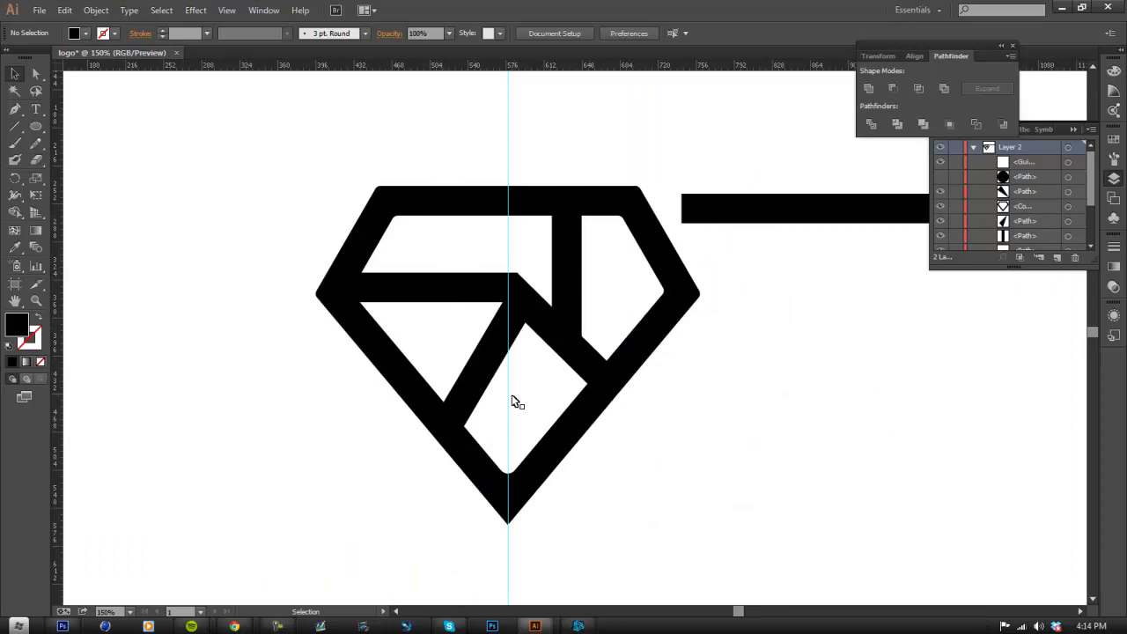
- Add a small black circle centred on the guide just above the diamond's bottom point
left_click_drag(36, 127, 88, 160)
left_click_drag(153, 357, 525, 460)
left_click(746, 475)
scroll(775, 472, "down", 1)
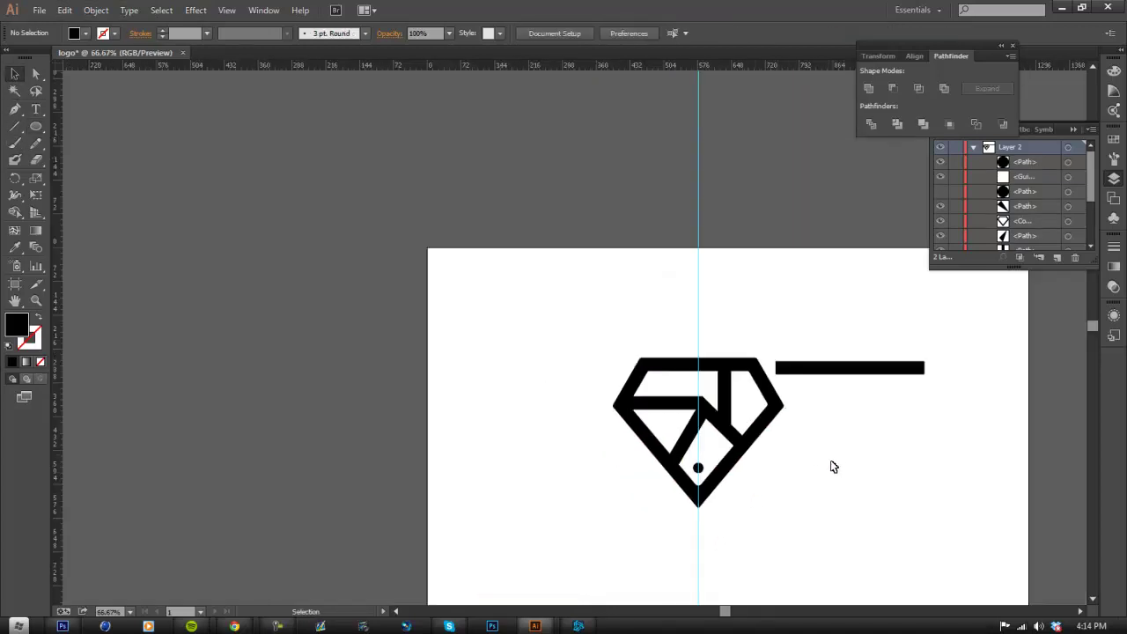
scroll(823, 468, "up", 3)
scroll(793, 445, "down", 1)
- Shorten the vertical bar at its upper end to leave a small gap below the diamond's top edge
left_click(795, 228)
scroll(578, 244, "up", 2)
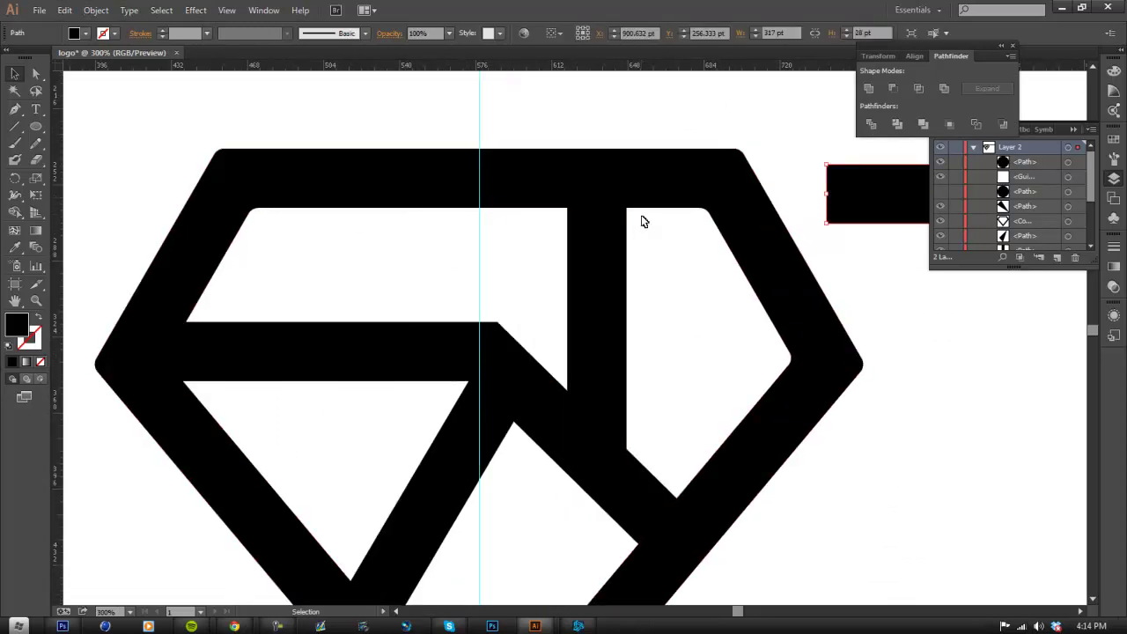
left_click(586, 216)
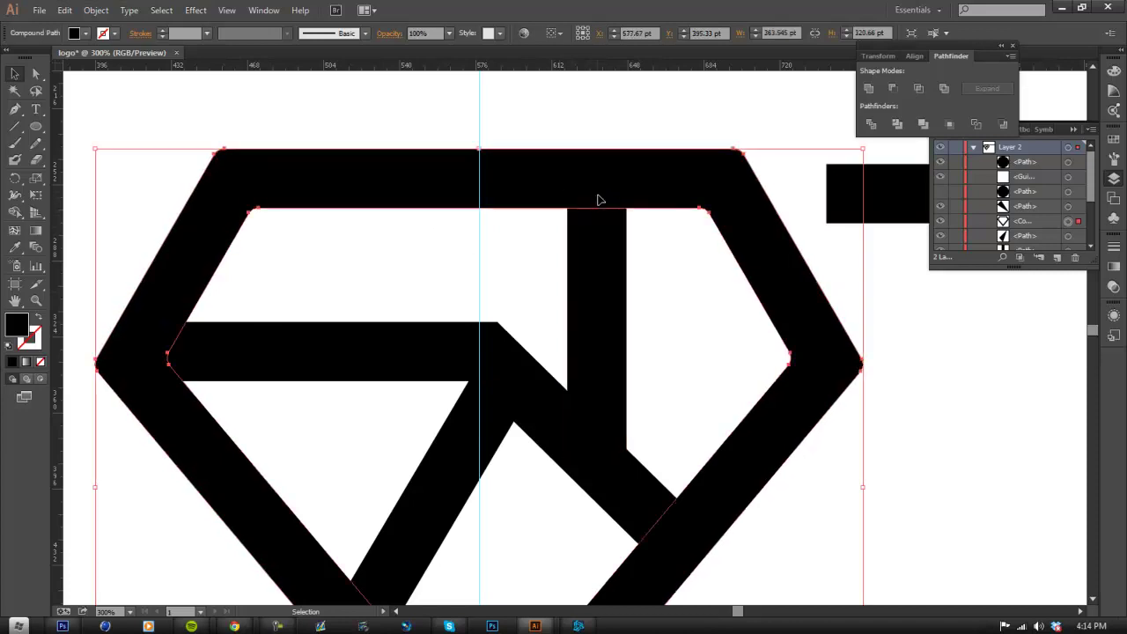
left_click_drag(597, 195, 598, 218)
left_click(669, 239)
key("ctrl+1")
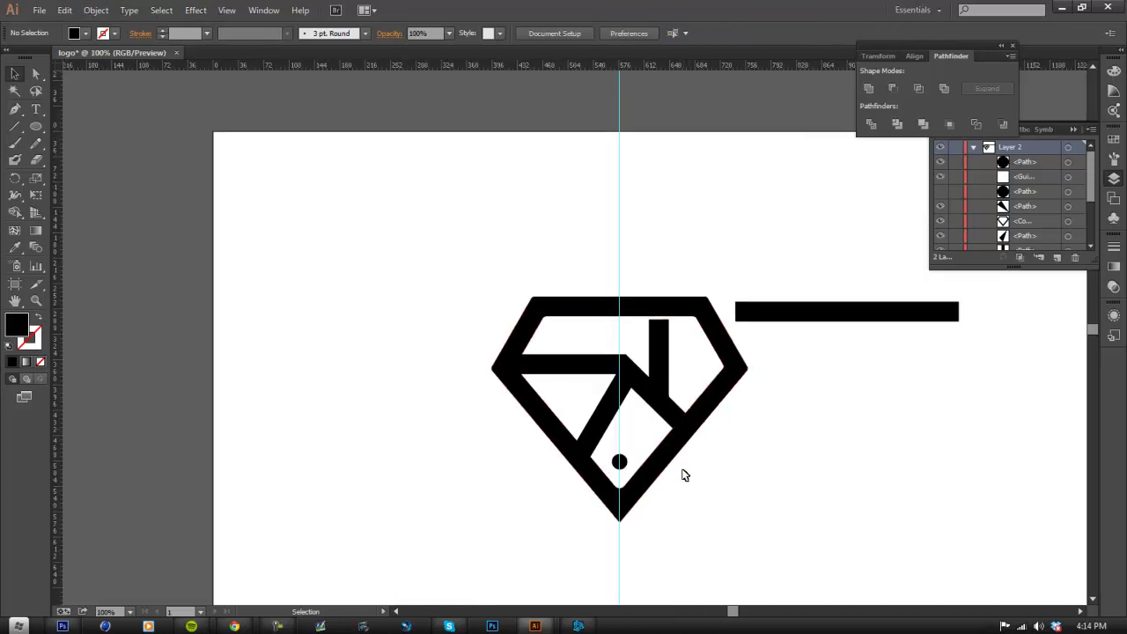
- Extend the vertical bar's upper end back into the diamond's top edge
scroll(659, 329, "up", 3)
left_click(674, 291)
left_click_drag(675, 292, 677, 254)
left_click(990, 400)
- Examine the inner bars, their joints and the circle in the diamond at different magnifications
scroll(968, 405, "down", 4)
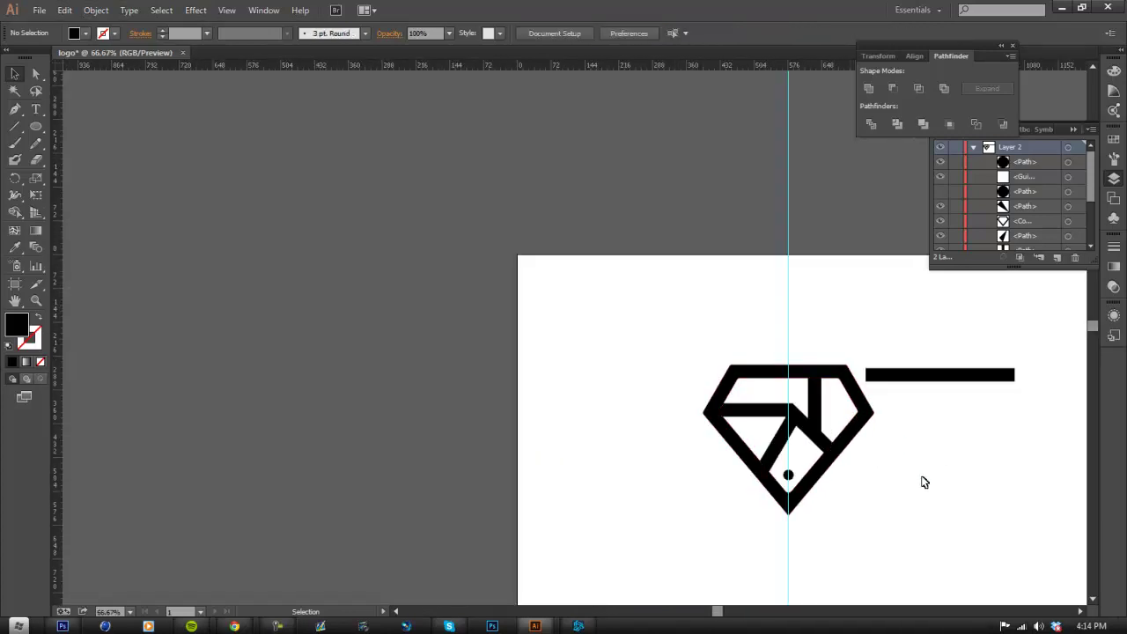
scroll(936, 470, "up", 2)
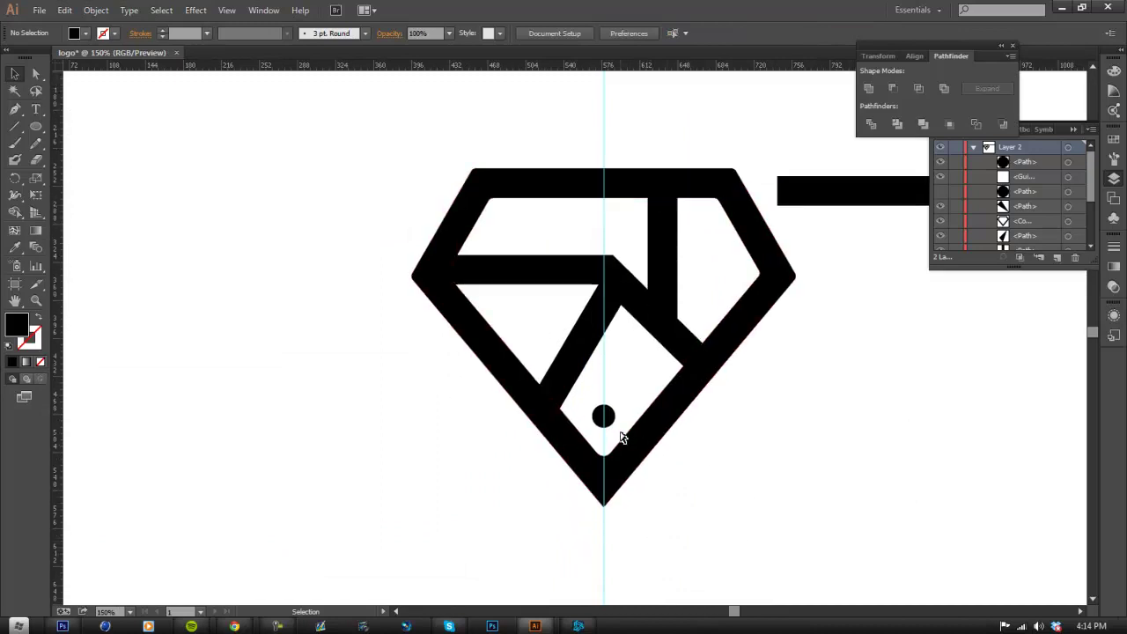
scroll(629, 432, "up", 2)
scroll(597, 421, "up", 5)
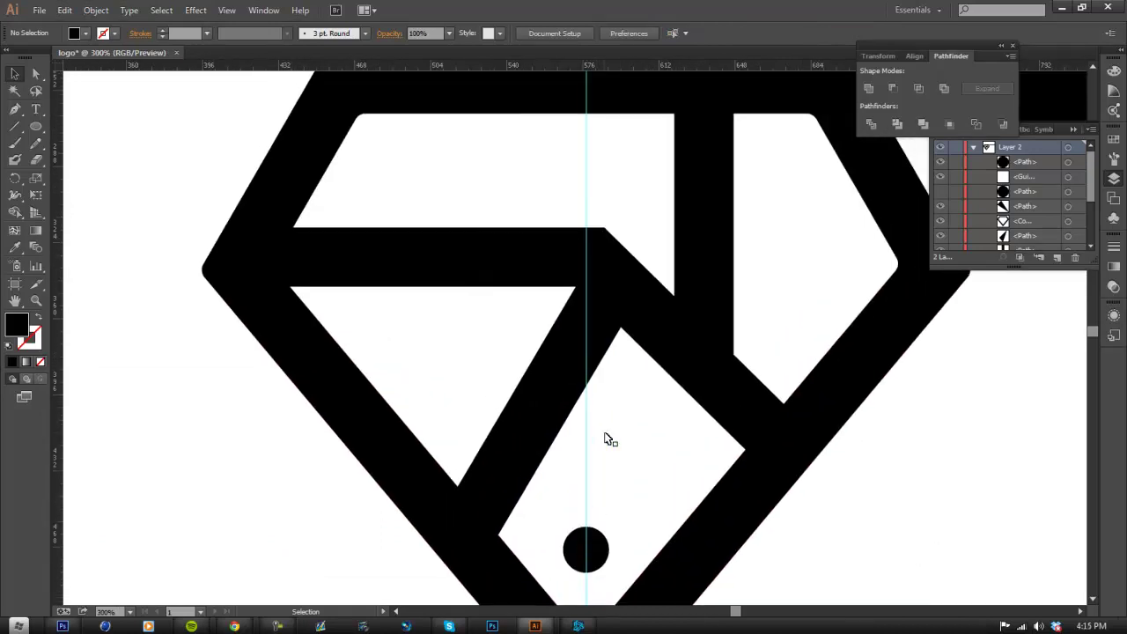
scroll(395, 399, "down", 3)
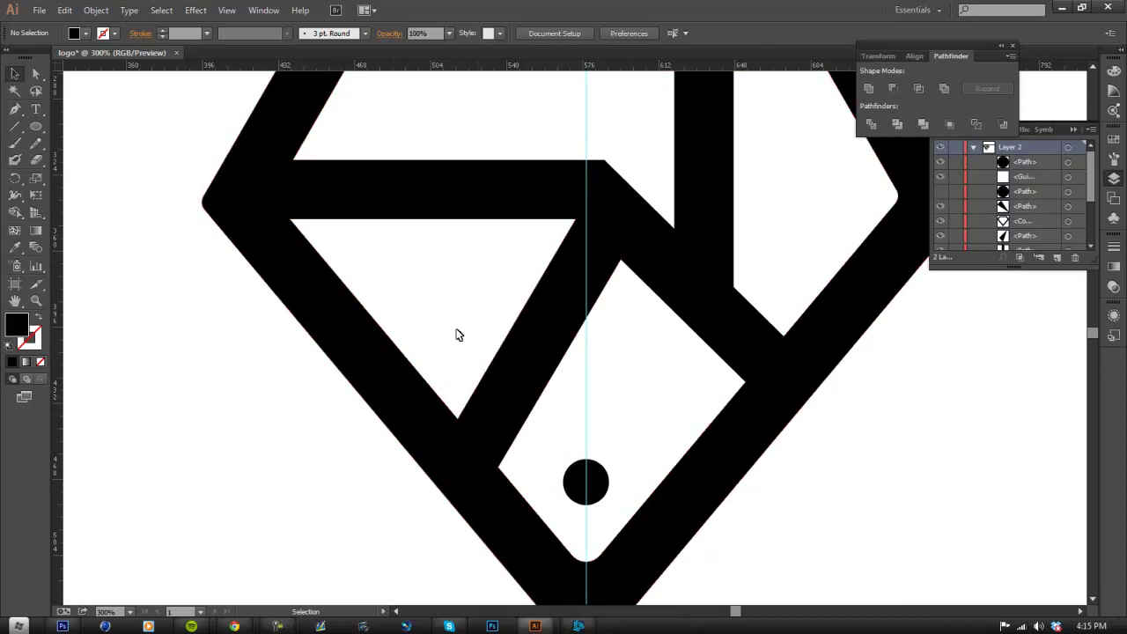
scroll(362, 172, "up", 2)
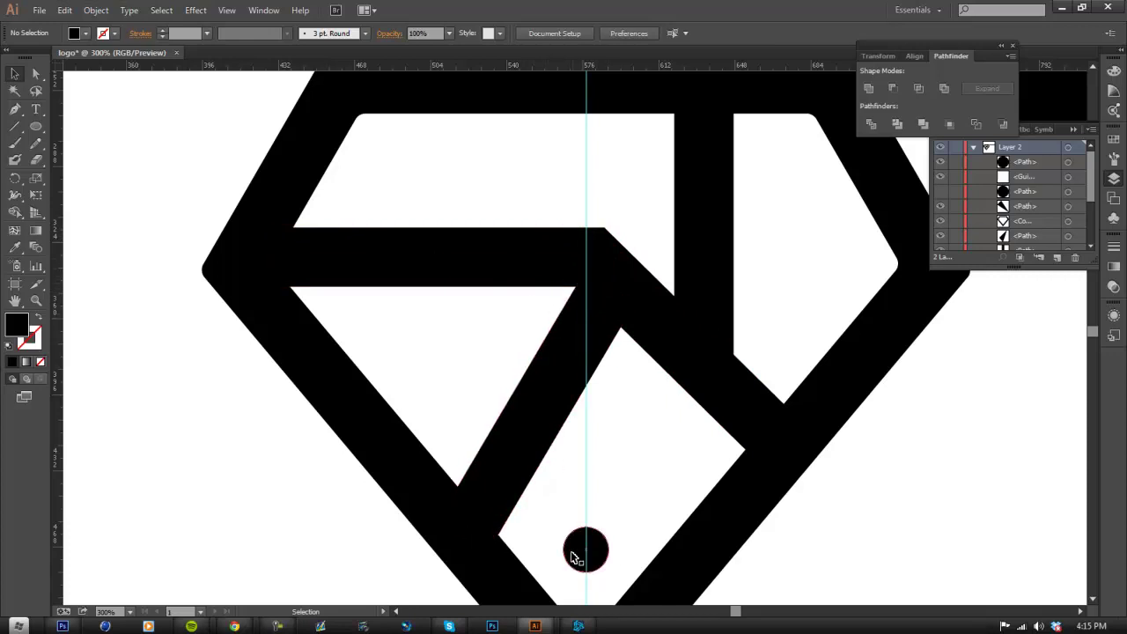
scroll(613, 561, "down", 6)
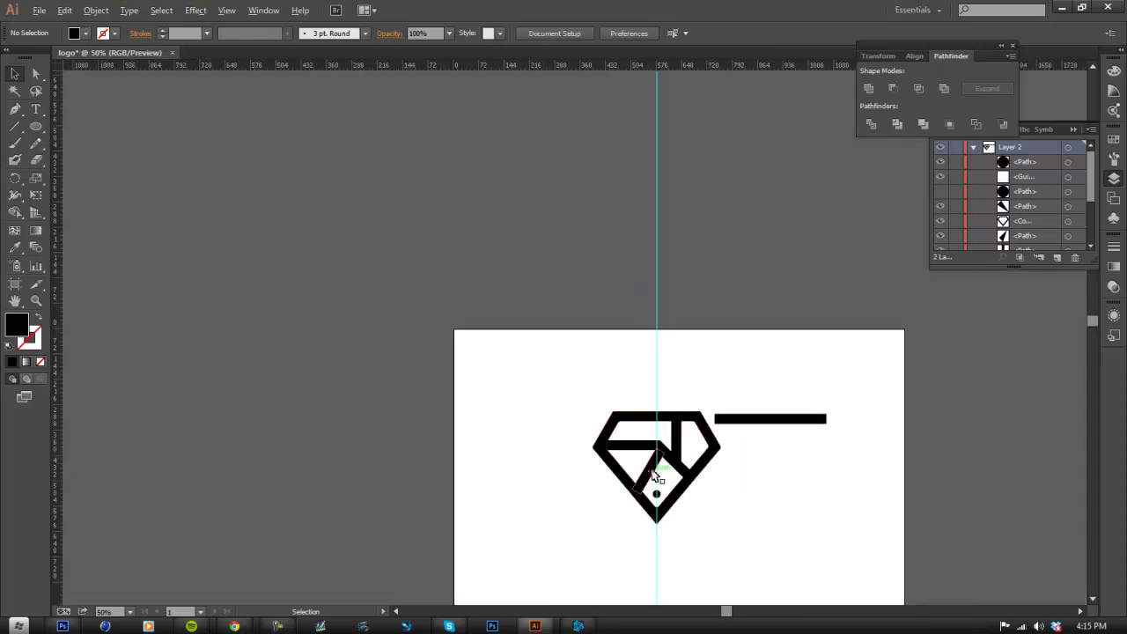
scroll(654, 467, "up", 4)
scroll(749, 364, "down", 1)
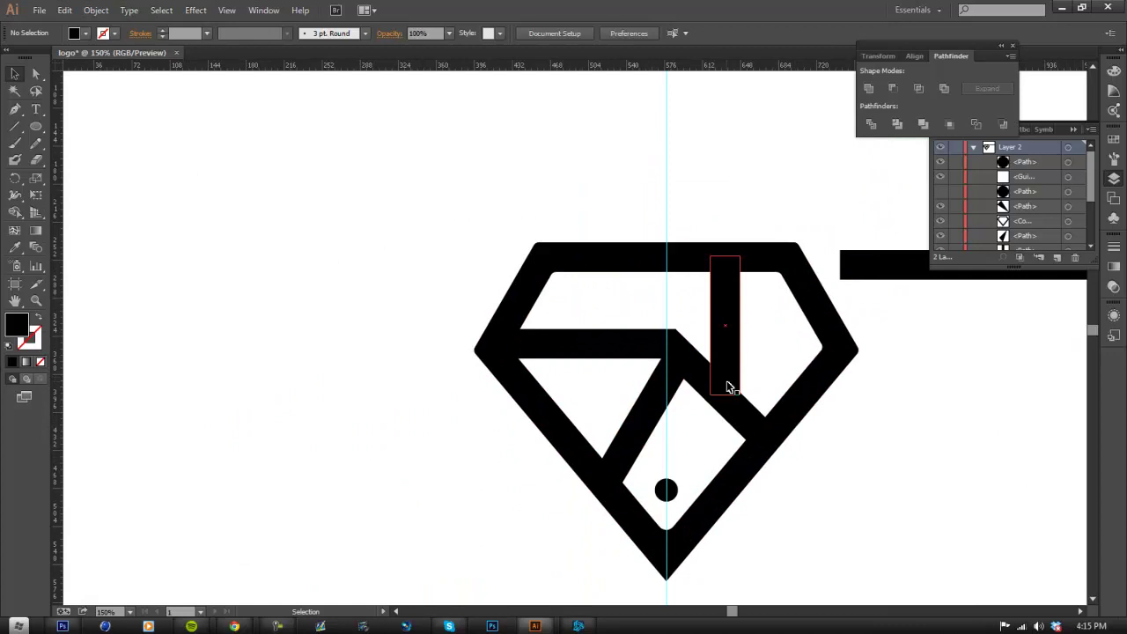
- Select the outline, inner bars and circle, then merge the outline and overlapping bars into one shape with the Shape Builder
left_click(729, 388)
left_click(678, 343, "shift")
left_click(646, 407, "shift")
left_click(672, 498, "shift")
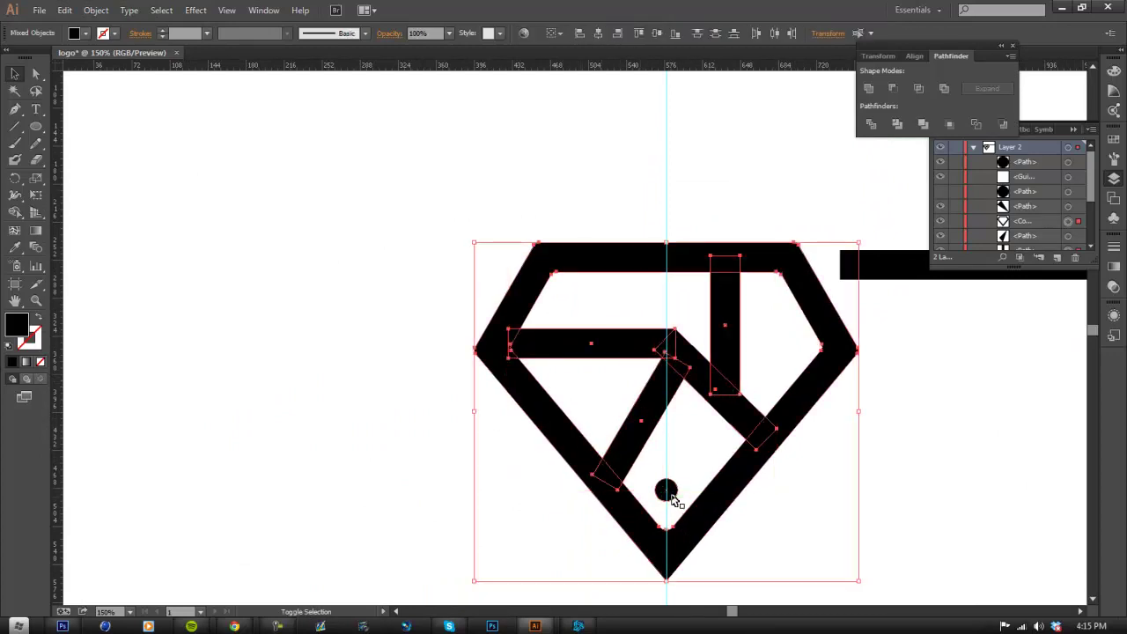
left_click(15, 212)
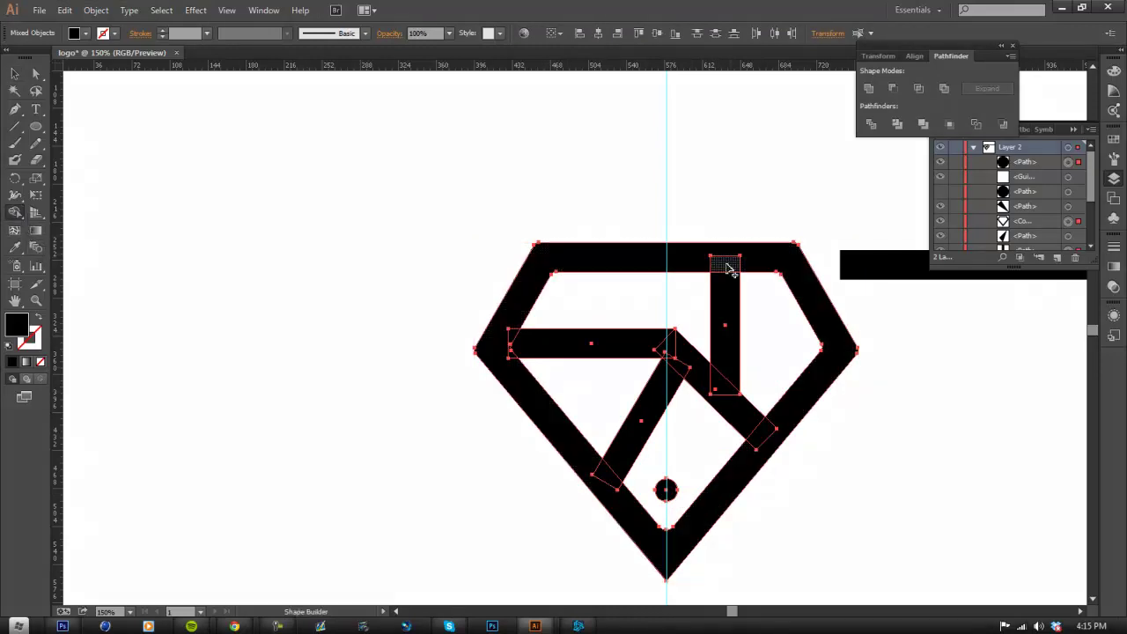
key("v")
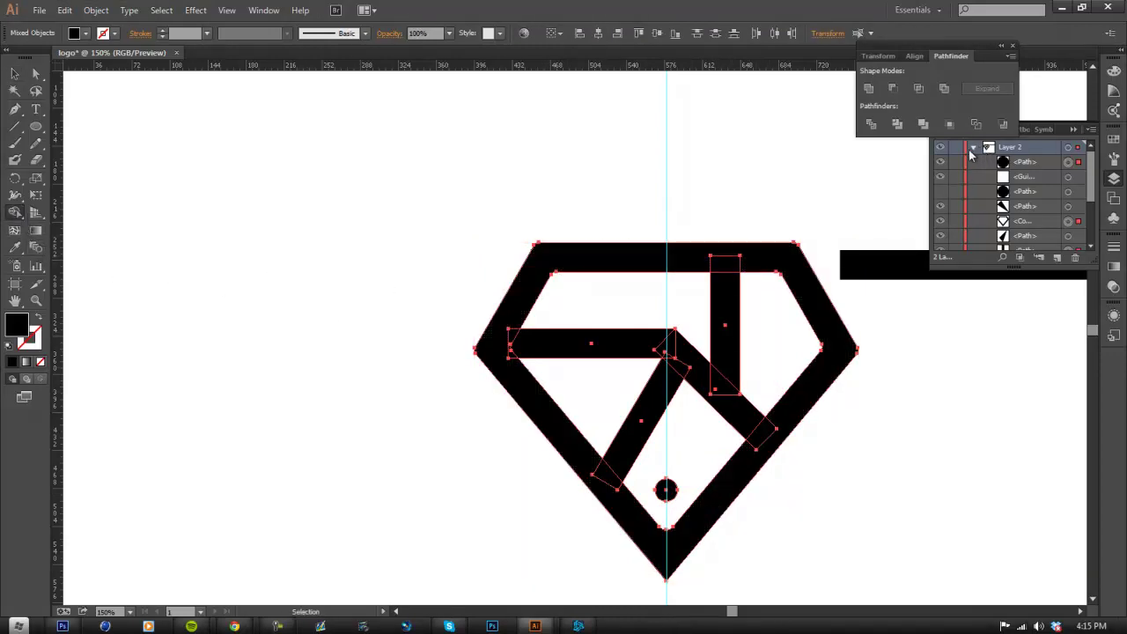
left_click_drag(725, 255, 728, 393)
mouse_move(769, 435)
left_mouse_down()
mouse_move(657, 343)
mouse_move(743, 402)
mouse_move(722, 381)
mouse_move(678, 372)
mouse_move(675, 355)
mouse_move(592, 467)
left_mouse_up()
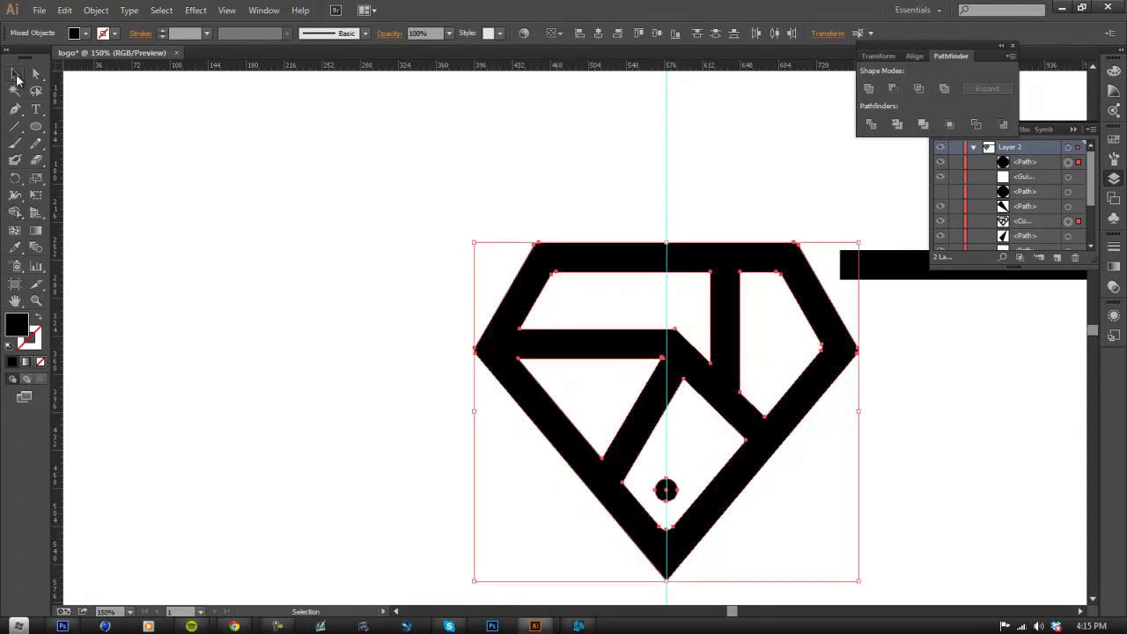
left_click(16, 74)
left_click(440, 220)
- Start the Shape Builder to clean up the tiny leftover triangle where the horizontal and slanted bars meet
scroll(705, 378, "up", 5)
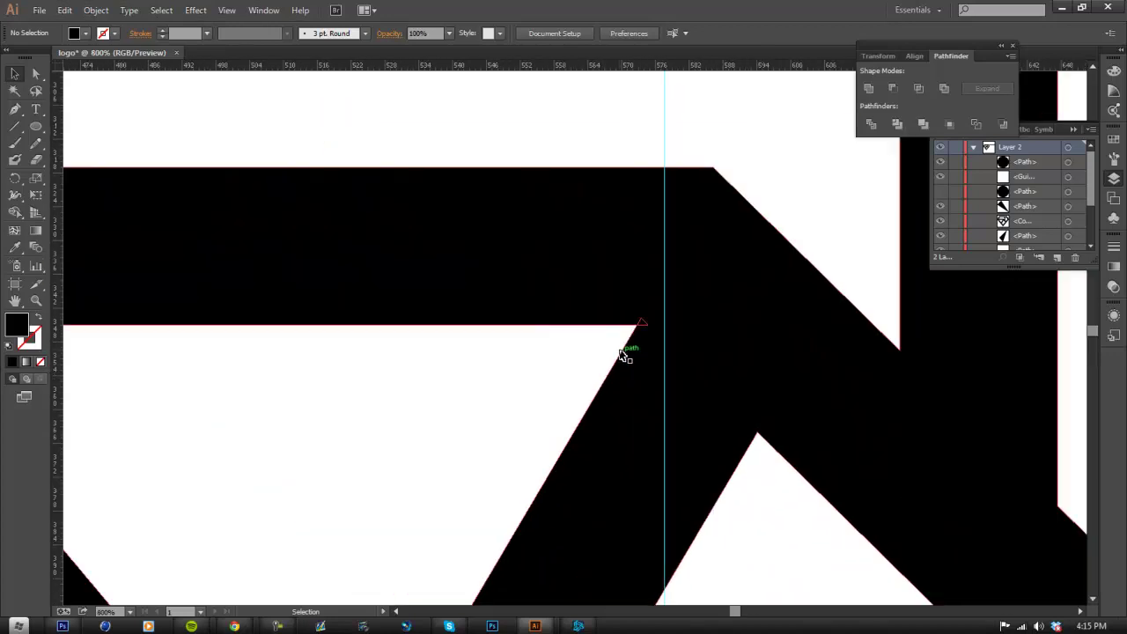
key("shift+m")
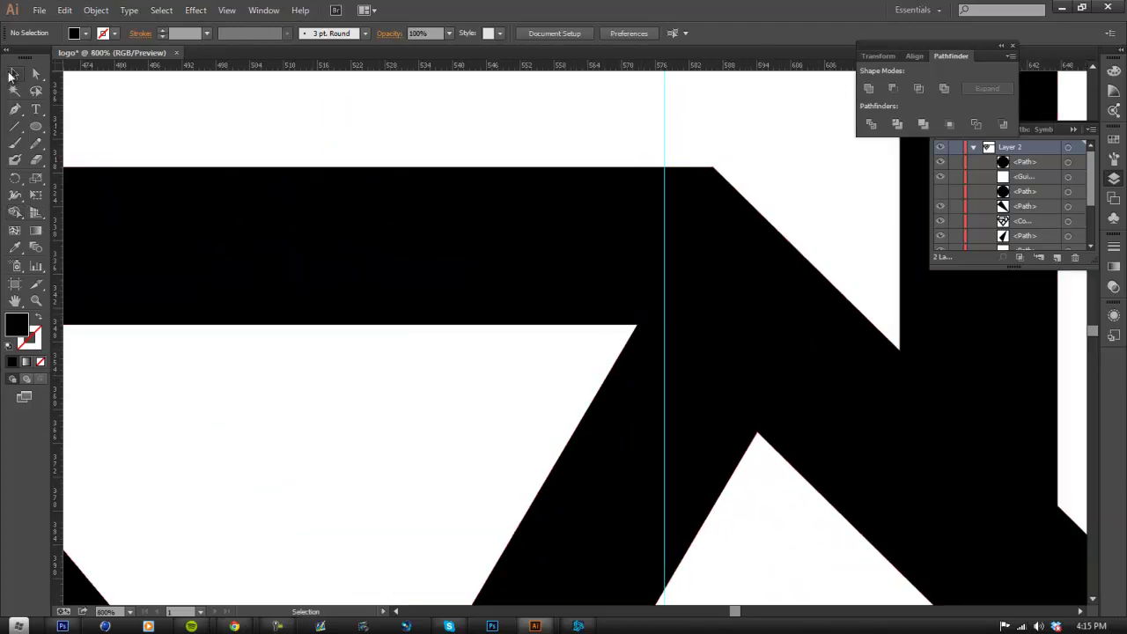